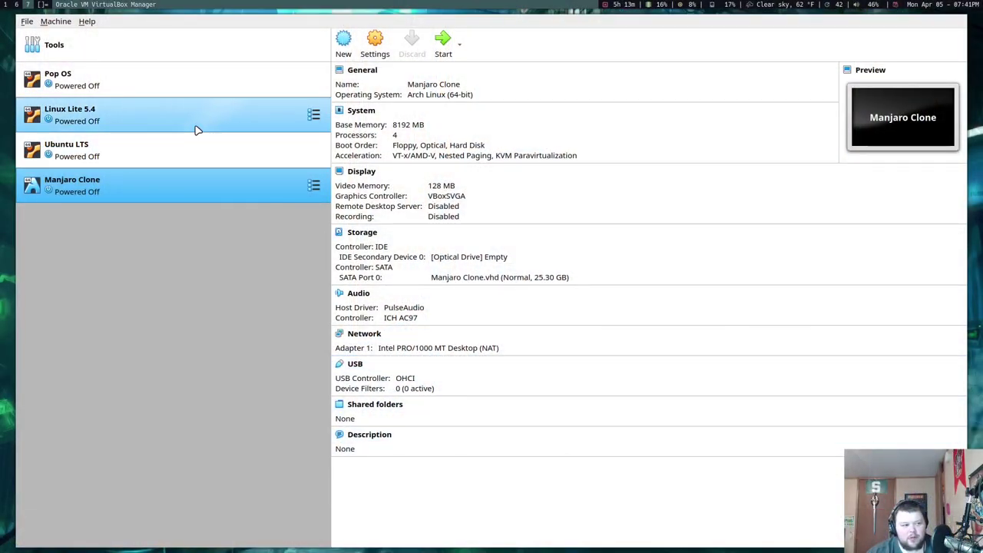
Select the Linux Lite 5.4 VM to view its 4096 MB memory, 2 processors and attached ISO
{"action": "left_click", "coordinate": [156, 117]}
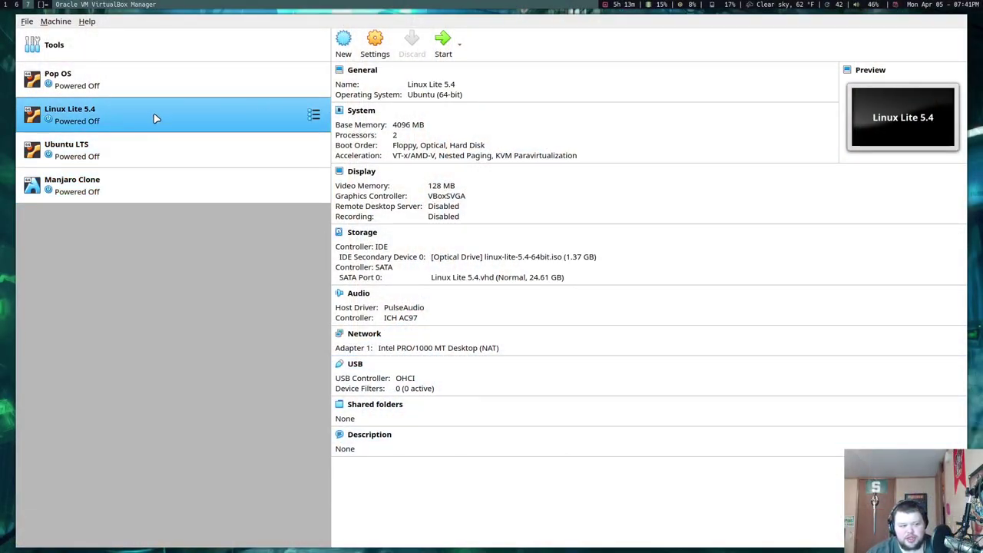
Start the Linux Lite 5.4 VM full-screen and open the application menu once the desktop loads
{"action": "left_click", "coordinate": [443, 46]}
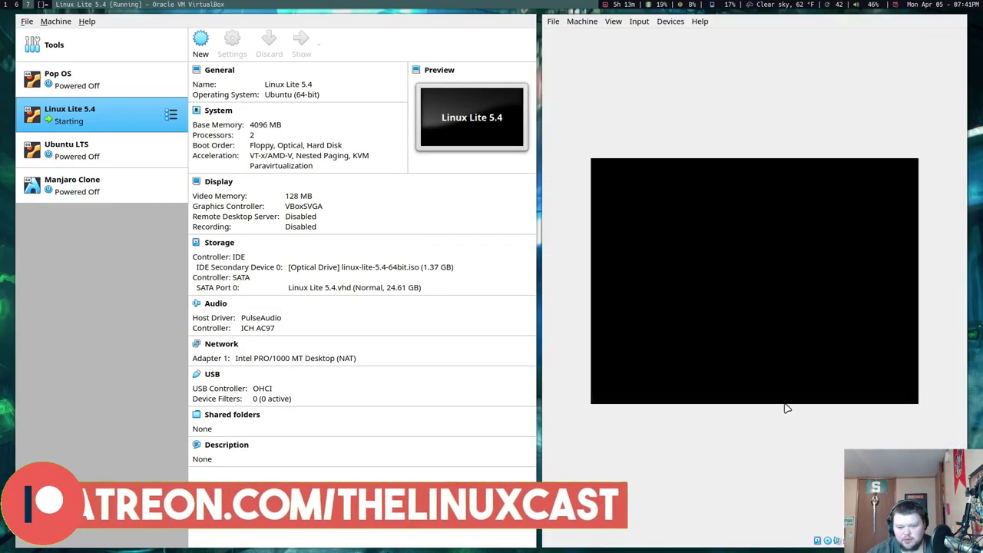
{"action": "key", "text": "ctrl+f"}
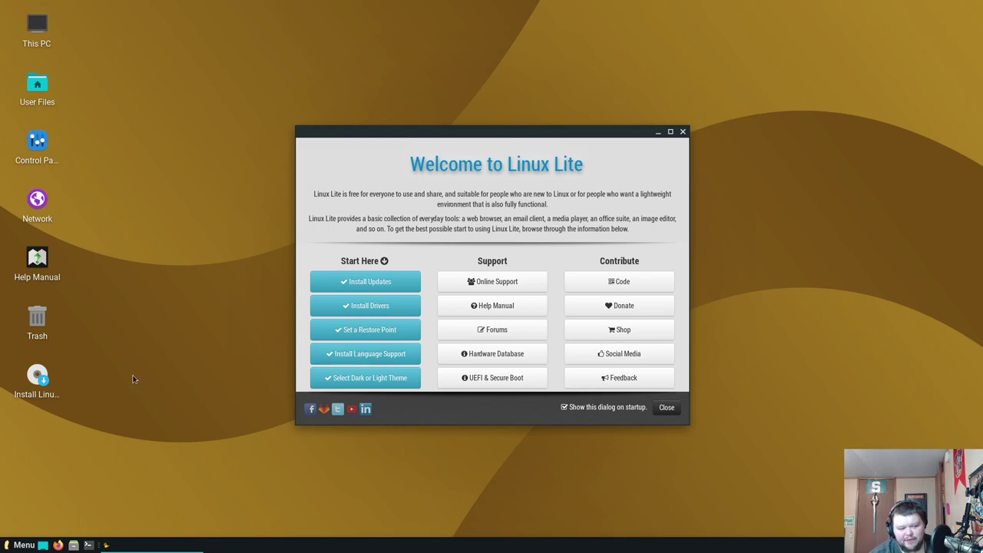
{"action": "left_click", "coordinate": [6, 547]}
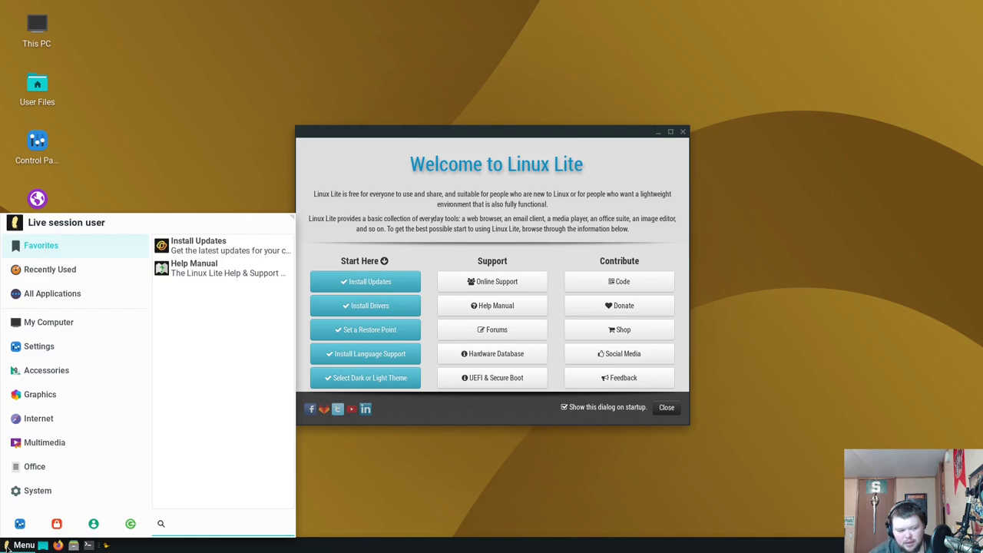
Close the menu, open a terminal and try running neofetch
{"action": "left_click", "coordinate": [6, 547]}
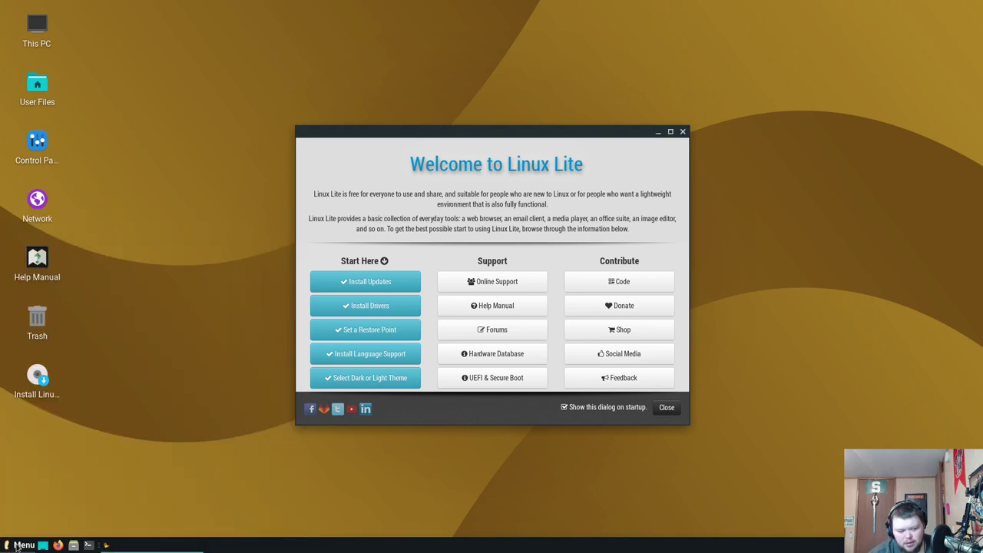
{"action": "left_click", "coordinate": [89, 545]}
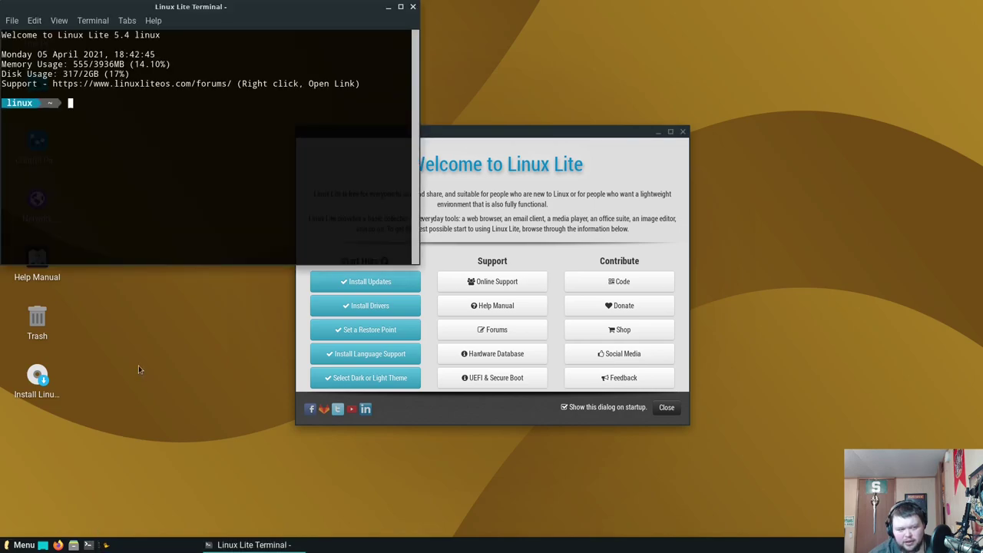
{"action": "type", "text": "neof"}
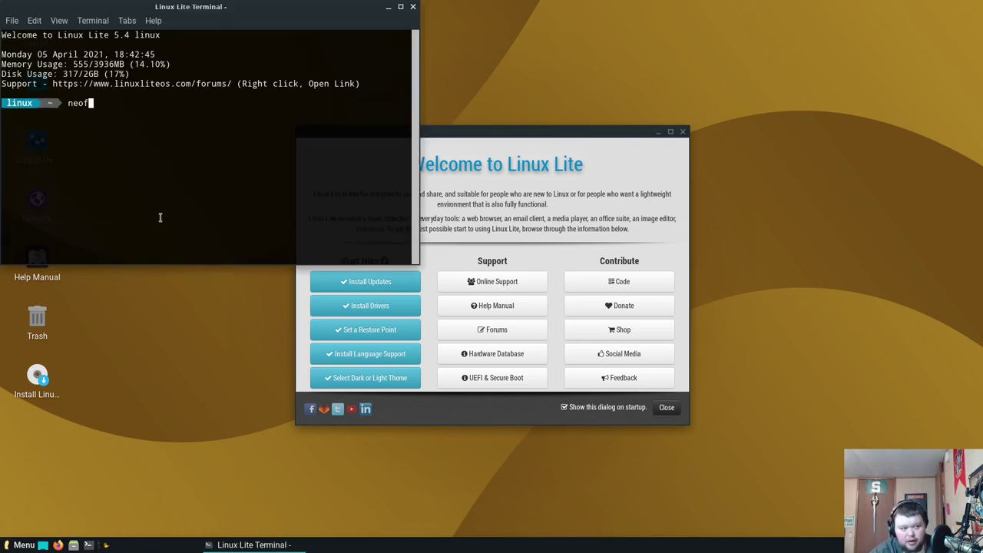
{"action": "type", "text": "etch"}
{"action": "key", "text": "Return"}
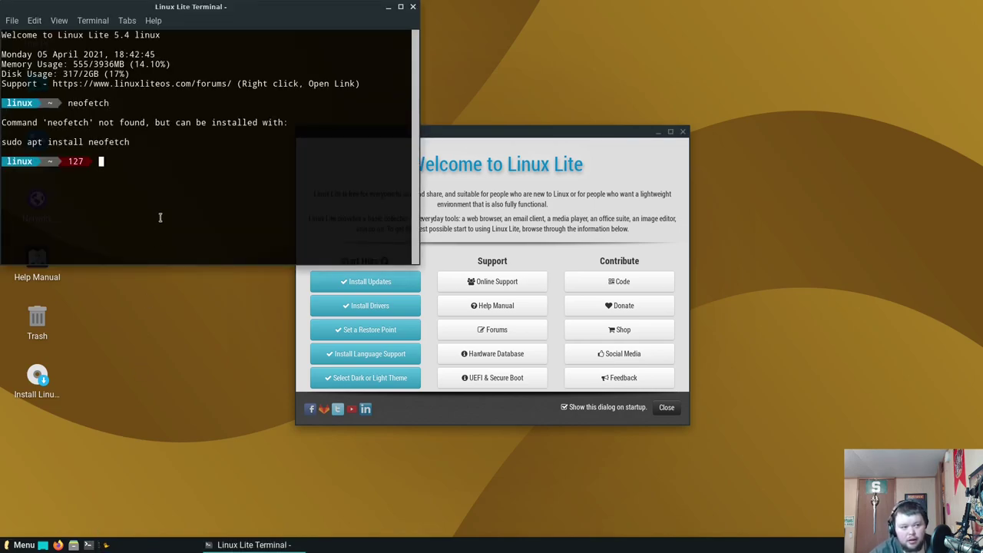
Install neofetch with 'sudo apt install neofetch', confirming with y
{"action": "type", "text": "sudo apt "}
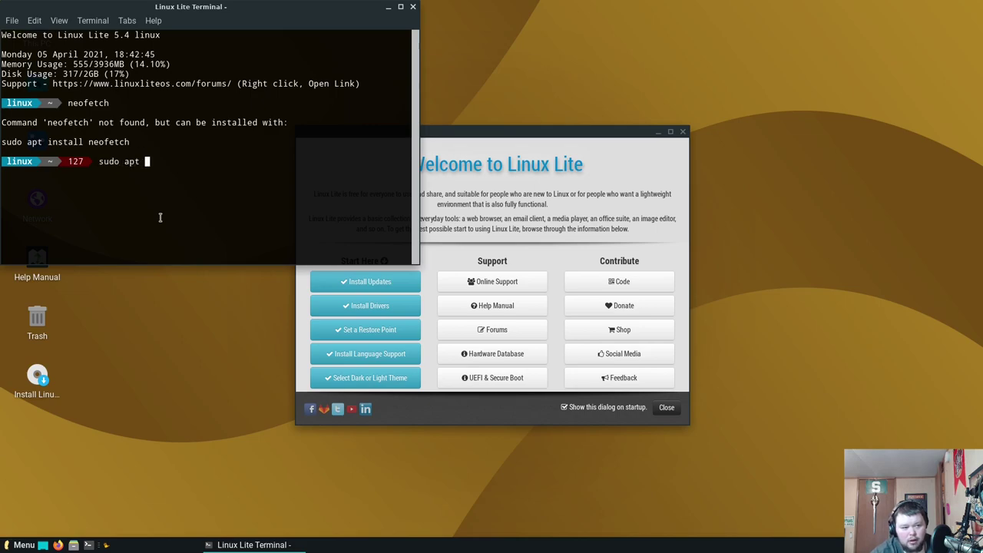
{"action": "type", "text": "install neofetch"}
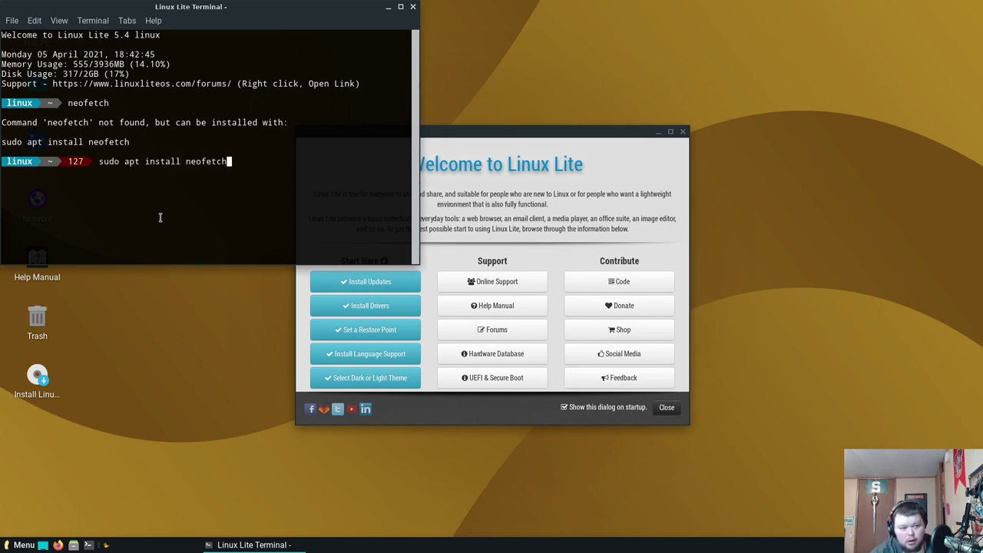
{"action": "key", "text": "Return"}
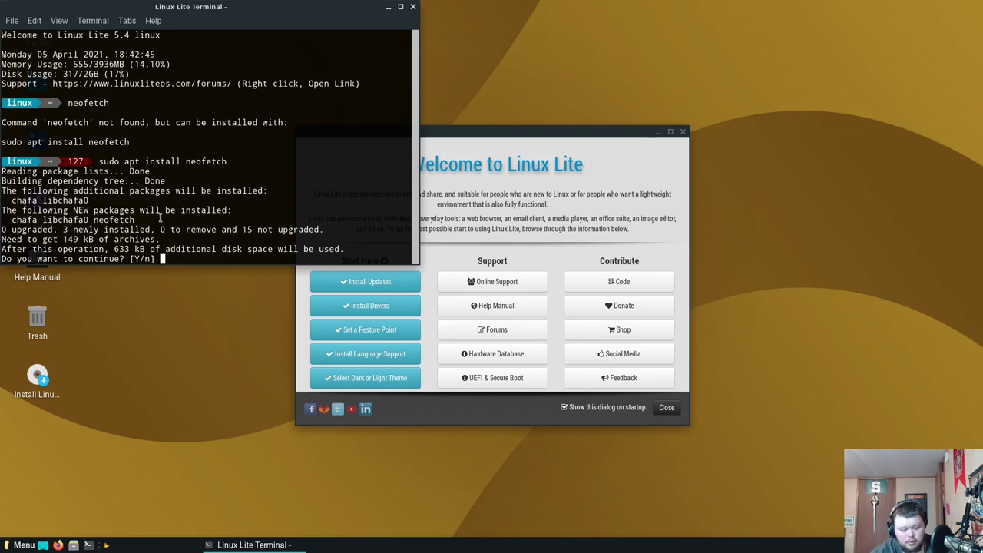
{"action": "type", "text": "y"}
{"action": "key", "text": "Return"}
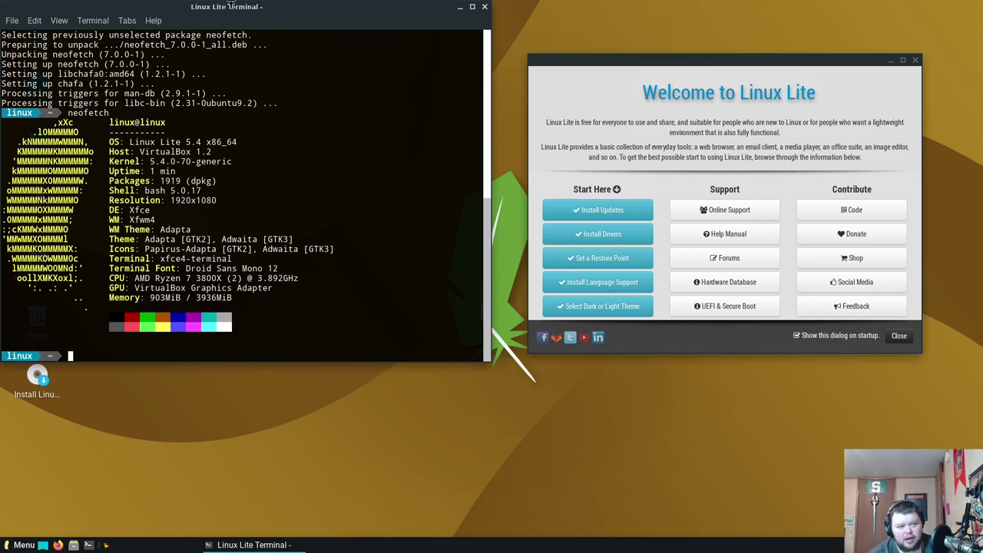
{"action": "left_click_drag", "start_coordinate": [231, 5], "coordinate": [419, 44]}
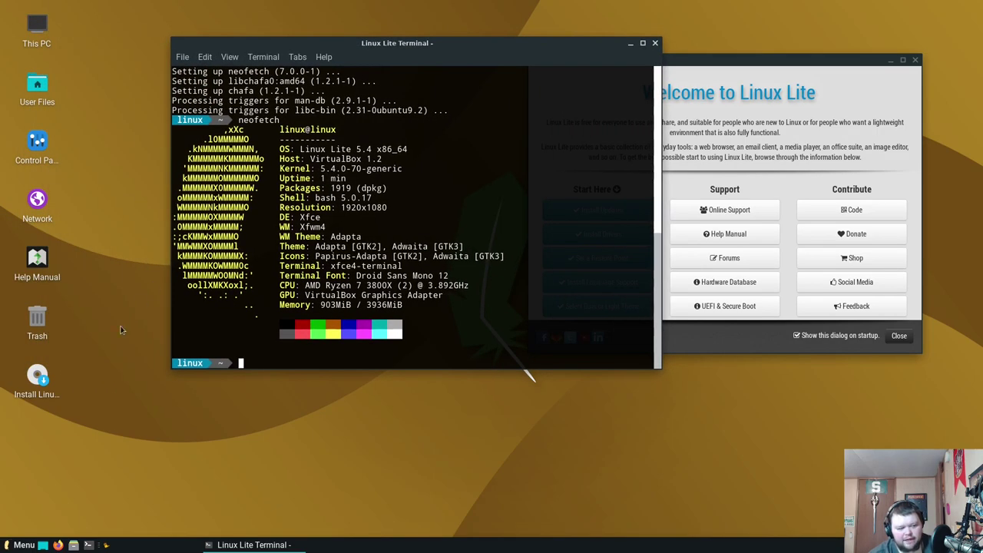
{"action": "left_click", "coordinate": [21, 545]}
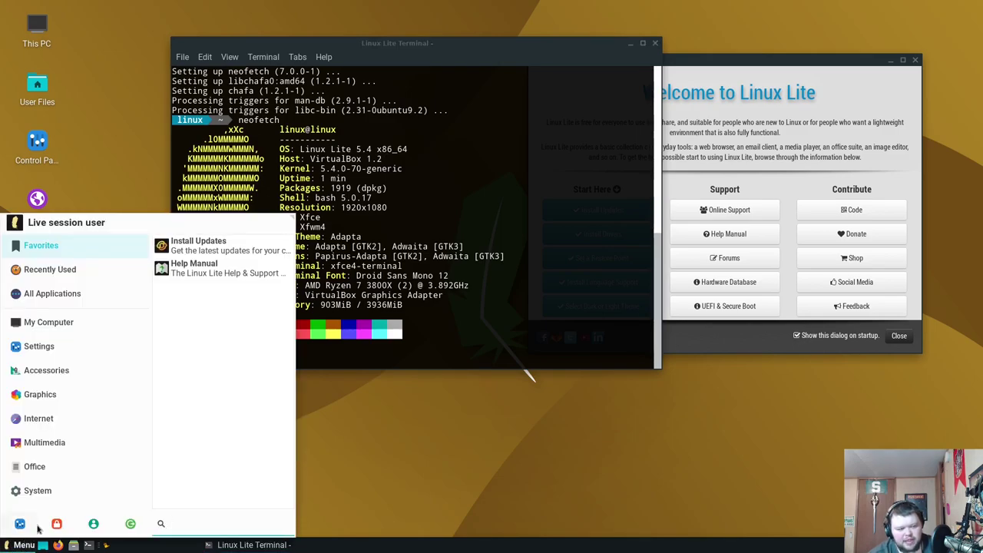
{"action": "left_click", "coordinate": [54, 269]}
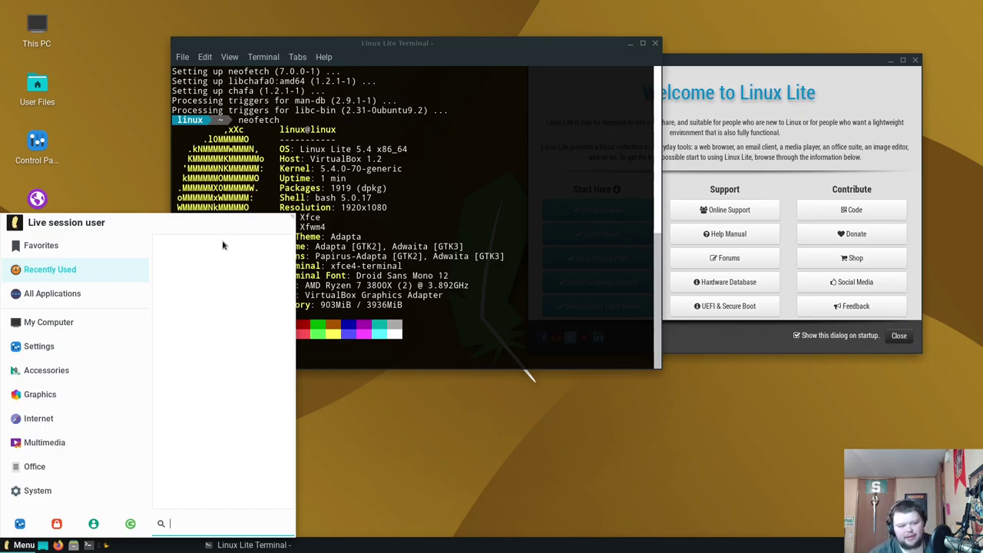
{"action": "left_click", "coordinate": [72, 311]}
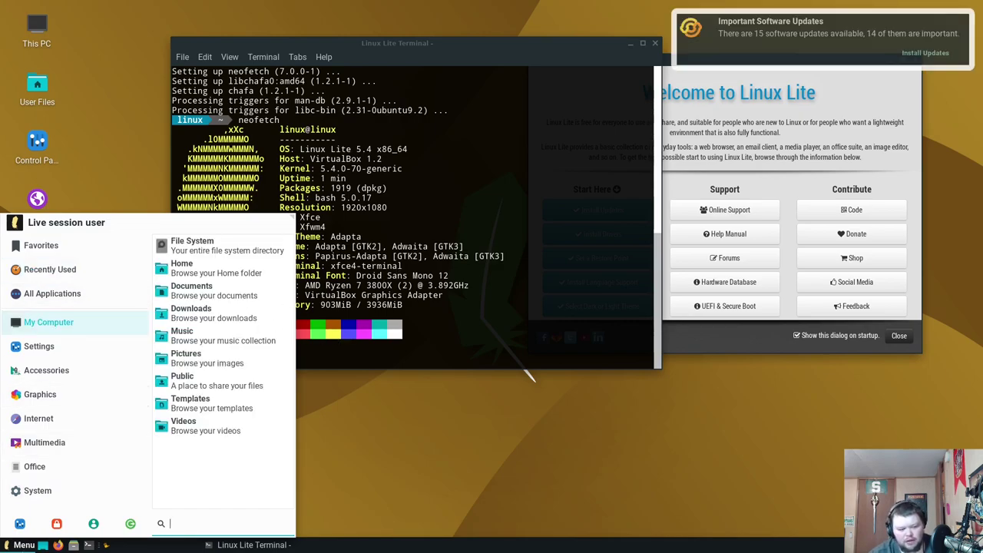
{"action": "left_click", "coordinate": [5, 542]}
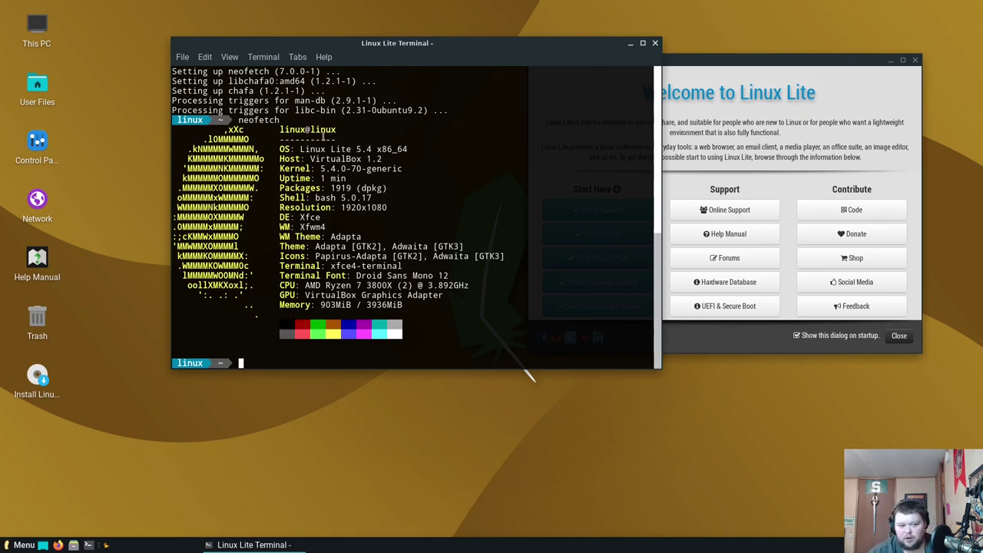
Close the terminal and the Welcome to Linux Lite window, then reposition the installer window
{"action": "left_click", "coordinate": [654, 43]}
{"action": "left_click_drag", "start_coordinate": [689, 59], "coordinate": [460, 98]}
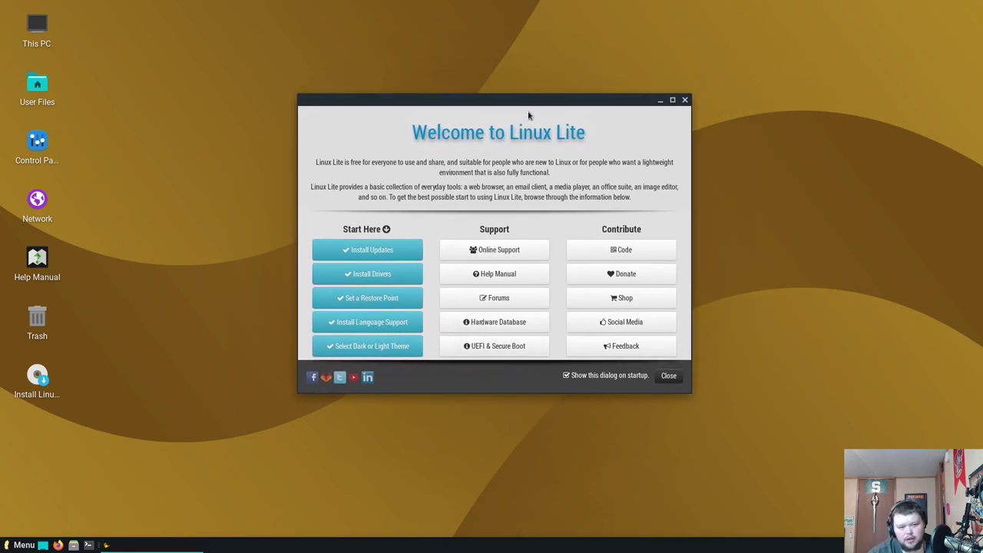
{"action": "left_click_drag", "start_coordinate": [537, 99], "coordinate": [579, 99]}
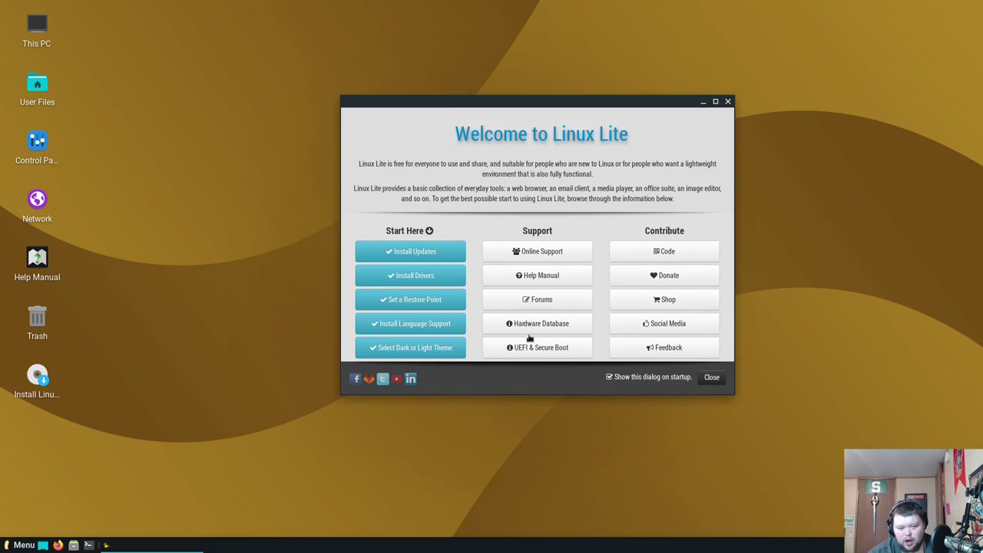
{"action": "left_click", "coordinate": [717, 378]}
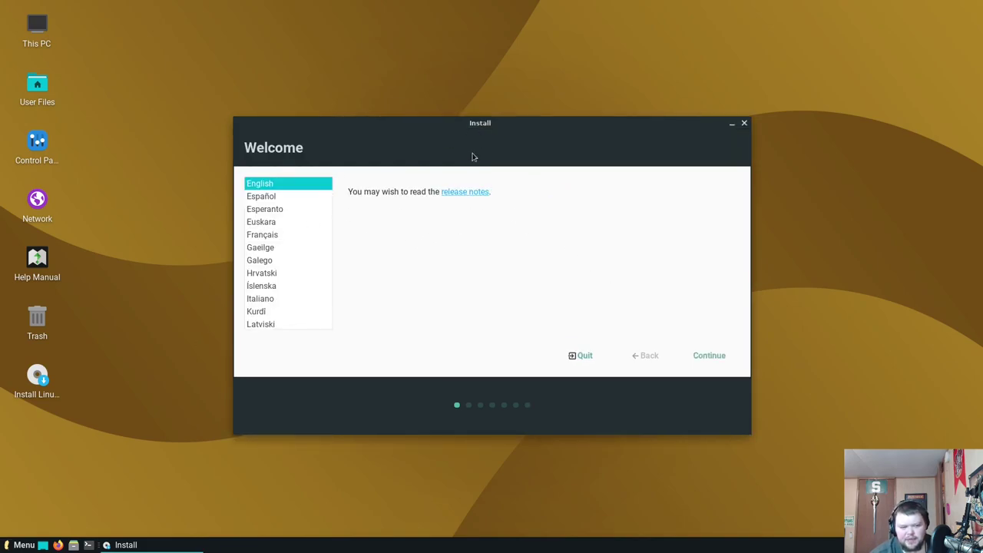
{"action": "left_click_drag", "start_coordinate": [496, 126], "coordinate": [469, 120]}
Keep English and the English (US) layout, enable third-party software and disable downloading updates
{"action": "left_click", "coordinate": [689, 351]}
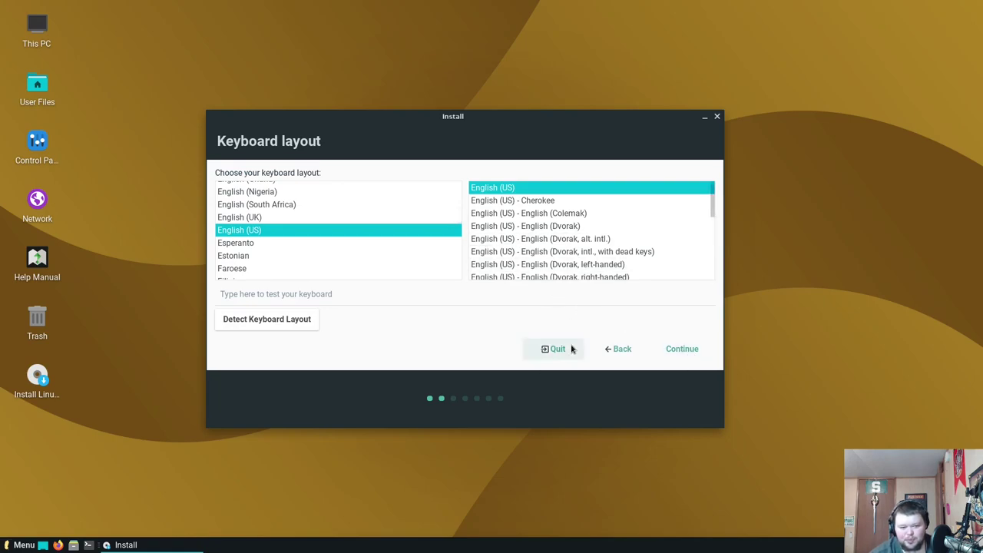
{"action": "left_click", "coordinate": [680, 353]}
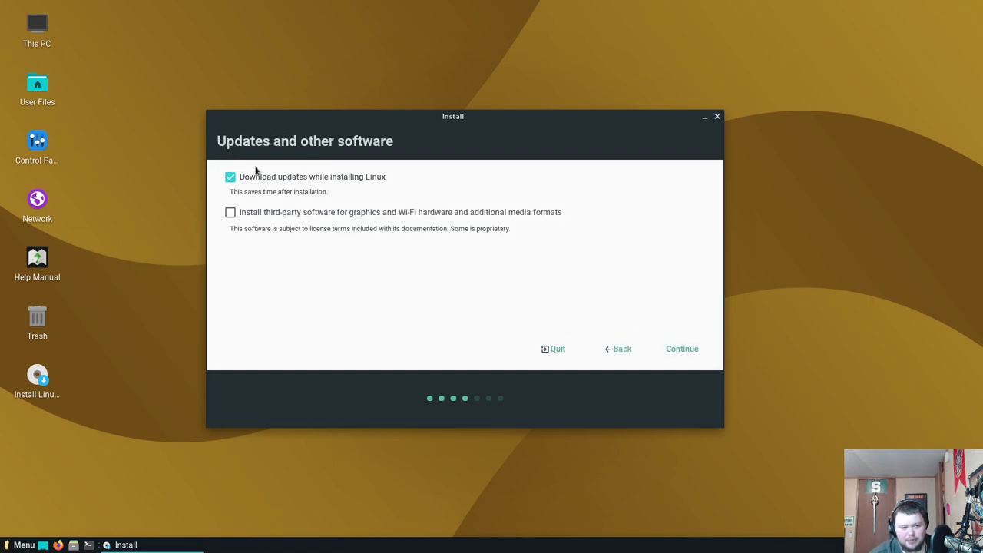
{"action": "left_click", "coordinate": [229, 213]}
{"action": "left_click", "coordinate": [229, 177]}
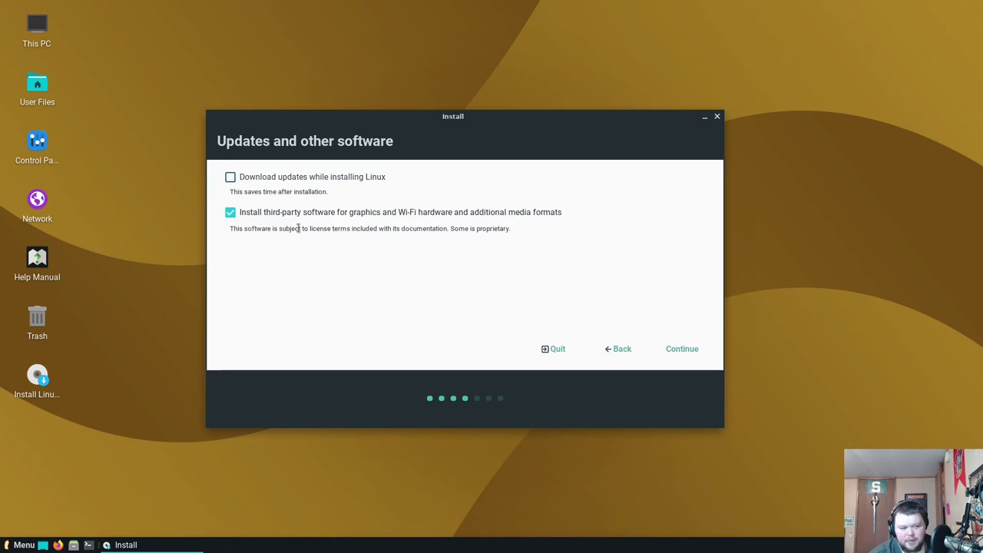
{"action": "left_click", "coordinate": [680, 351]}
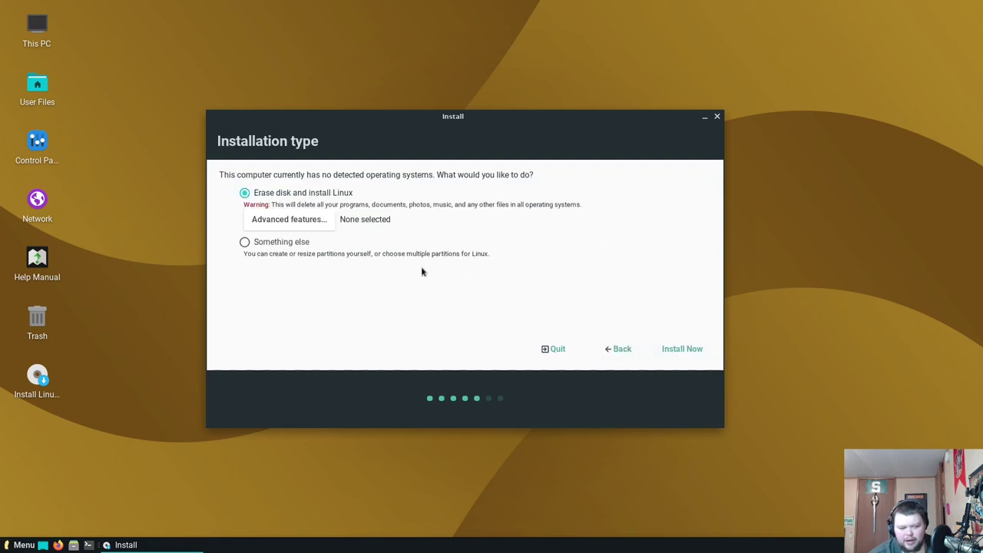
Install with the whole disk erased, leaving Advanced features unchanged, and confirm the partition changes
{"action": "left_click", "coordinate": [292, 222]}
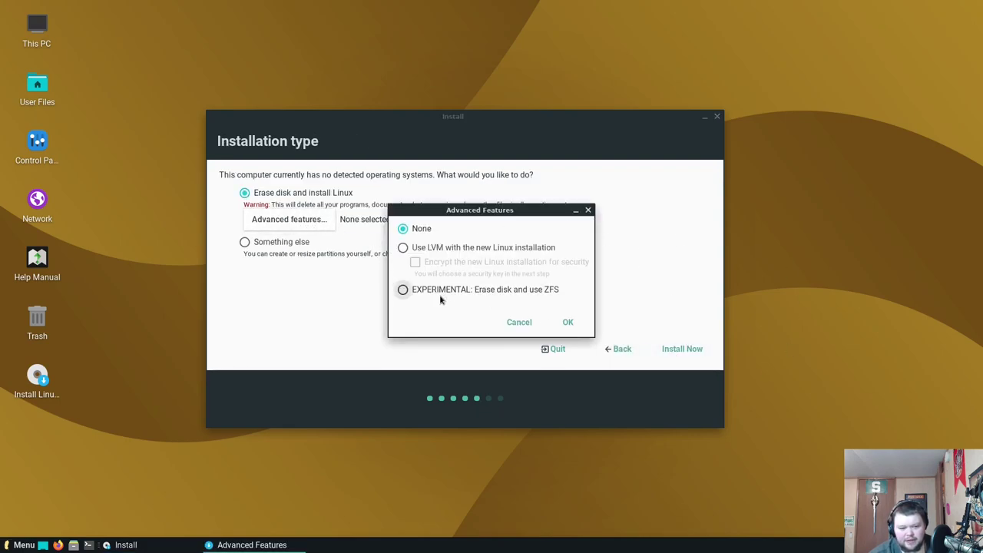
{"action": "left_click", "coordinate": [518, 323]}
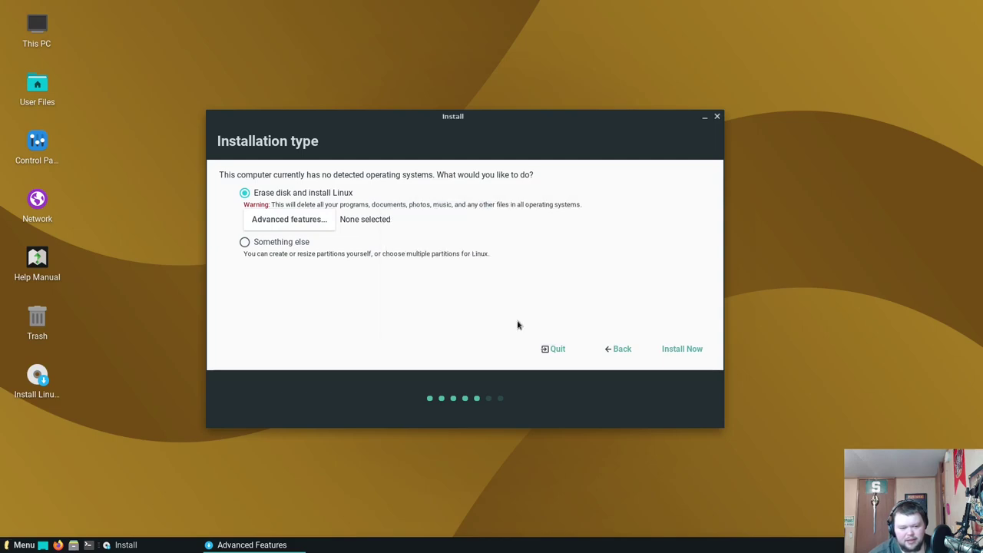
{"action": "left_click", "coordinate": [694, 354]}
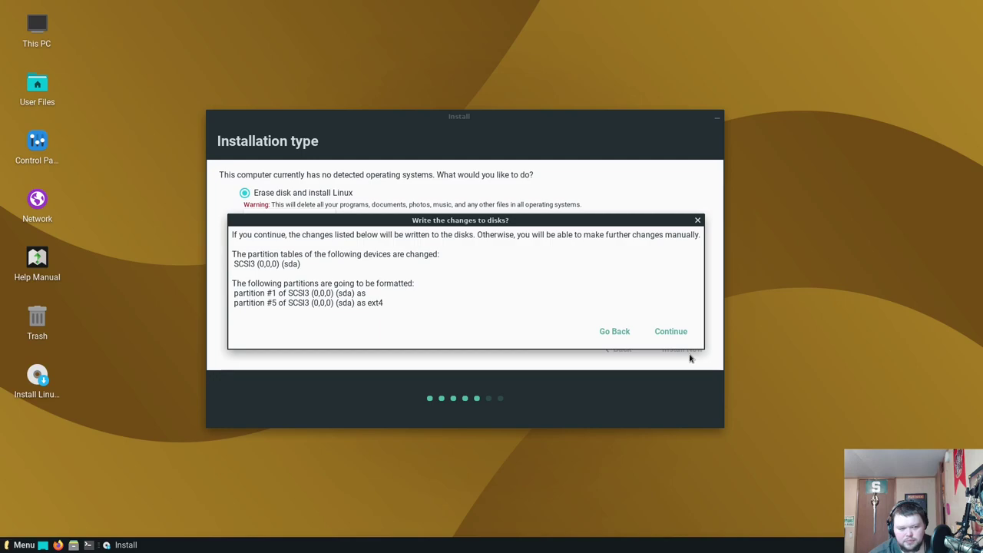
{"action": "left_click", "coordinate": [670, 332]}
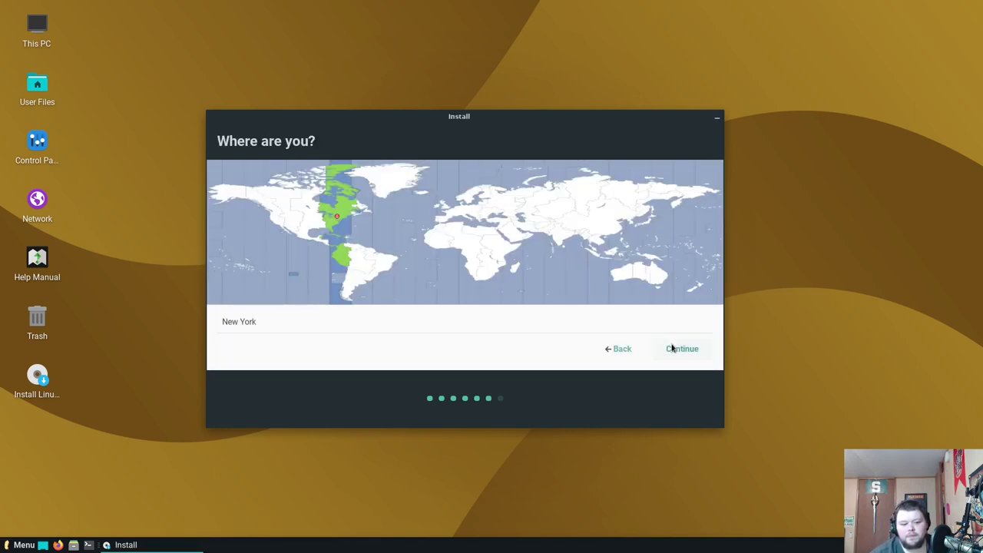
Accept the New York time zone, enter your name and set the computer name to litevm
{"action": "left_click", "coordinate": [685, 351]}
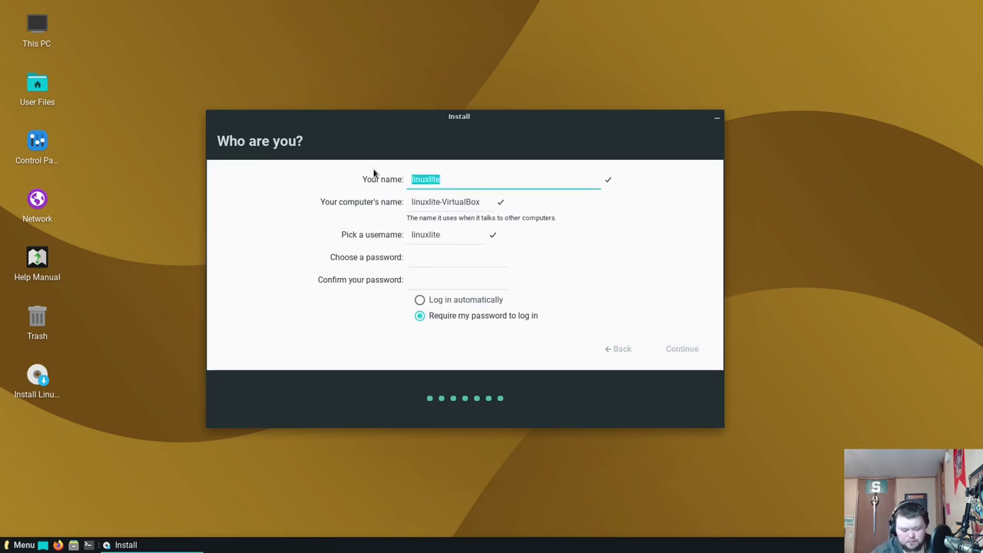
{"action": "type", "text": "matt"}
{"action": "key", "text": "Tab"}
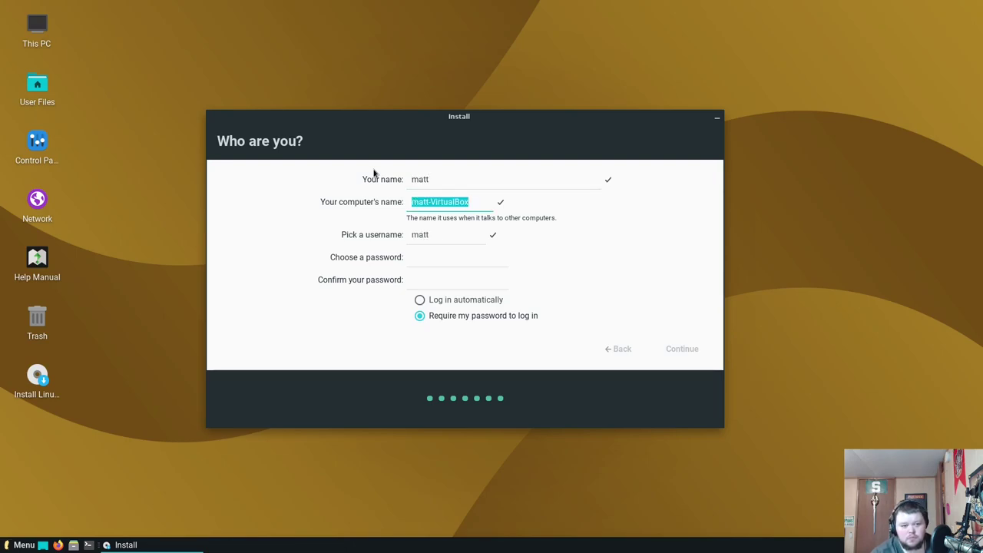
{"action": "type", "text": "litevm"}
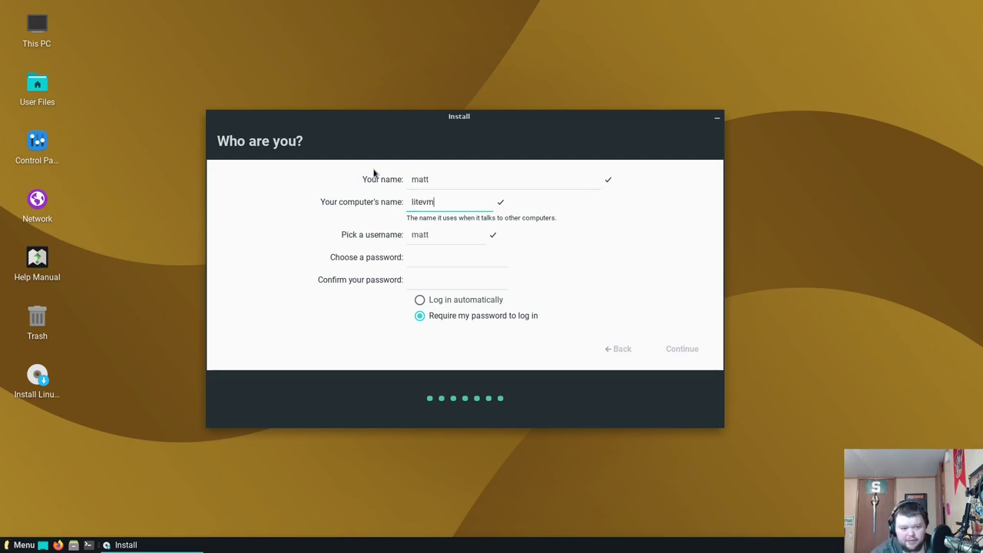
{"action": "key", "text": "Tab"}
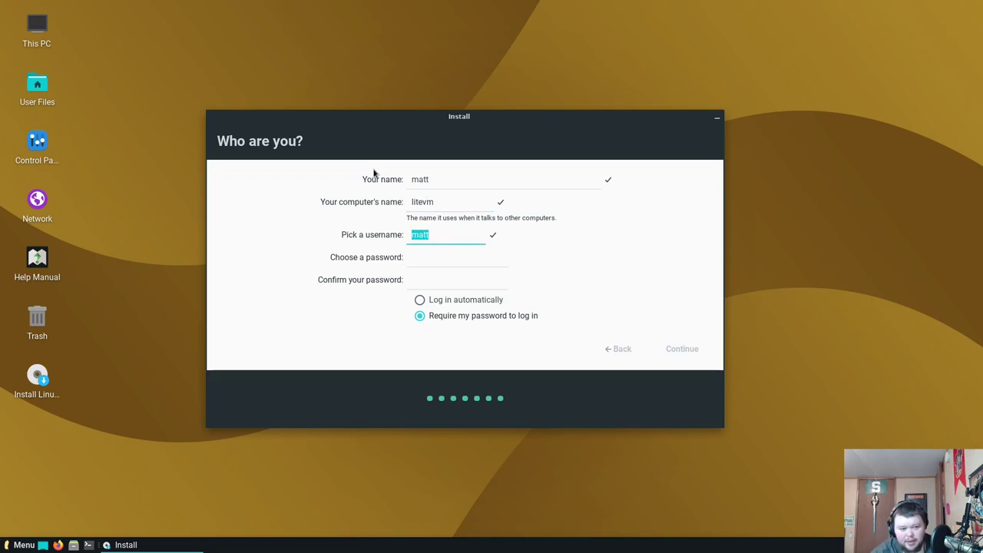
Enter the username and the account password twice, then continue the installation
{"action": "type", "text": "matt"}
{"action": "key", "text": "Tab"}
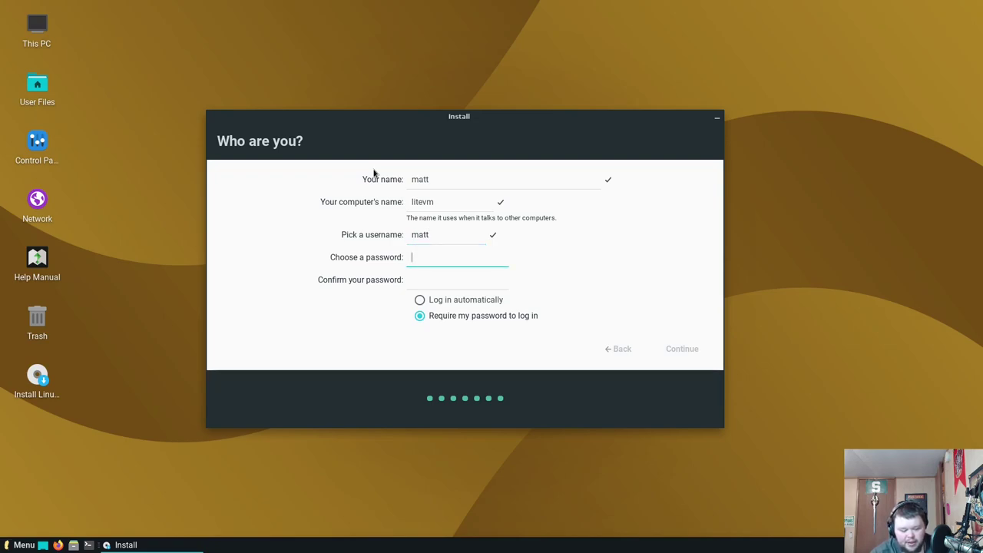
{"action": "type", "text": "123"}
{"action": "key", "text": "Tab"}
{"action": "type", "text": "123"}
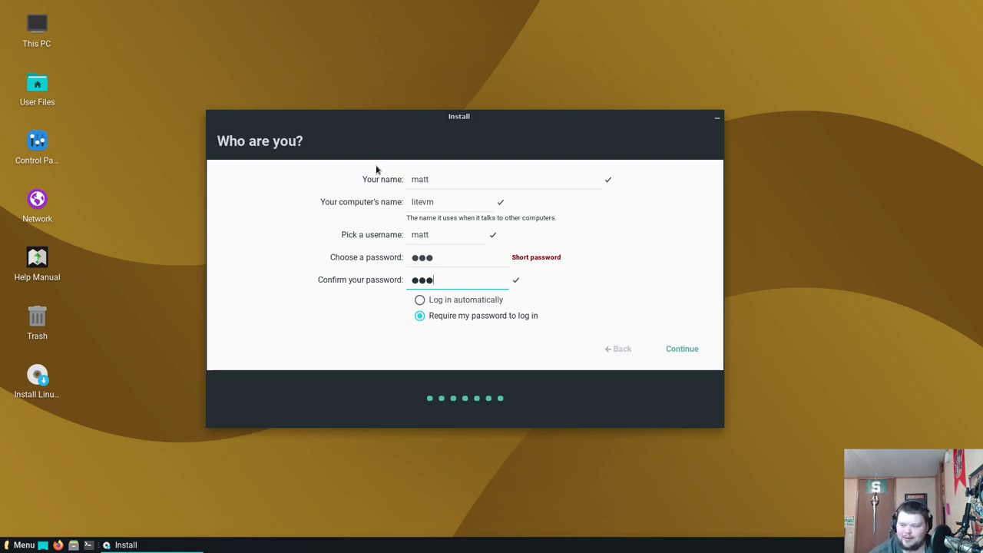
{"action": "left_click", "coordinate": [680, 350]}
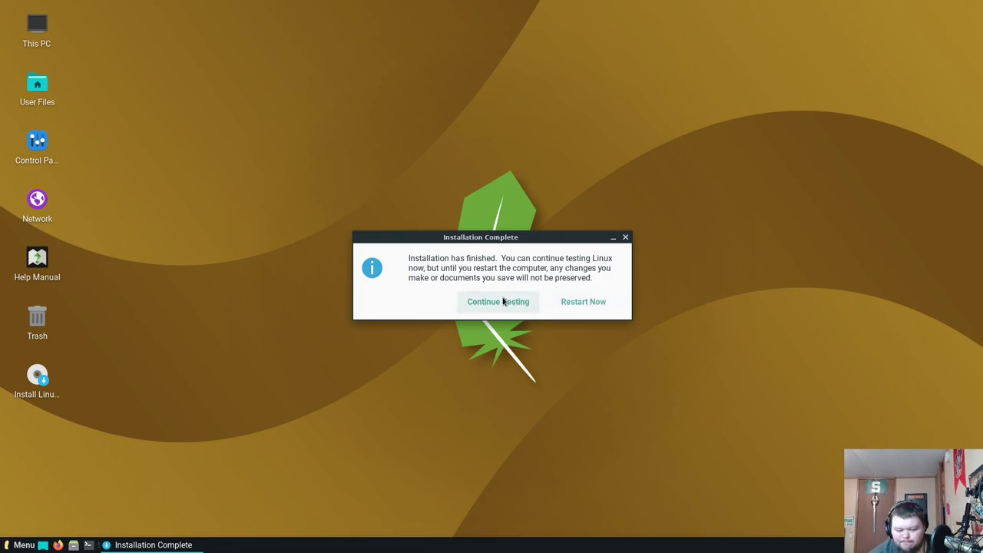
Choose Continue Testing to stay in the live session after installation completes
{"action": "left_click", "coordinate": [502, 301]}
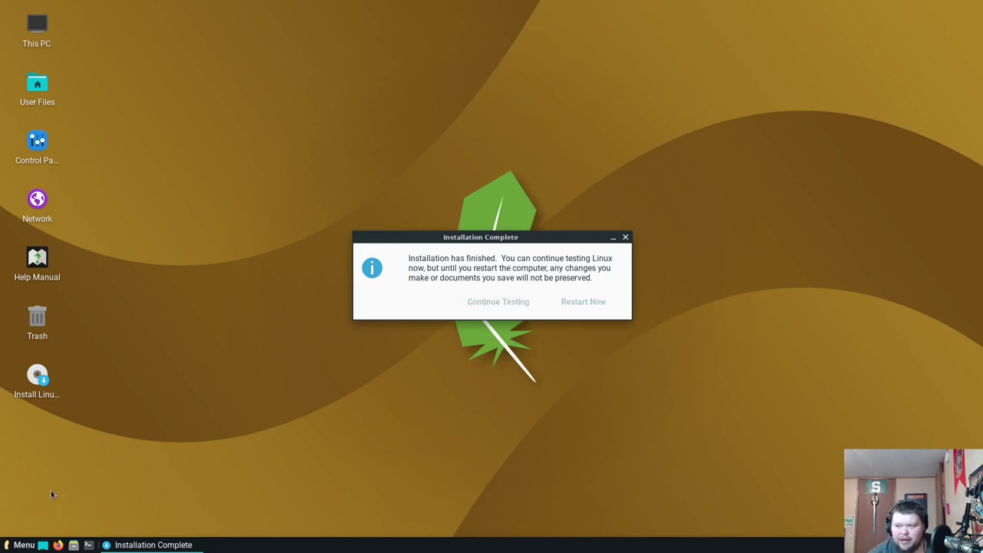
Open the Whisker menu and bring up its log-out and shutdown options
{"action": "left_click", "coordinate": [18, 544]}
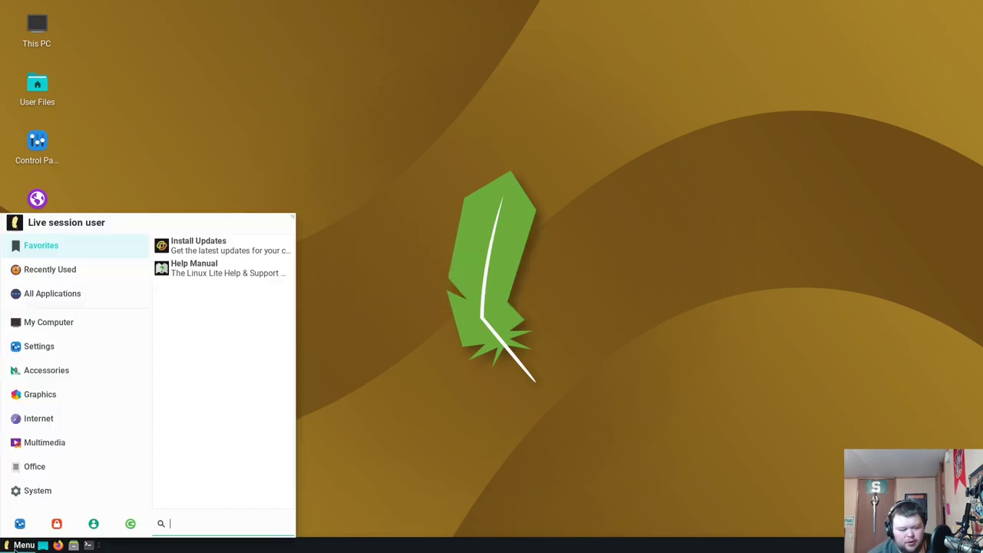
{"action": "left_click", "coordinate": [134, 525]}
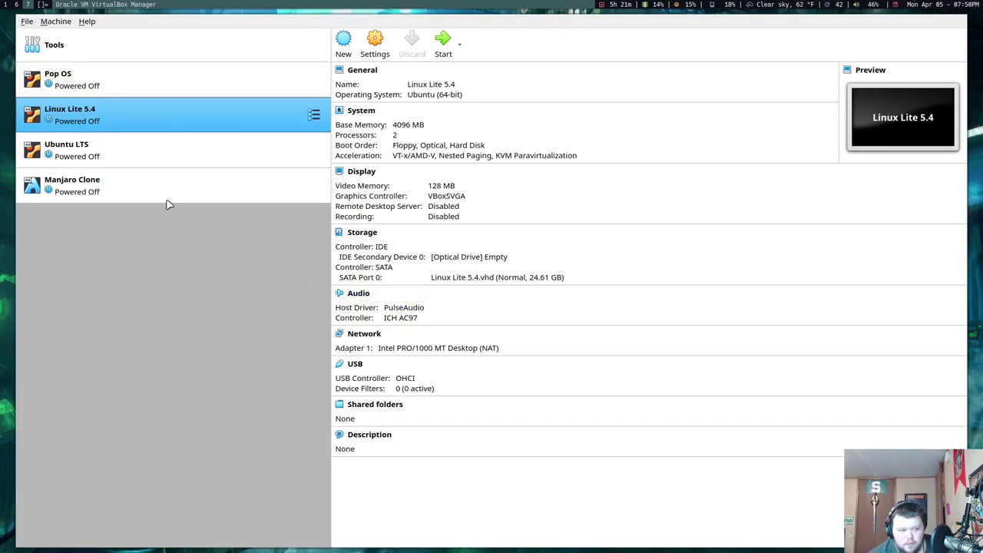
In the Linux Lite 5.4 VM's Storage settings, confirm the IDE optical drive is Empty
{"action": "right_click", "coordinate": [128, 117]}
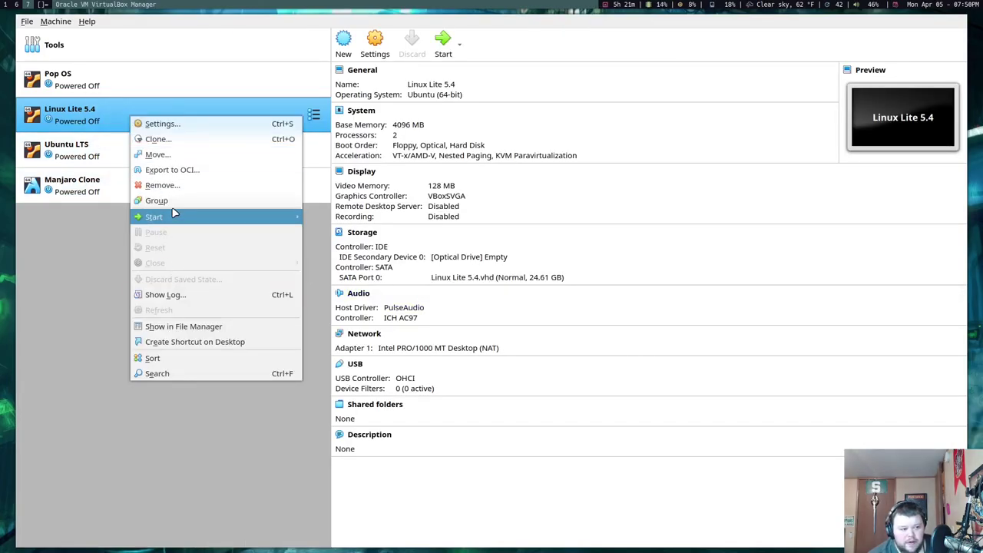
{"action": "left_click", "coordinate": [161, 123]}
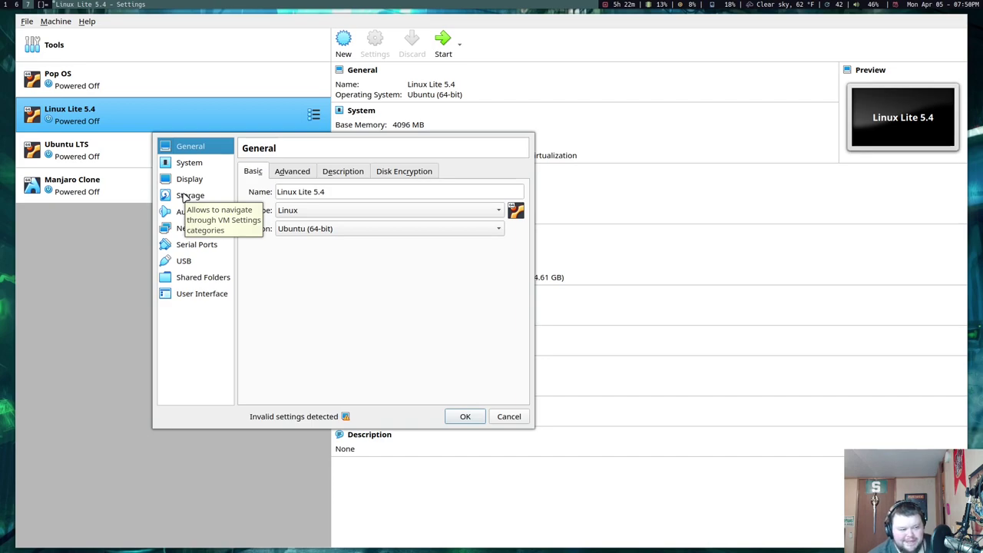
{"action": "left_click", "coordinate": [193, 196]}
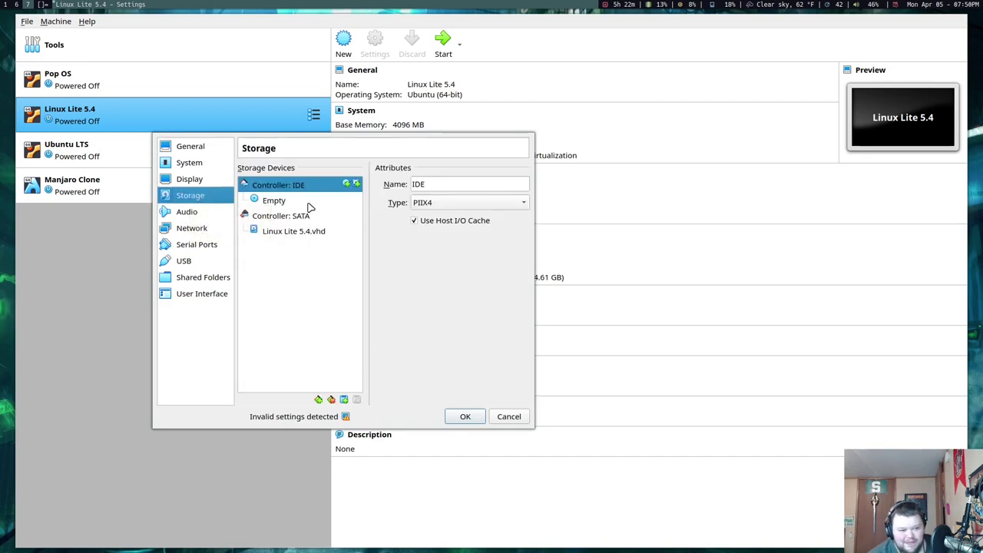
{"action": "left_click", "coordinate": [273, 201]}
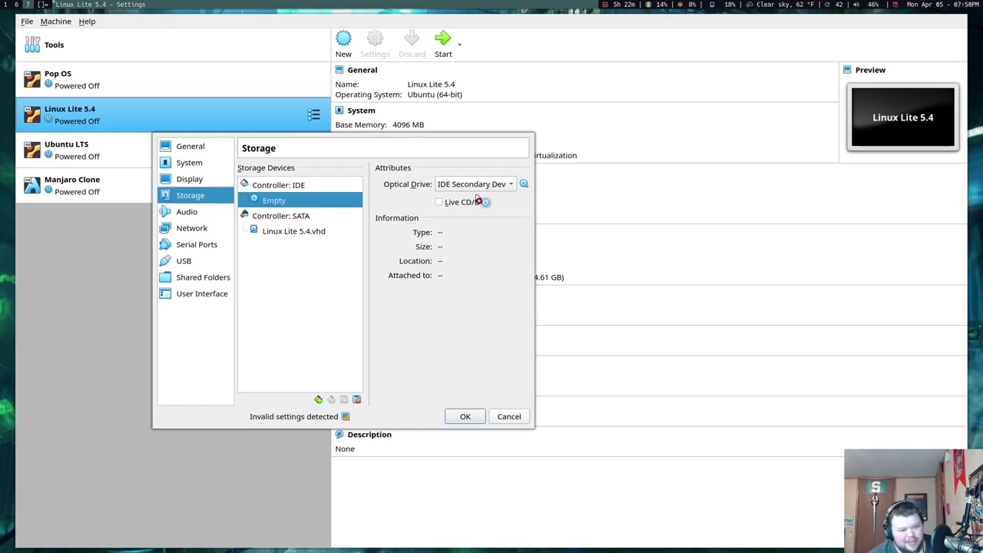
{"action": "left_click", "coordinate": [508, 417]}
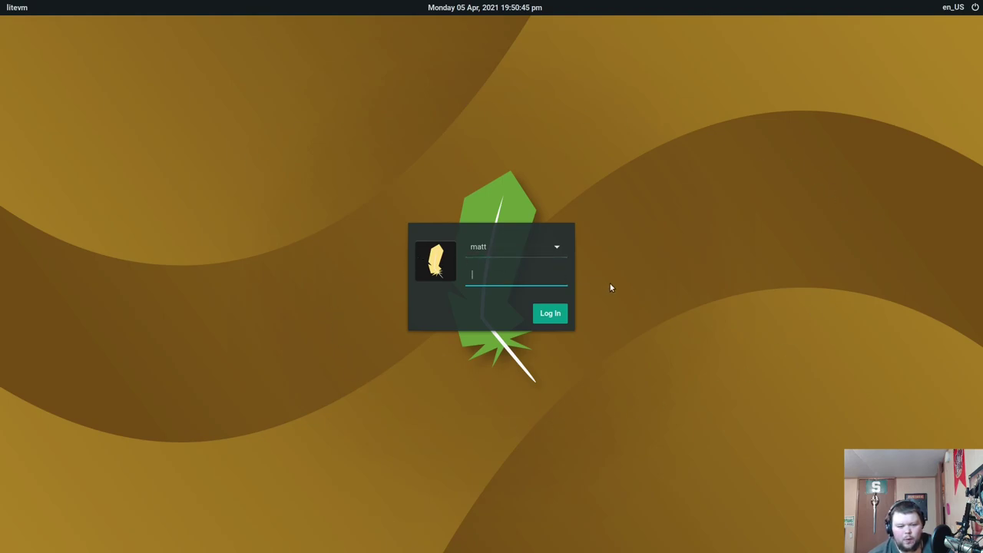
Enter the account password at the litevm login screen to log in
{"action": "type", "text": "***"}
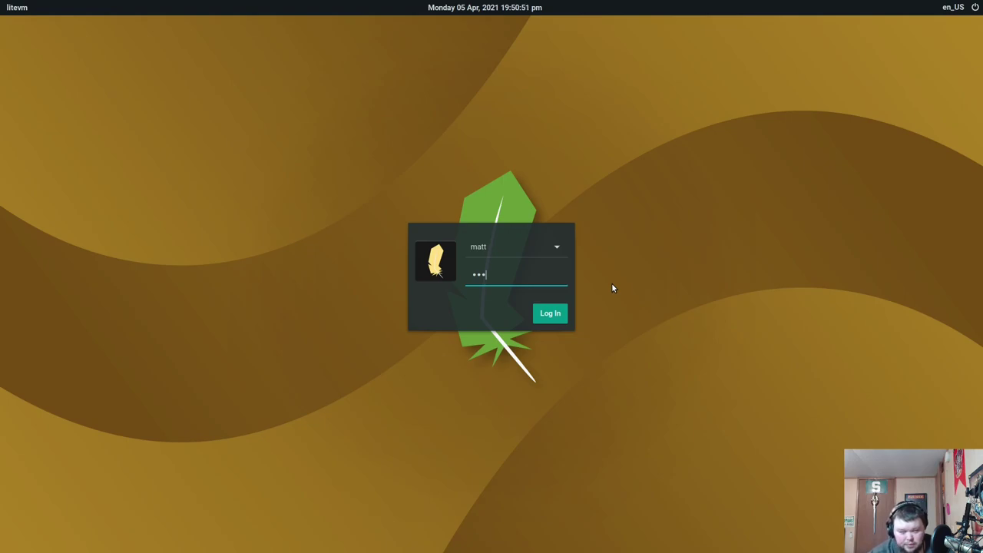
{"action": "key", "text": "Return"}
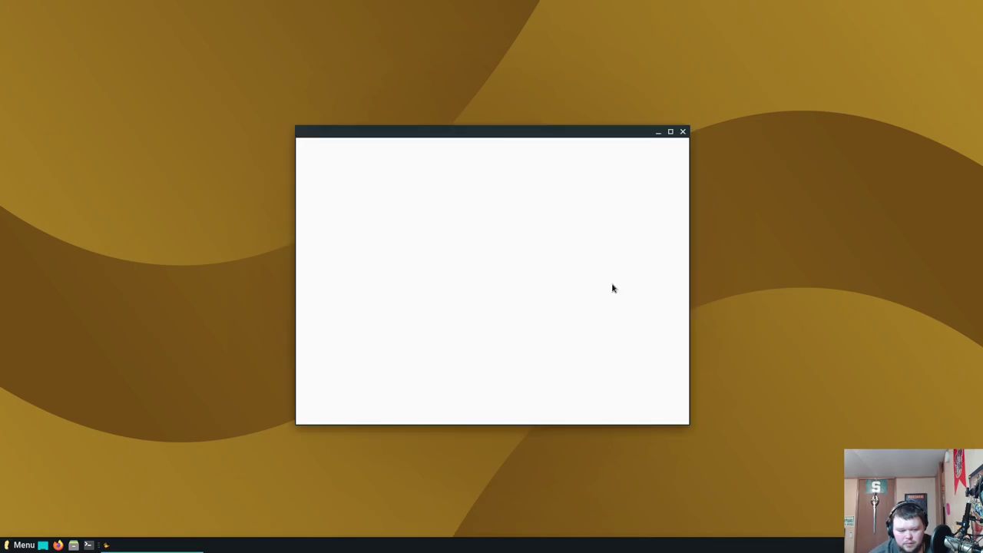
Replace the gold backdrop with the grey feather wallpaper from the Desktop Settings Background tab
{"action": "left_click_drag", "start_coordinate": [567, 135], "coordinate": [557, 159]}
{"action": "right_click", "coordinate": [684, 97]}
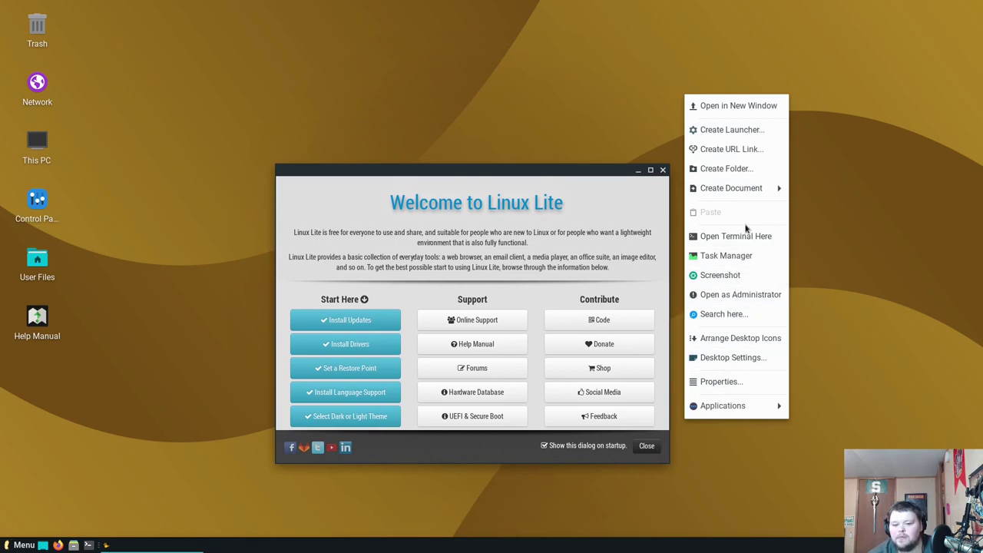
{"action": "left_click", "coordinate": [733, 357]}
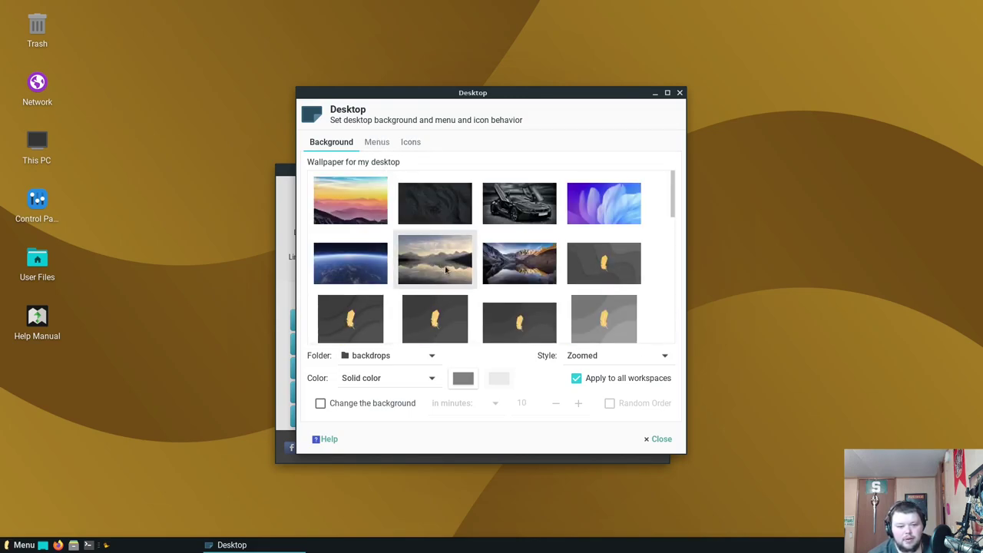
{"action": "left_click", "coordinate": [579, 275]}
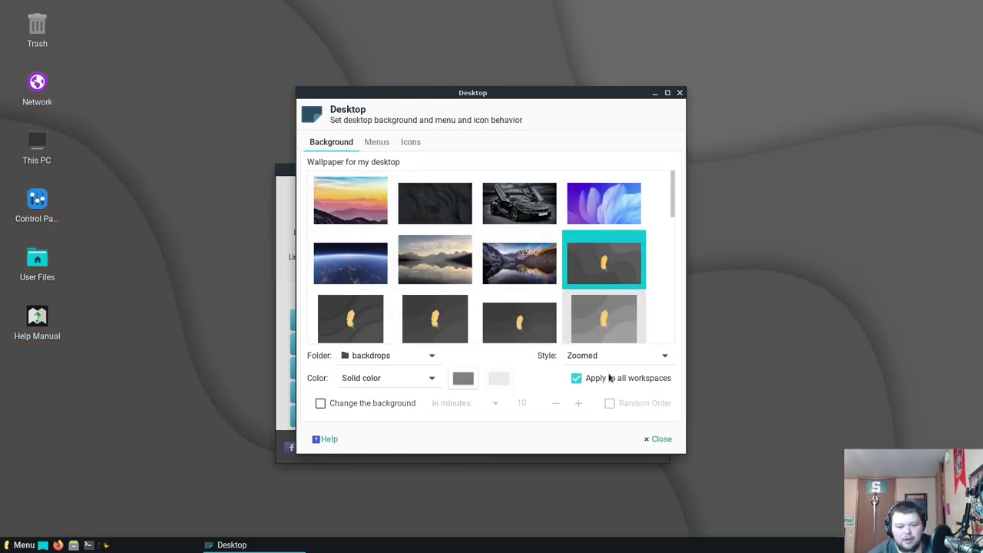
{"action": "left_click", "coordinate": [656, 439]}
{"action": "left_click_drag", "start_coordinate": [577, 170], "coordinate": [519, 148]}
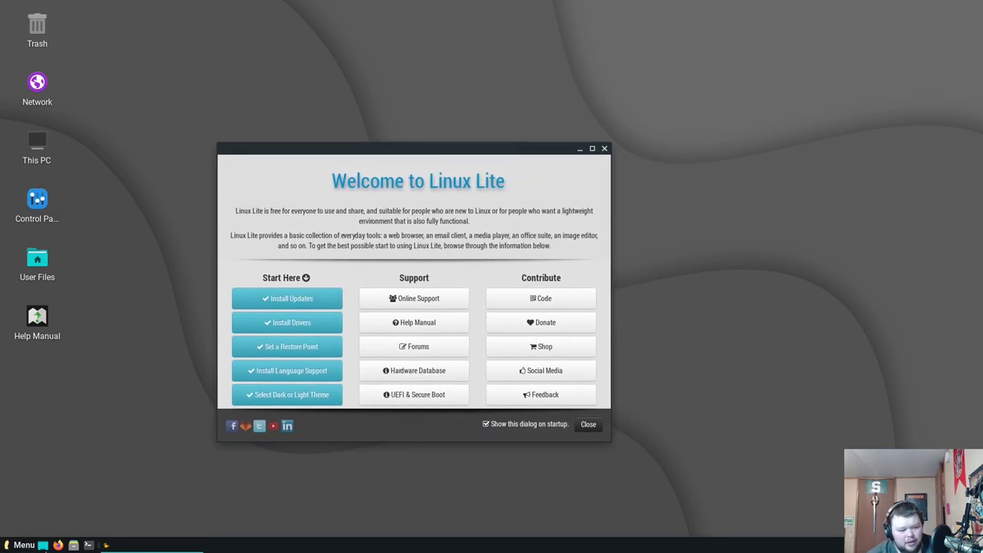
Run free -m in a new terminal, showing 3936 MB total, 608 used, 3077 available
{"action": "left_click", "coordinate": [88, 545]}
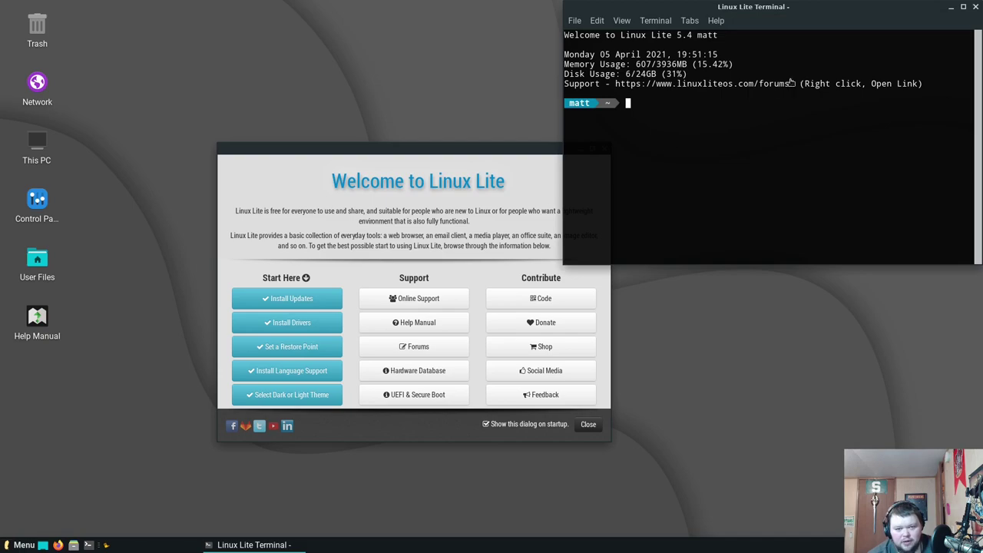
{"action": "type", "text": "free "}
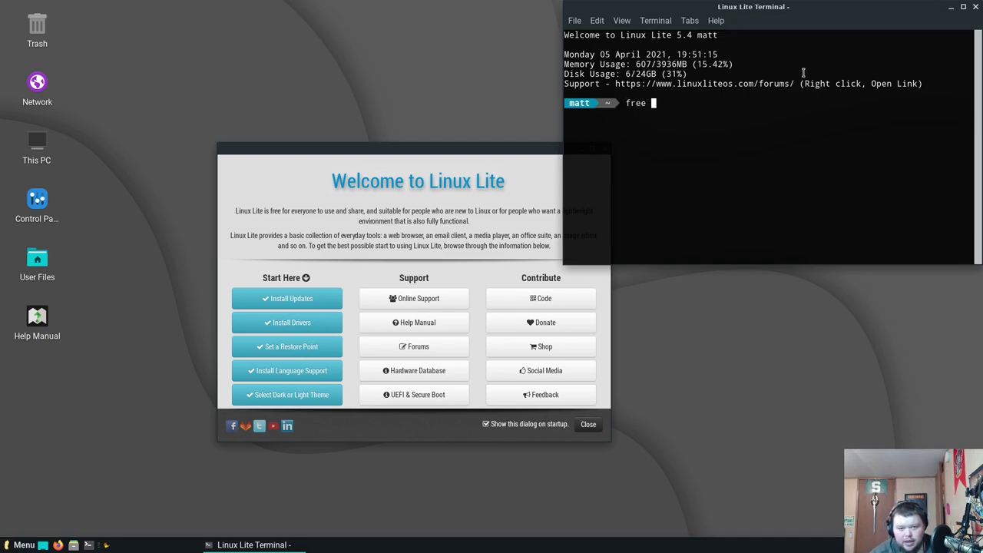
{"action": "type", "text": "-m"}
{"action": "key", "text": "Return"}
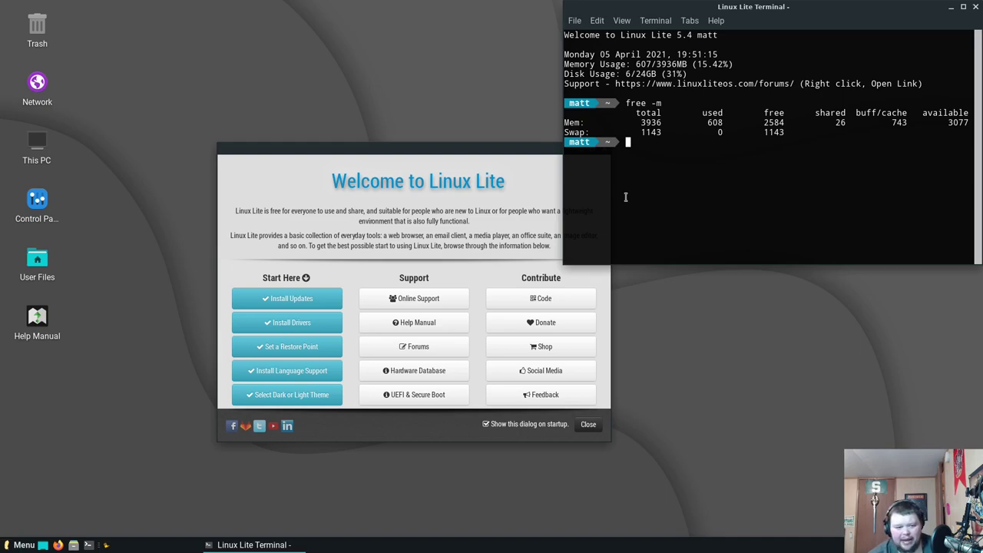
{"action": "left_click_drag", "start_coordinate": [454, 148], "coordinate": [348, 115]}
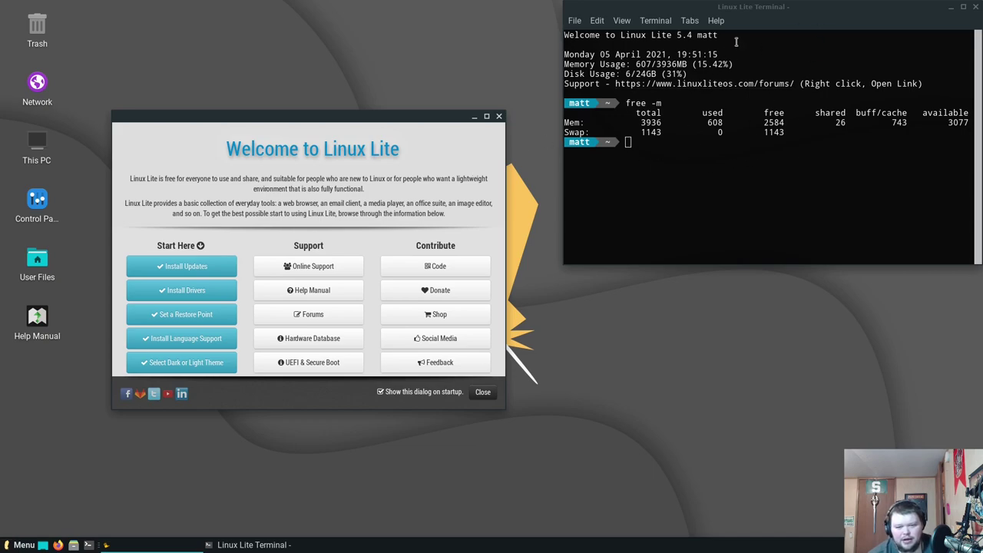
{"action": "left_click_drag", "start_coordinate": [790, 7], "coordinate": [582, 73]}
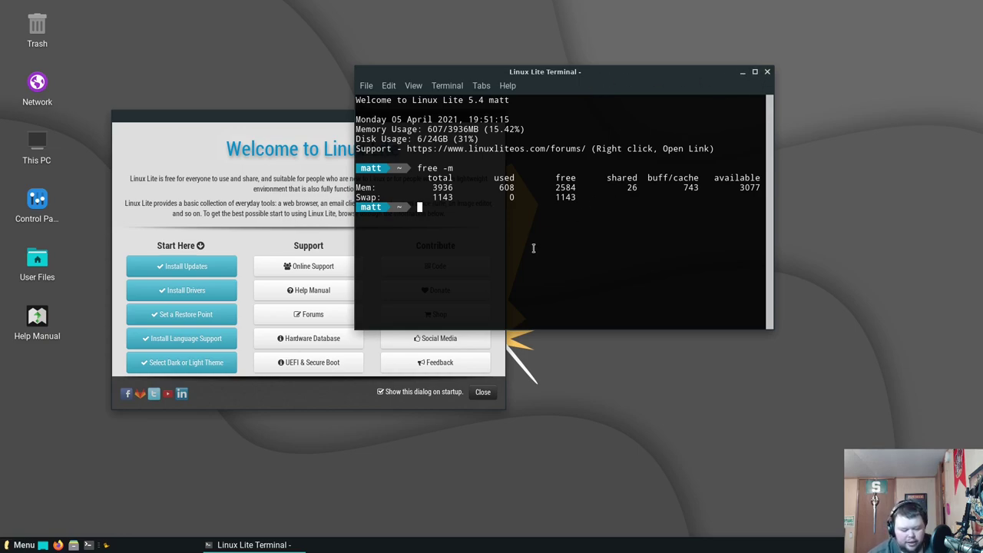
Run uname -a to report kernel 5.4.0-70-generic x86_64 on host litevm
{"action": "type", "text": "uname -a"}
{"action": "key", "text": "Return"}
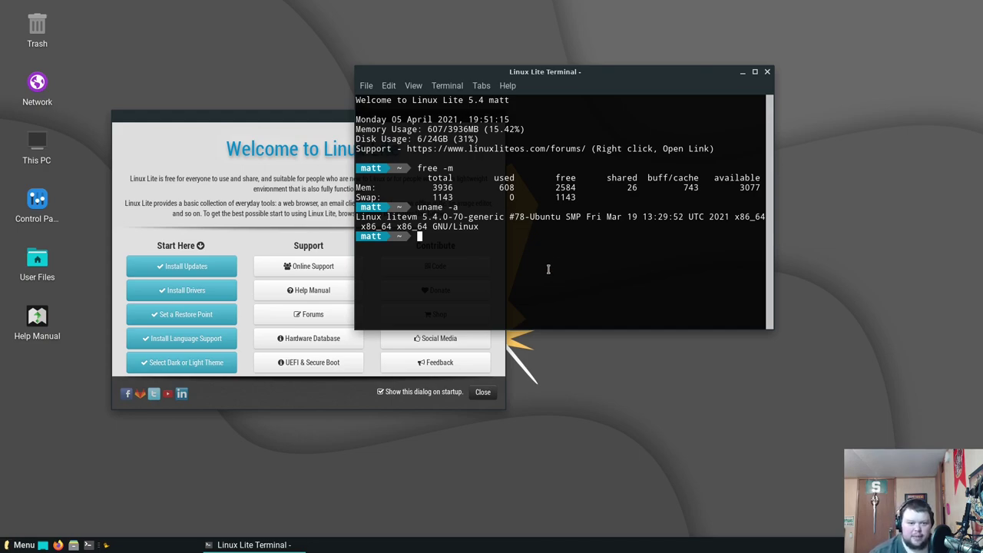
Close the terminal, then centre and enlarge the Welcome window
{"action": "left_click", "coordinate": [768, 72]}
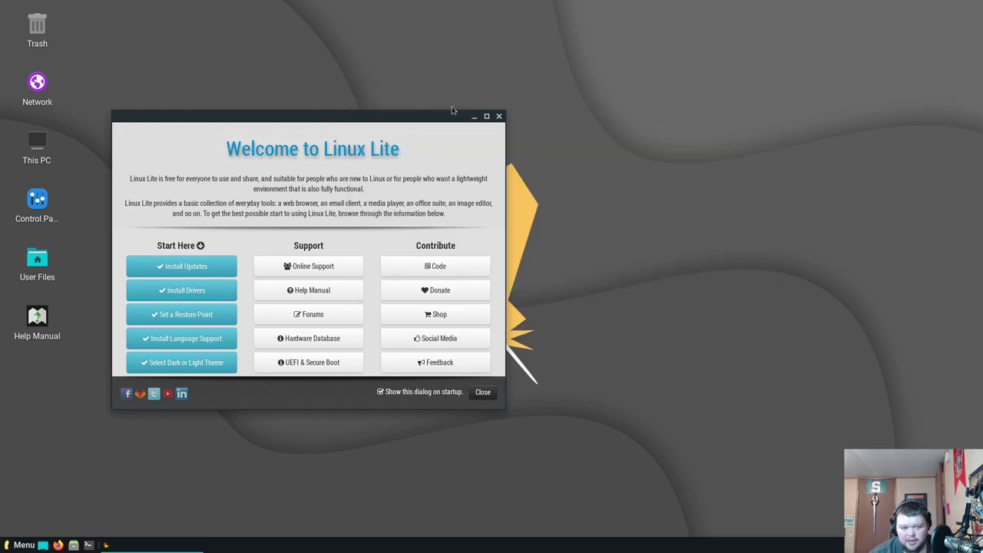
{"action": "left_click_drag", "start_coordinate": [359, 119], "coordinate": [608, 94]}
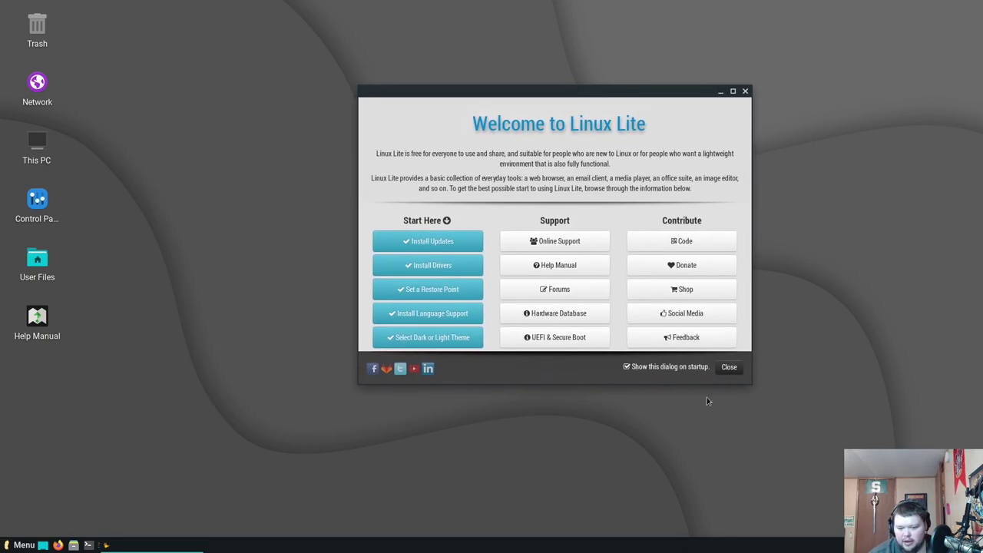
{"action": "left_click_drag", "start_coordinate": [751, 386], "coordinate": [817, 470]}
{"action": "left_click_drag", "start_coordinate": [629, 95], "coordinate": [550, 83]}
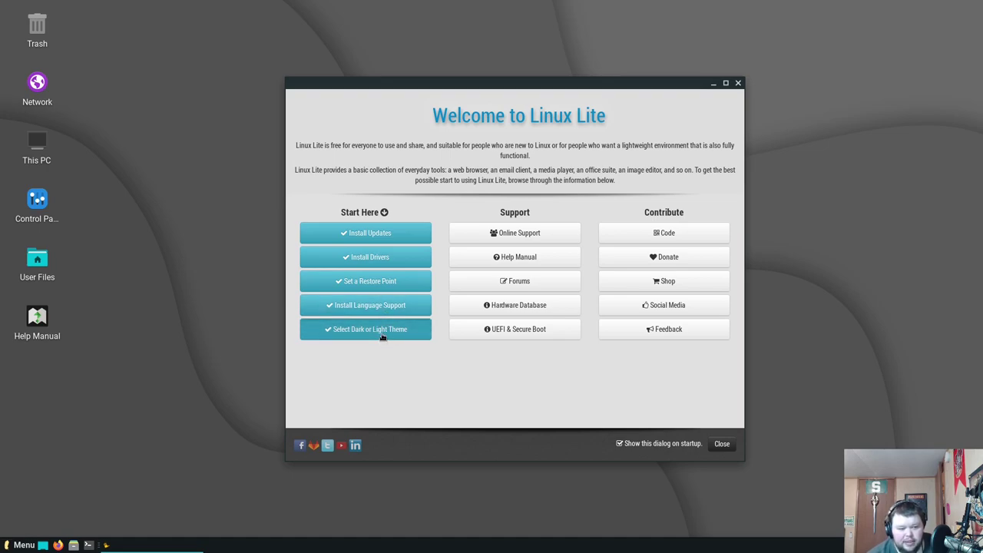
Apply the Dark Theme from Select Dark or Light Theme and dismiss the confirmation
{"action": "left_click", "coordinate": [383, 335]}
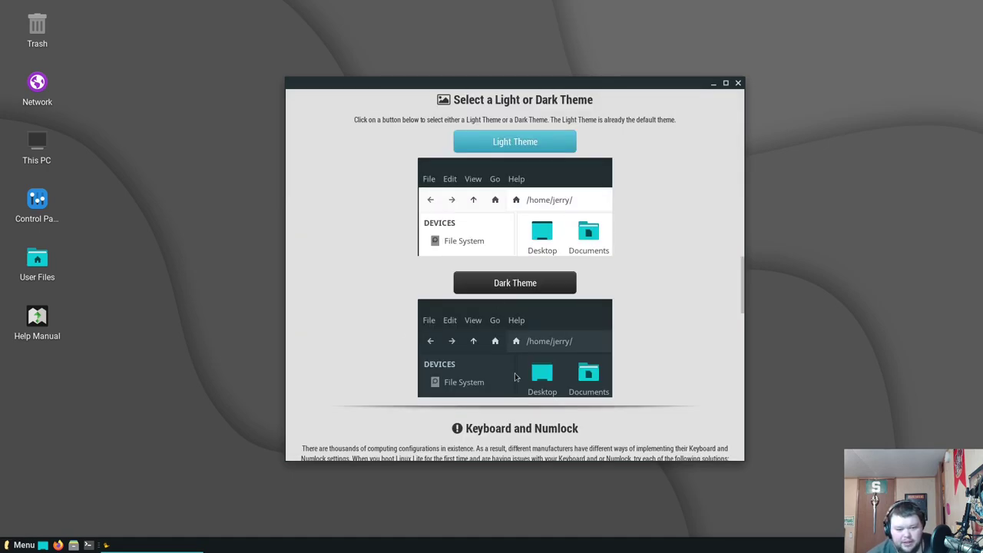
{"action": "scroll", "coordinate": [514, 333], "scroll_direction": "down", "scroll_amount": 3}
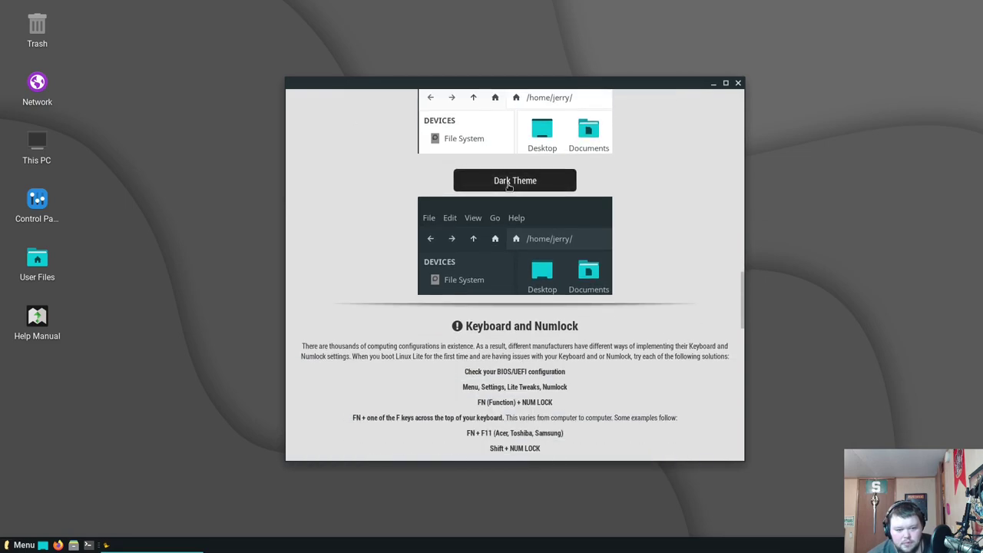
{"action": "left_click", "coordinate": [508, 184]}
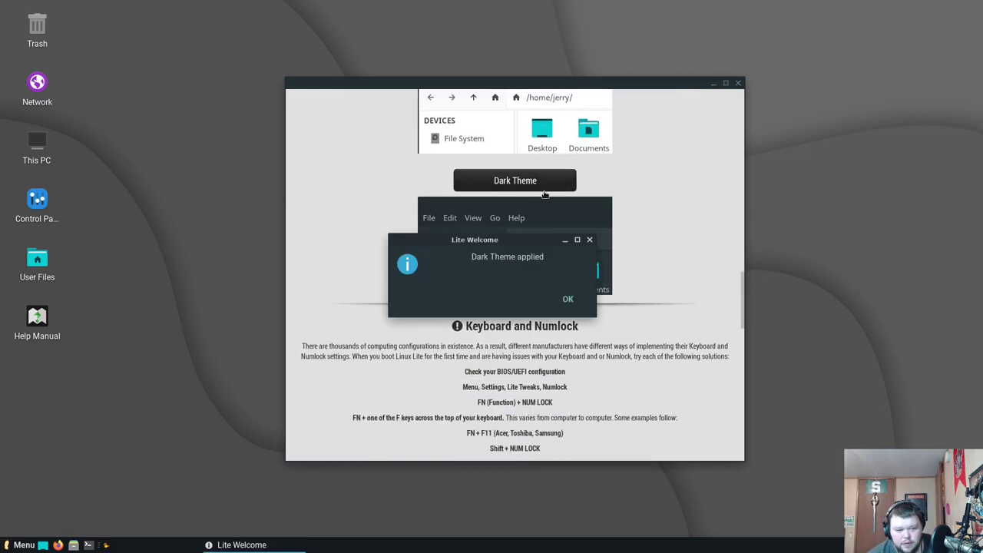
{"action": "left_click", "coordinate": [567, 301]}
{"action": "scroll", "coordinate": [518, 245], "scroll_direction": "up", "scroll_amount": 5}
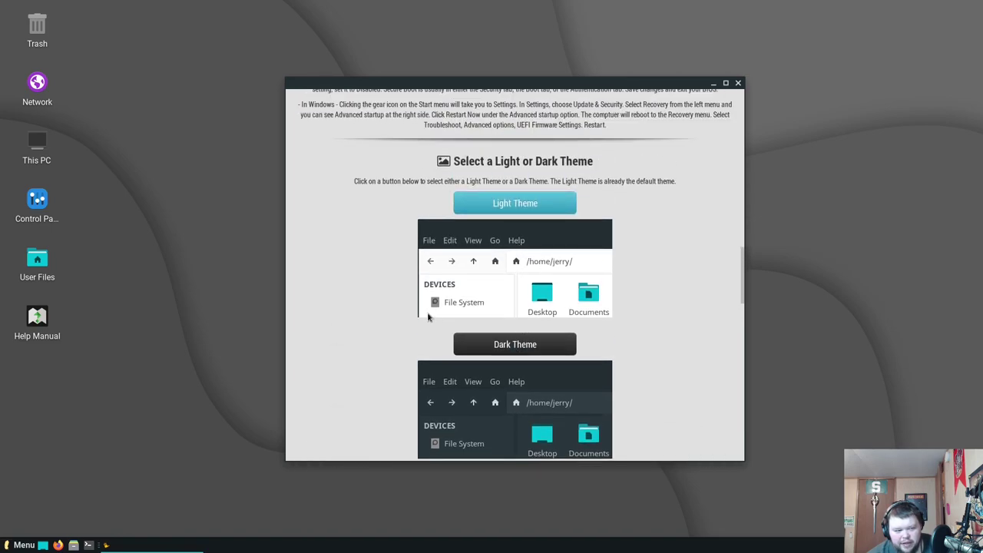
{"action": "scroll", "coordinate": [467, 315], "scroll_direction": "up", "scroll_amount": 2}
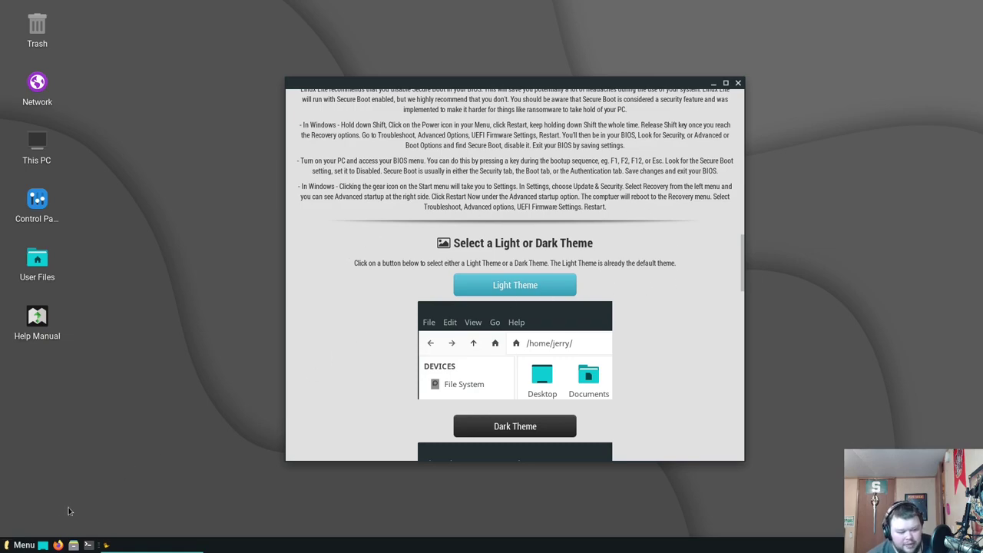
Open Thunar at the home folder, reposition it, then close it
{"action": "left_click", "coordinate": [74, 545]}
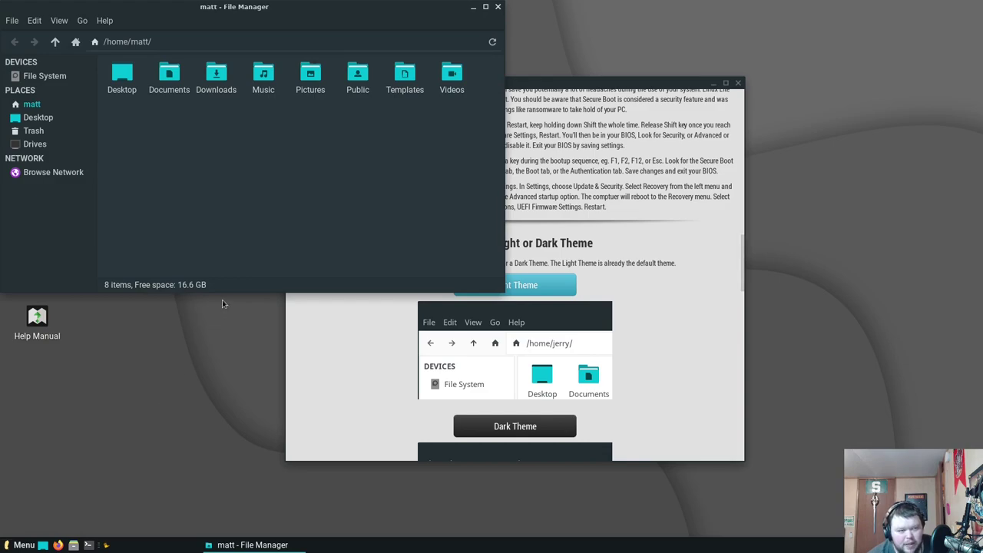
{"action": "left_click_drag", "start_coordinate": [257, 11], "coordinate": [286, 104]}
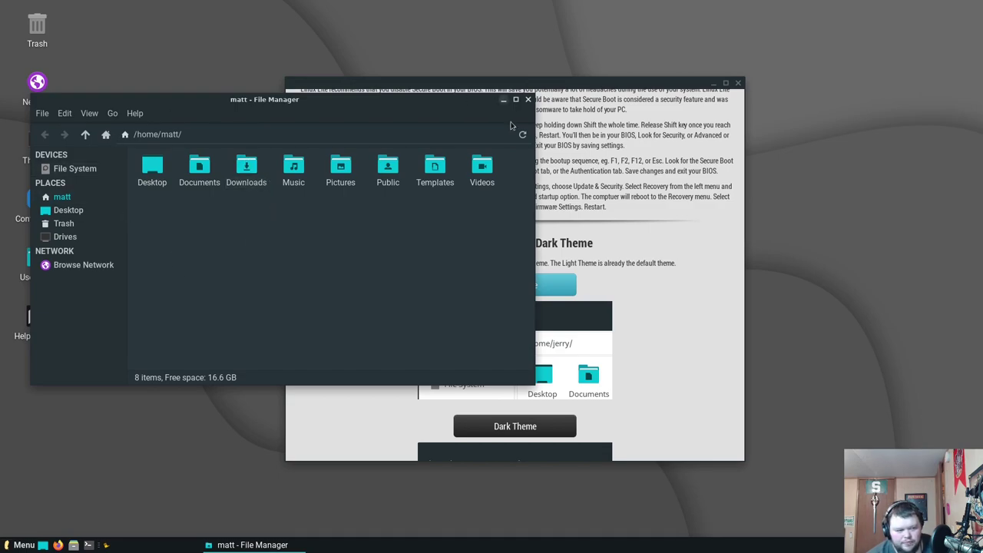
{"action": "left_click", "coordinate": [528, 100]}
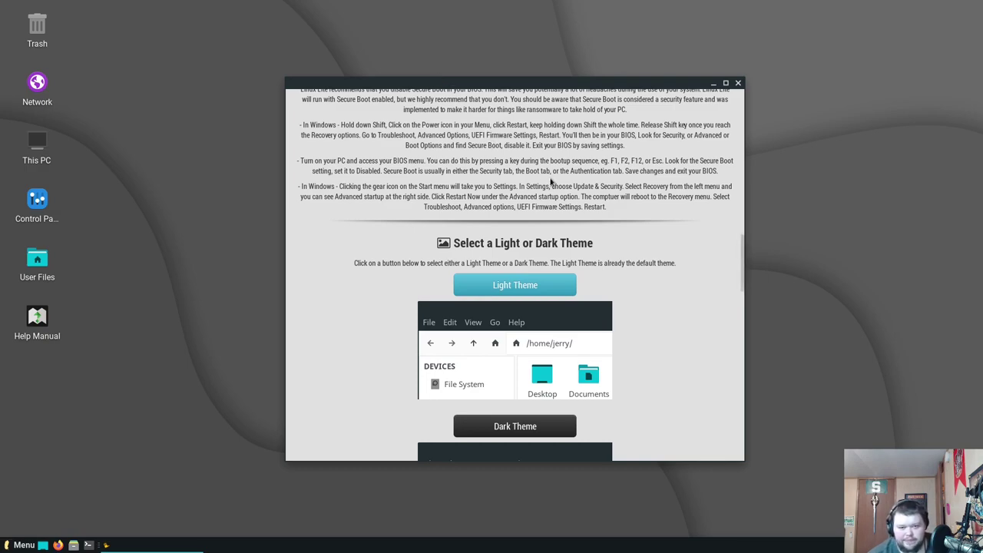
Scroll the Welcome window back up to the top of its page
{"action": "scroll", "coordinate": [592, 171], "scroll_direction": "down", "scroll_amount": 2}
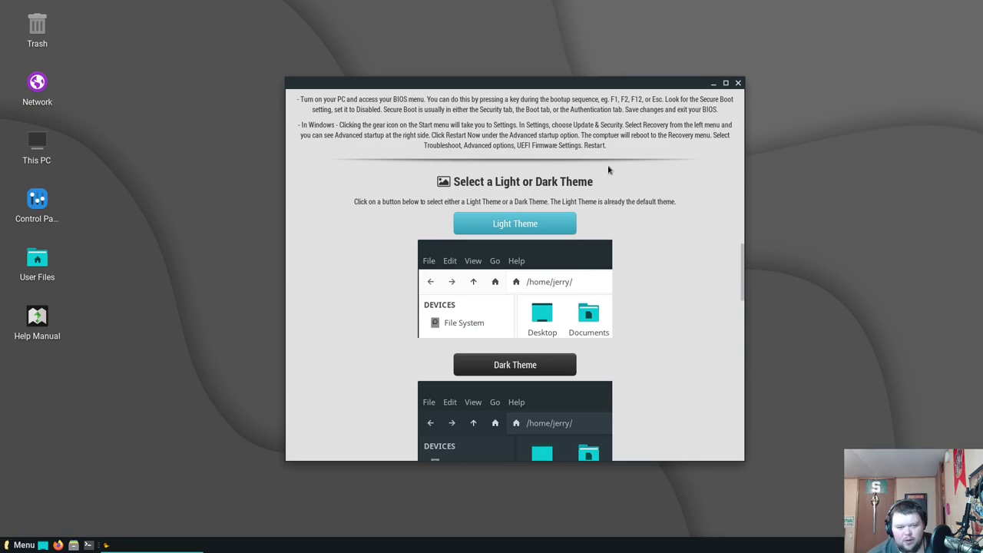
{"action": "scroll", "coordinate": [607, 163], "scroll_direction": "up", "scroll_amount": 3}
{"action": "scroll", "coordinate": [605, 162], "scroll_direction": "up", "scroll_amount": 10}
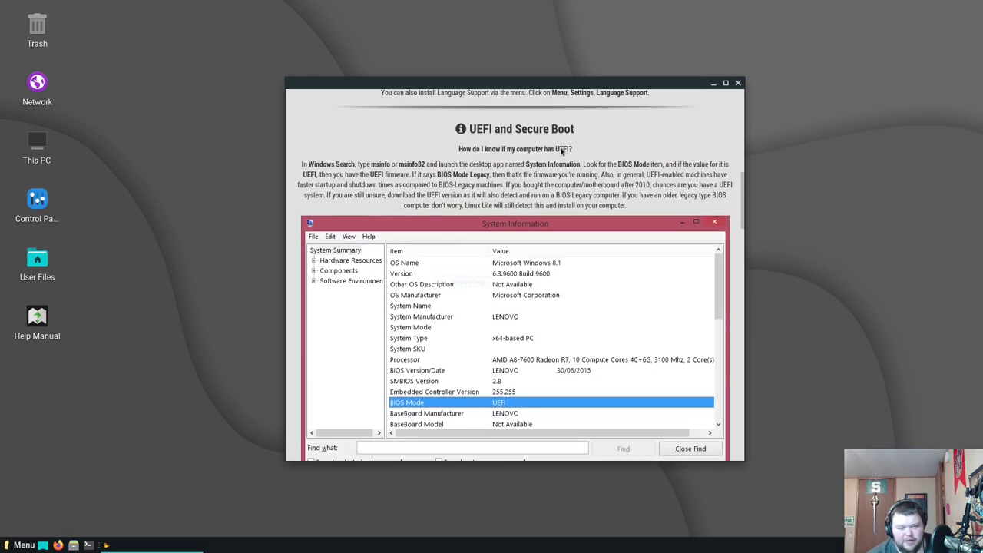
{"action": "scroll", "coordinate": [560, 149], "scroll_direction": "up", "scroll_amount": 10}
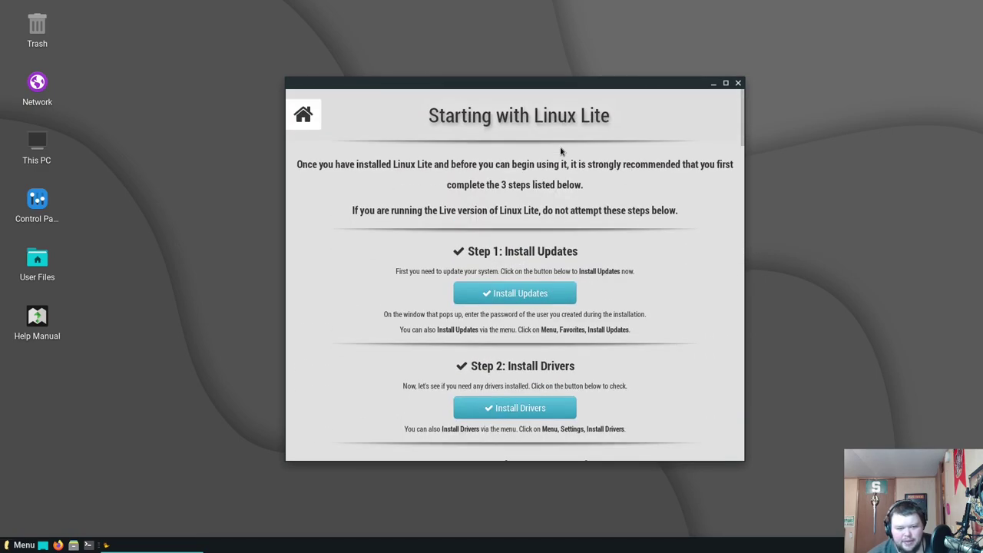
From the Welcome main page, open Help Manual and launch the Online Help Manual in Firefox
{"action": "left_click", "coordinate": [306, 116]}
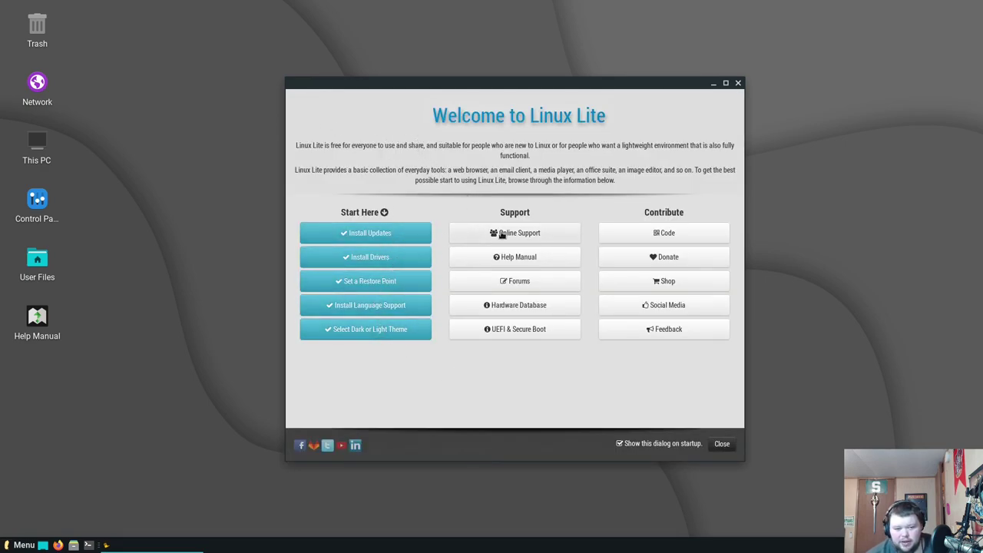
{"action": "left_click", "coordinate": [529, 258]}
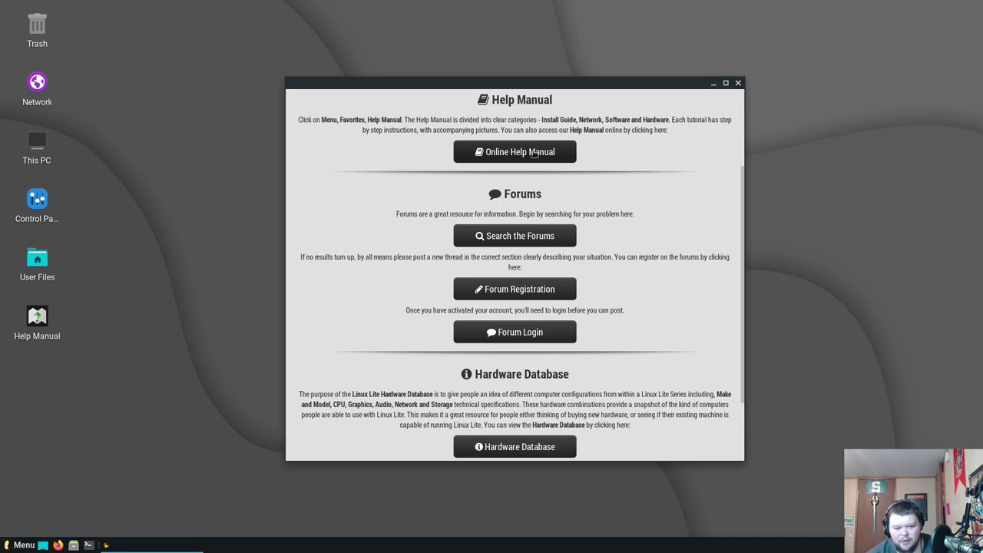
{"action": "left_click", "coordinate": [533, 152]}
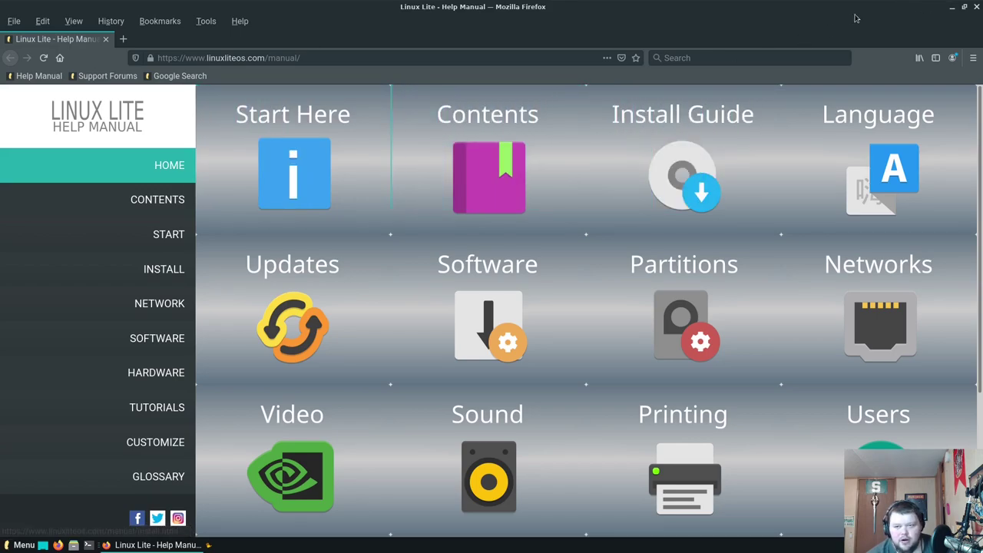
Open the local Help Manual from its desktop icon and maximize Firefox
{"action": "left_click_drag", "start_coordinate": [733, 7], "coordinate": [736, 210]}
{"action": "left_click", "coordinate": [657, 124]}
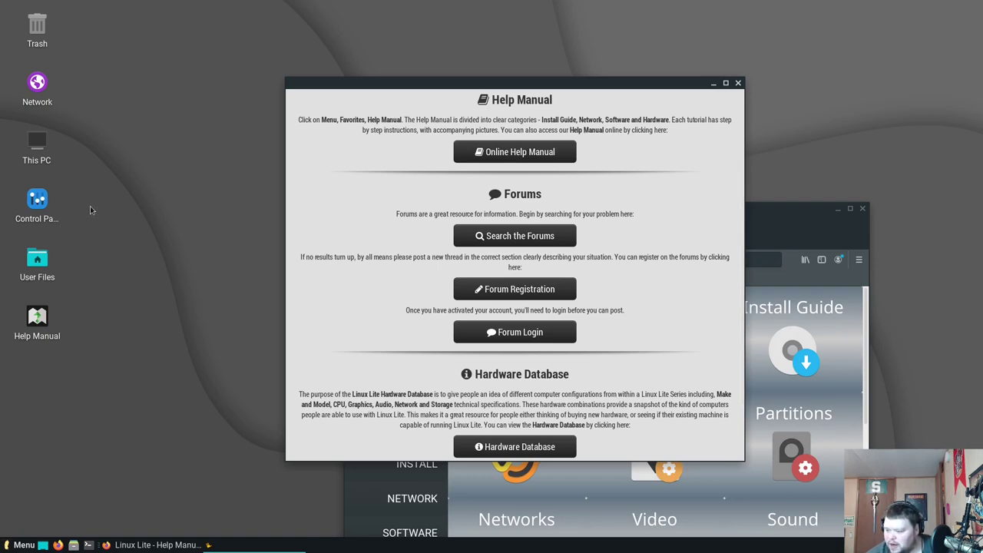
{"action": "double_click", "coordinate": [35, 319]}
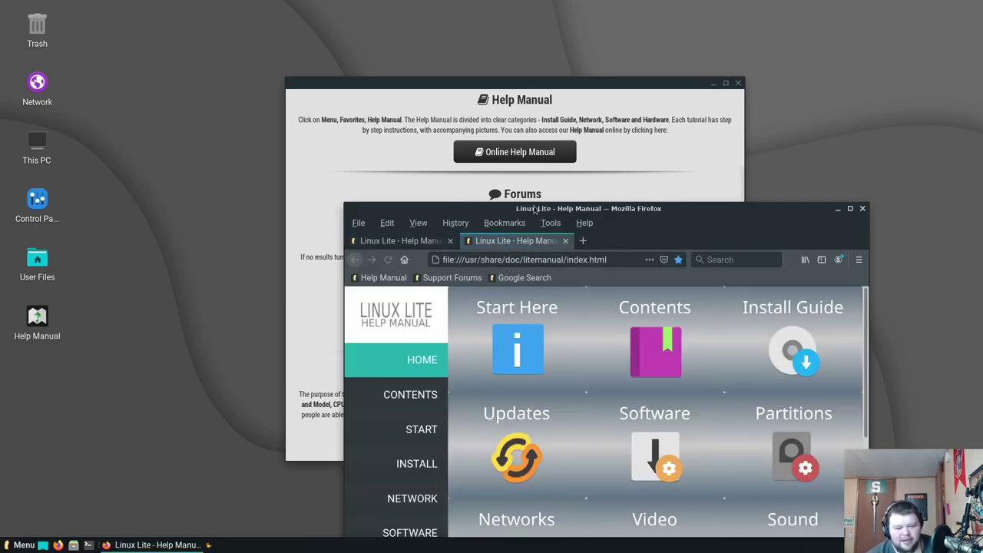
{"action": "left_click_drag", "start_coordinate": [615, 213], "coordinate": [476, 65]}
{"action": "double_click", "coordinate": [611, 65]}
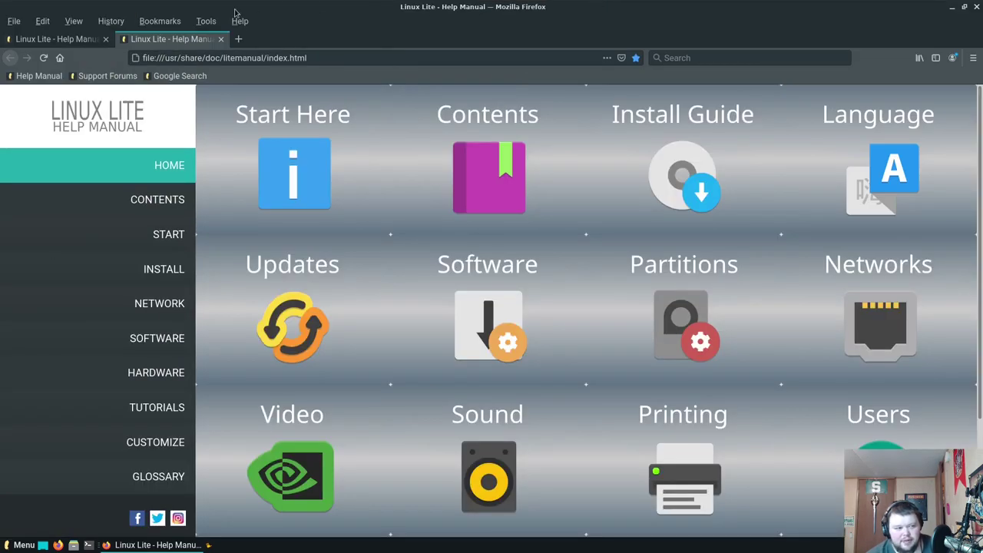
Open the local manual's Start Here page and read its specs, highlighting XFCE 4.14.3
{"action": "left_click", "coordinate": [98, 39]}
{"action": "left_click", "coordinate": [168, 38]}
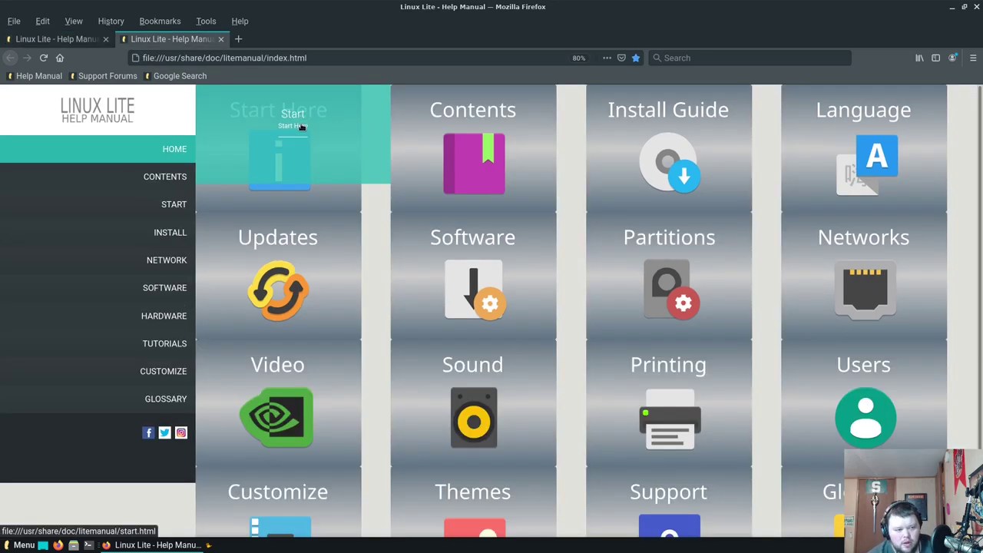
{"action": "left_click", "coordinate": [311, 126]}
{"action": "scroll", "coordinate": [504, 281], "scroll_direction": "down", "scroll_amount": 3}
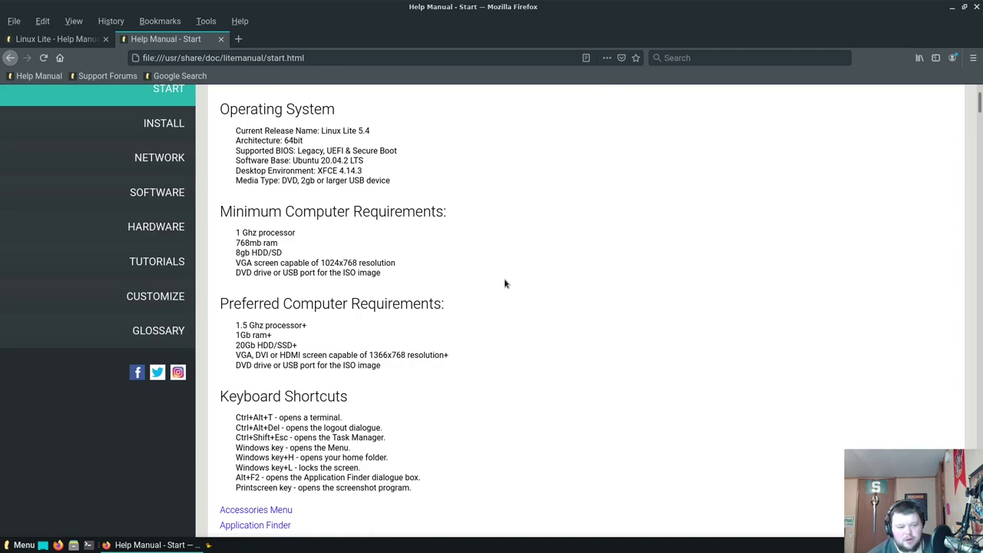
{"action": "left_click_drag", "start_coordinate": [362, 171], "coordinate": [315, 170]}
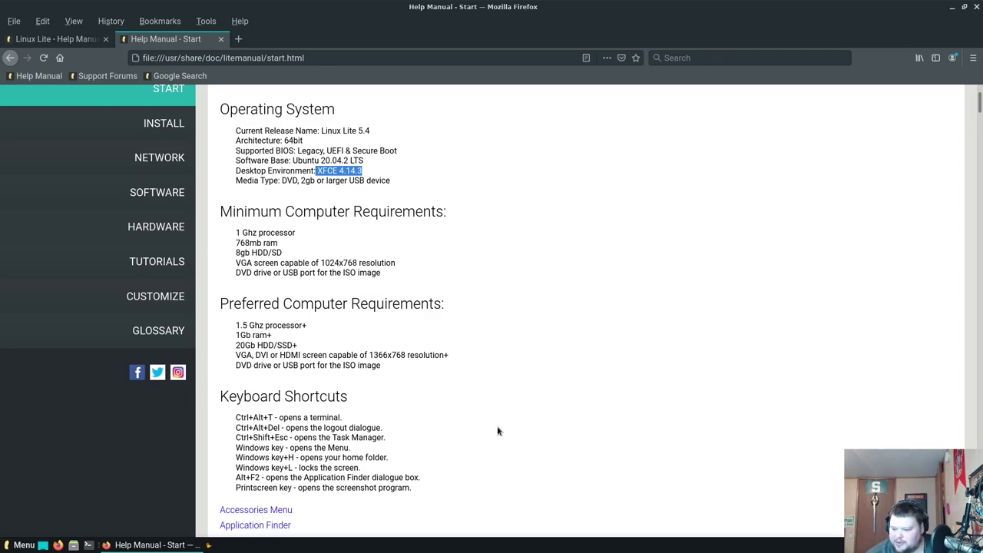
{"action": "scroll", "coordinate": [424, 258], "scroll_direction": "down", "scroll_amount": 3}
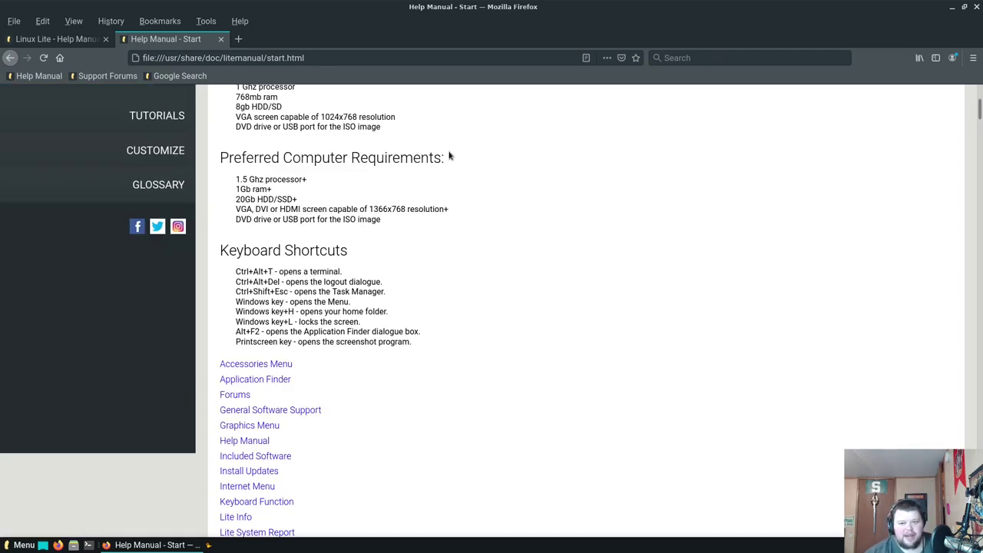
Cancel closing Firefox, return to the manual's HOME page and open the Software tile
{"action": "left_click", "coordinate": [977, 8]}
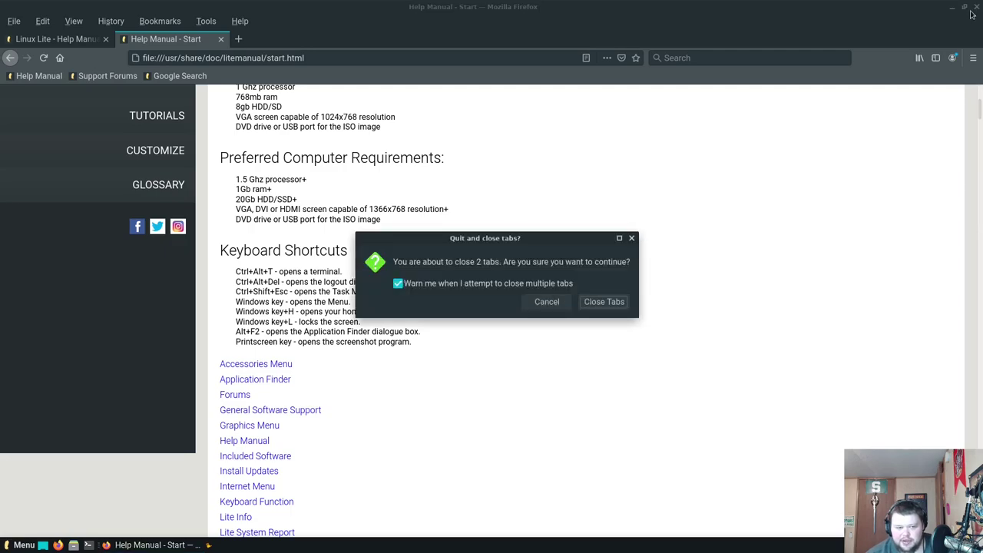
{"action": "left_click", "coordinate": [544, 300]}
{"action": "scroll", "coordinate": [422, 296], "scroll_direction": "up", "scroll_amount": 6}
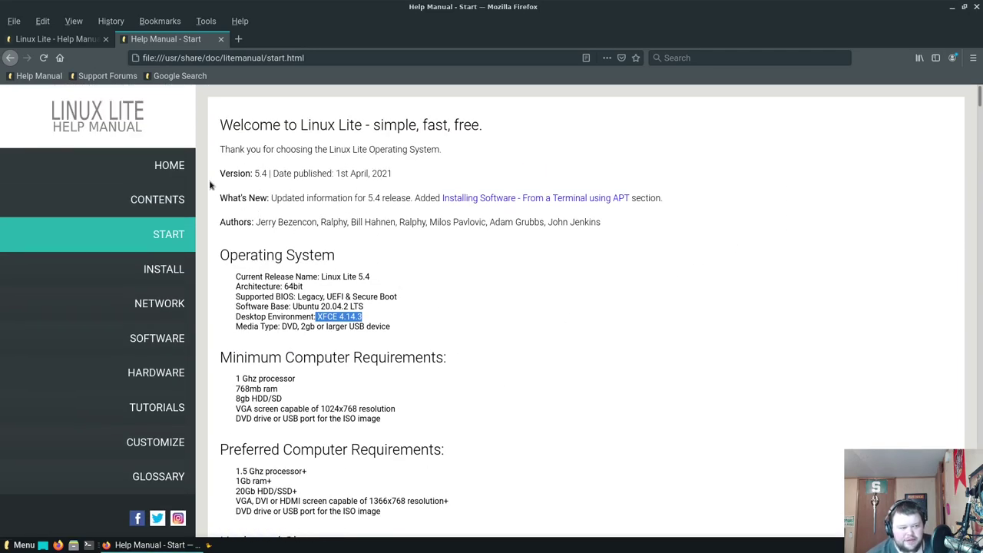
{"action": "left_click", "coordinate": [166, 167]}
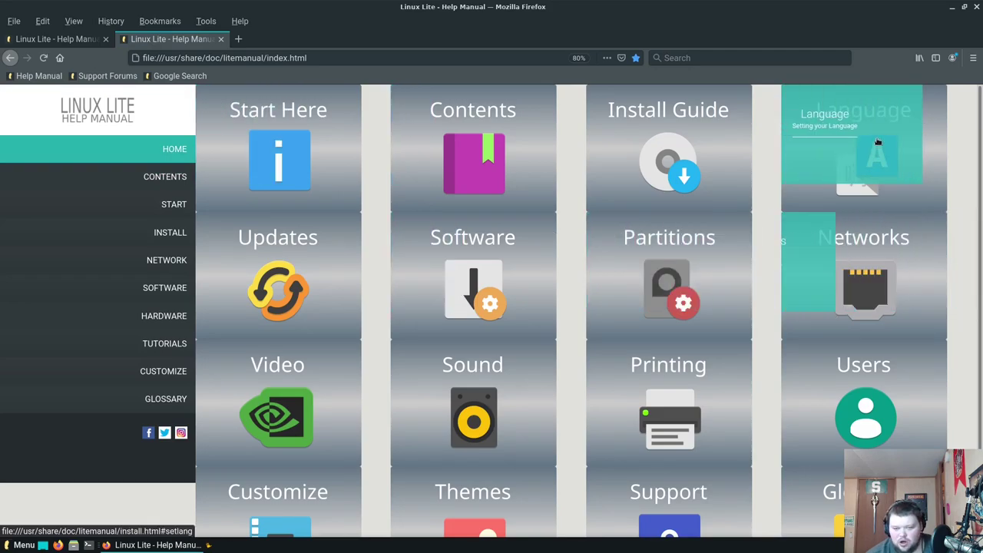
{"action": "left_click", "coordinate": [468, 294]}
Scroll to the Synaptic screenshot, then begin closing Firefox
{"action": "scroll", "coordinate": [468, 292], "scroll_direction": "down", "scroll_amount": 5}
{"action": "scroll", "coordinate": [470, 294], "scroll_direction": "up", "scroll_amount": 5}
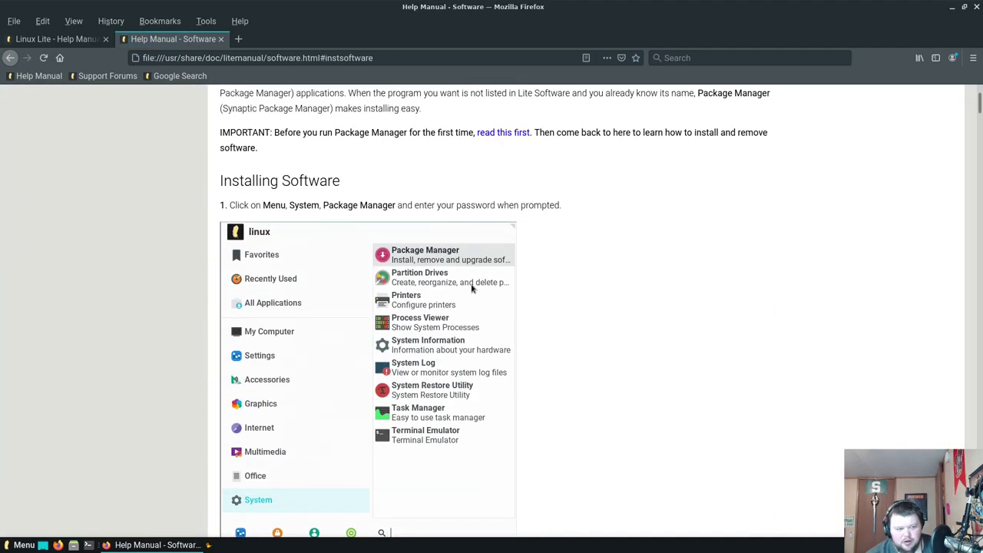
{"action": "scroll", "coordinate": [482, 265], "scroll_direction": "down", "scroll_amount": 5}
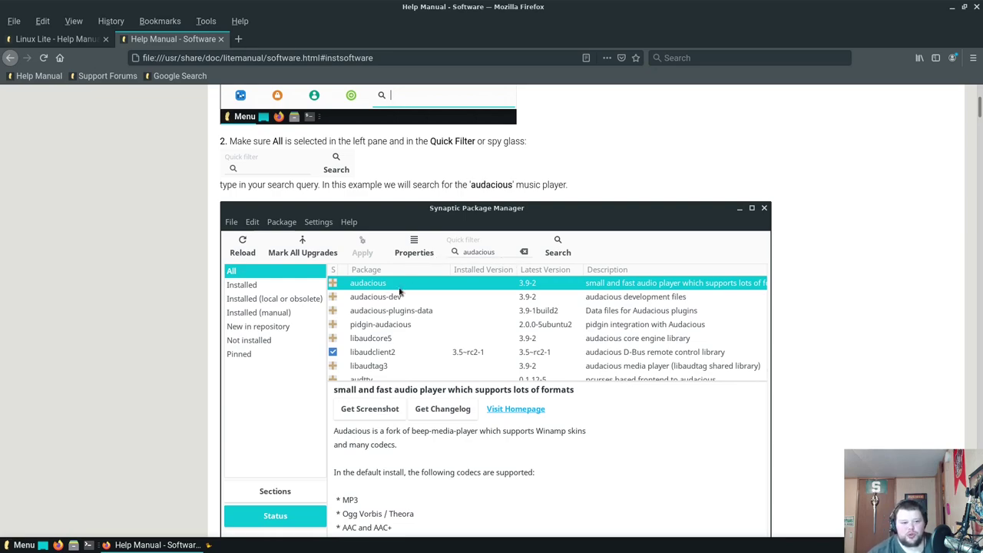
{"action": "left_click", "coordinate": [977, 6]}
Close both Firefox tabs without warning, untick 'Show this dialog on startup' and close Welcome
{"action": "left_click", "coordinate": [435, 278]}
{"action": "left_click", "coordinate": [599, 296]}
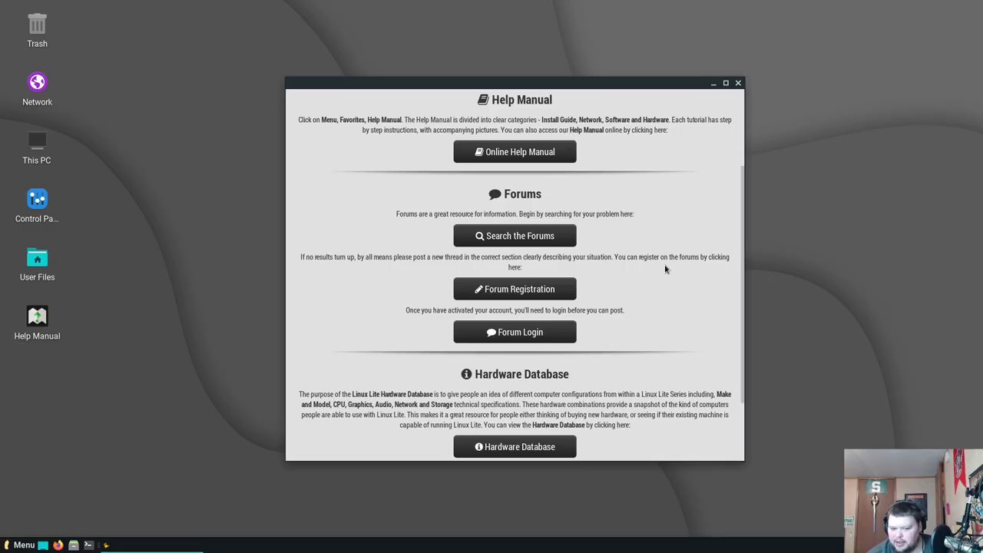
{"action": "left_click", "coordinate": [299, 117]}
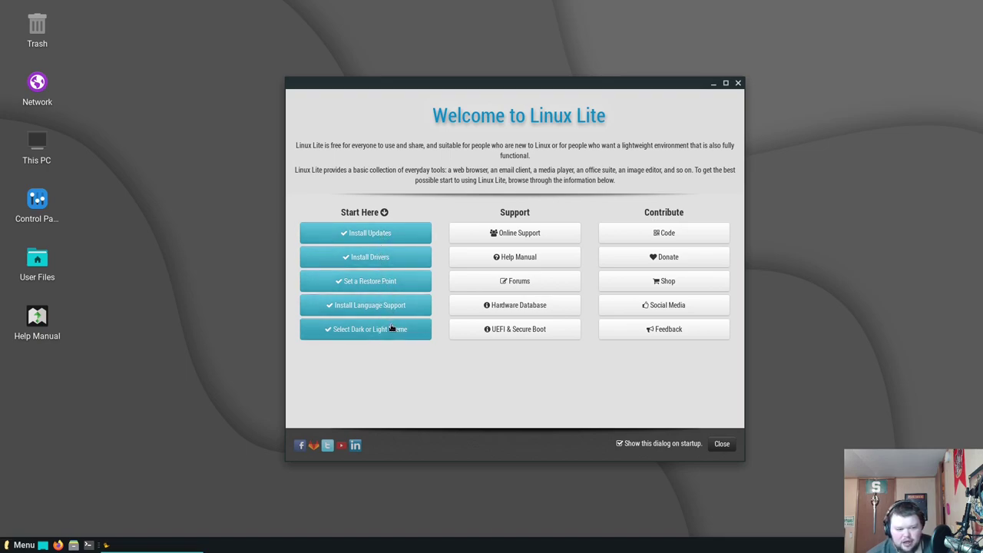
{"action": "left_click", "coordinate": [634, 443]}
{"action": "left_click", "coordinate": [721, 444]}
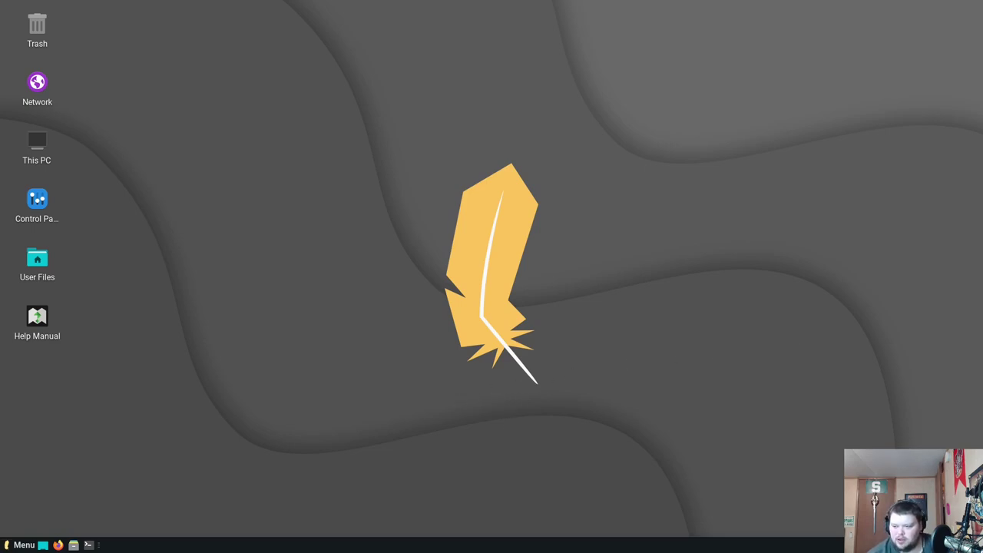
{"action": "left_click_drag", "start_coordinate": [61, 9], "coordinate": [42, 354]}
{"action": "left_click", "coordinate": [39, 368]}
{"action": "left_click", "coordinate": [73, 545]}
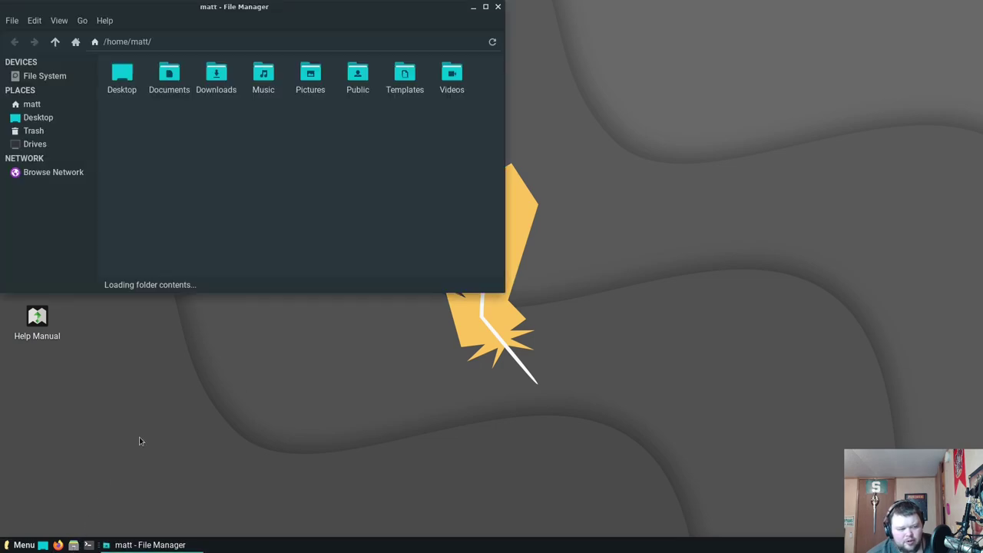
{"action": "left_click_drag", "start_coordinate": [322, 12], "coordinate": [516, 70]}
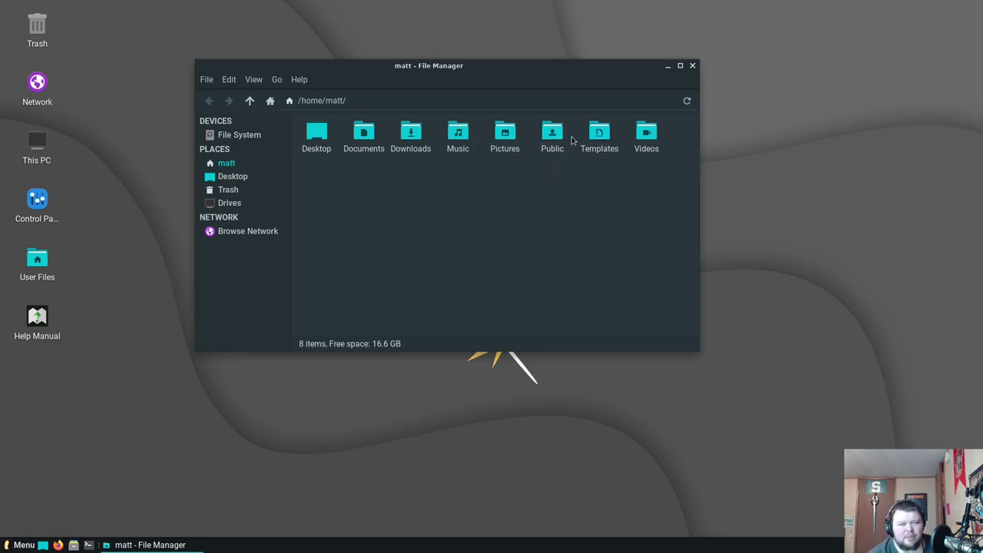
{"action": "left_click", "coordinate": [692, 66]}
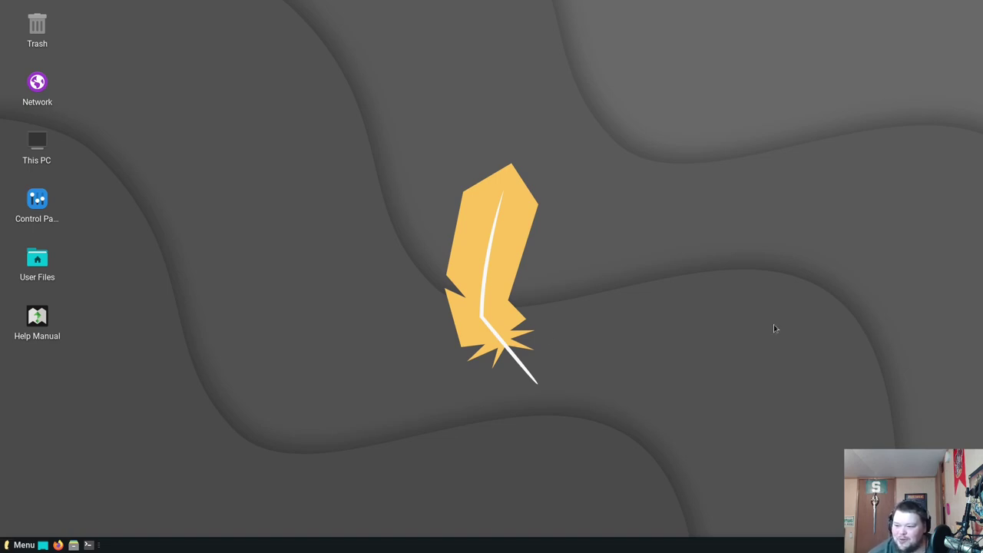
Open Desktop Settings, enlarge it, and set the orange Linux Lite wallpaper
{"action": "right_click", "coordinate": [487, 186]}
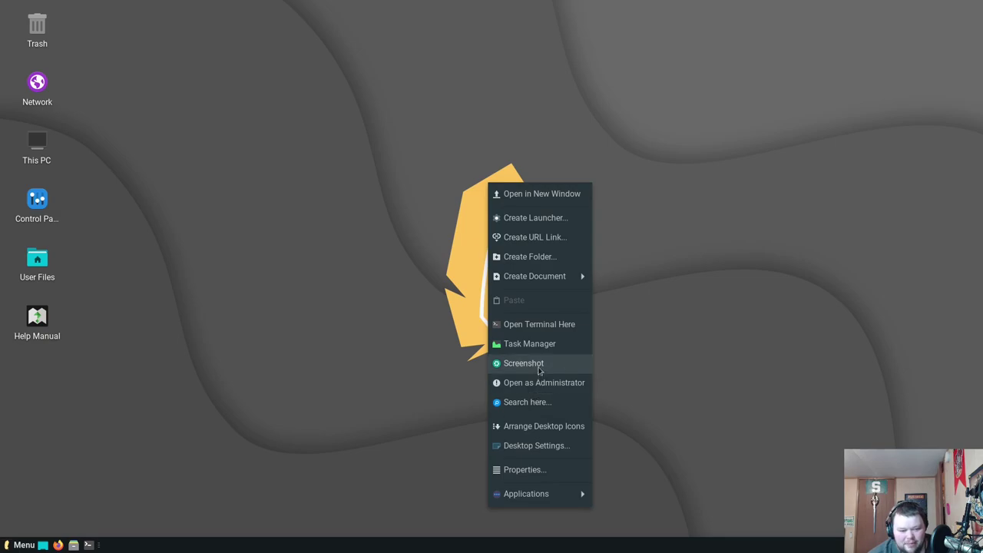
{"action": "left_click", "coordinate": [541, 446]}
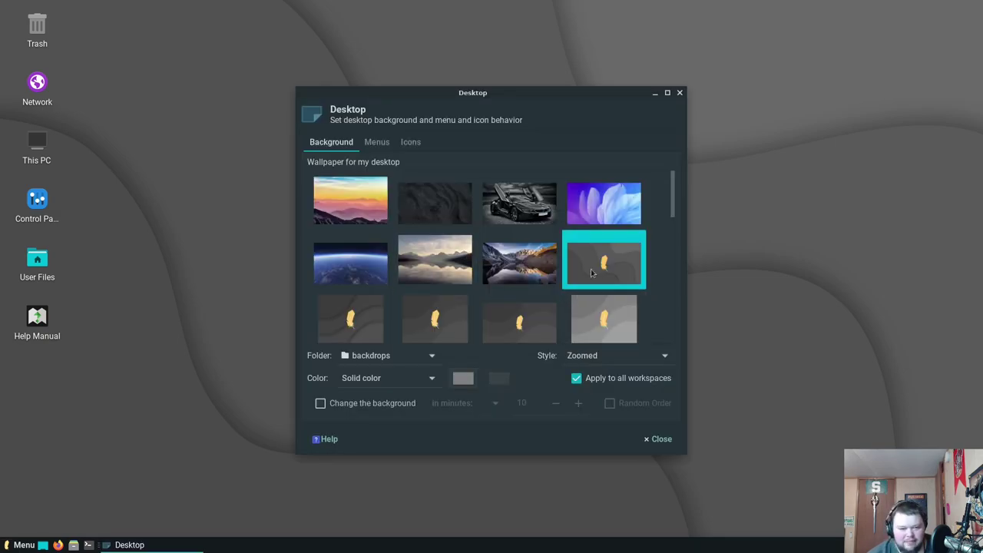
{"action": "left_click", "coordinate": [699, 84]}
{"action": "left_click_drag", "start_coordinate": [684, 94], "coordinate": [845, 20]}
{"action": "left_click_drag", "start_coordinate": [732, 24], "coordinate": [709, 34]}
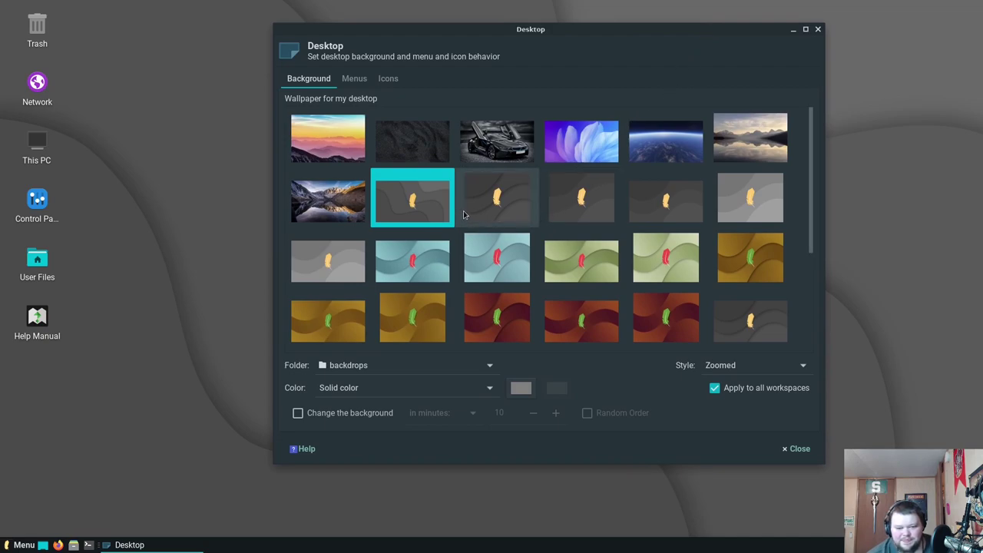
{"action": "left_click_drag", "start_coordinate": [811, 209], "coordinate": [810, 313]}
{"action": "left_click", "coordinate": [680, 214]}
Try the misty forest wallpaper, then settle on the black sports car photo
{"action": "left_click_drag", "start_coordinate": [658, 37], "coordinate": [756, 440]}
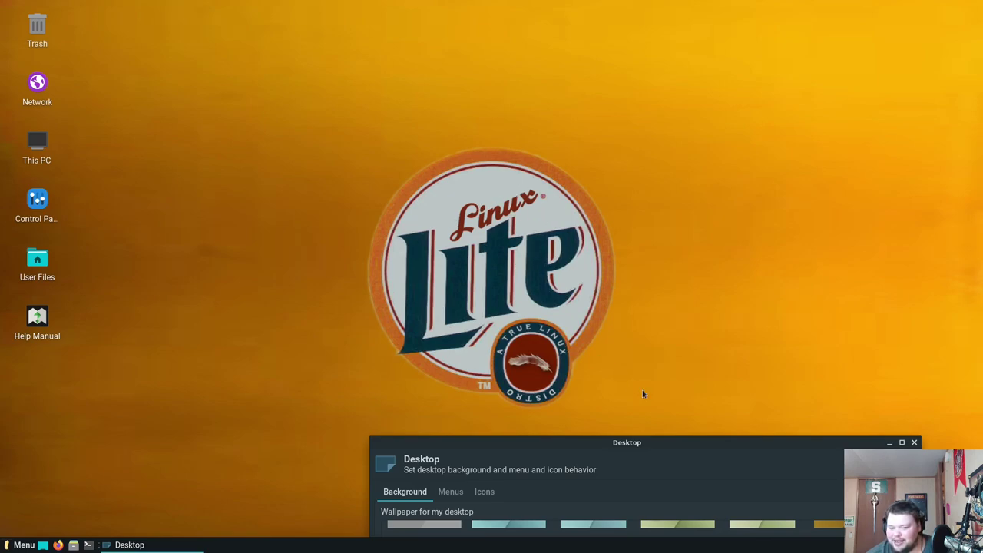
{"action": "left_click_drag", "start_coordinate": [749, 445], "coordinate": [717, 59]}
{"action": "left_click", "coordinate": [458, 375]}
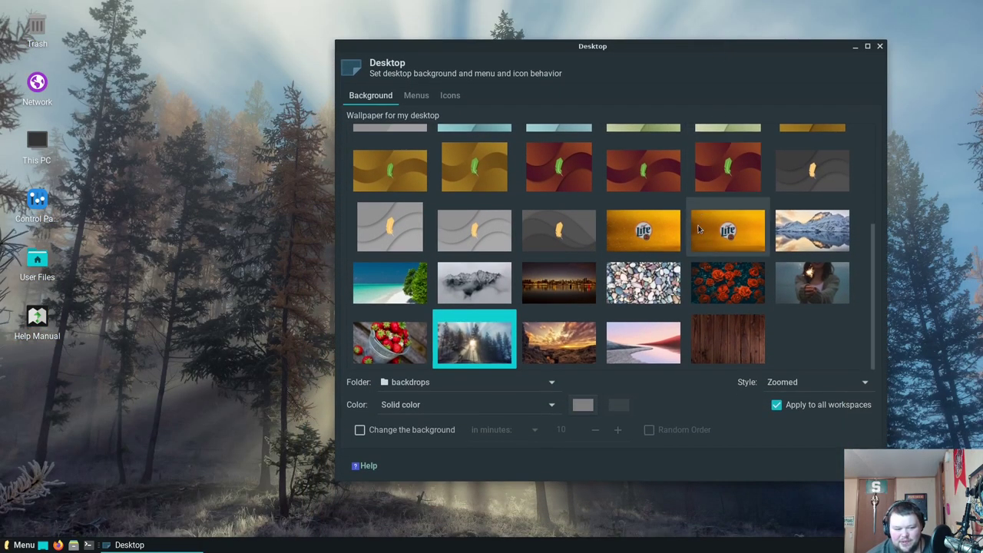
{"action": "scroll", "coordinate": [698, 229], "scroll_direction": "up", "scroll_amount": 2}
{"action": "scroll", "coordinate": [699, 229], "scroll_direction": "up", "scroll_amount": 1}
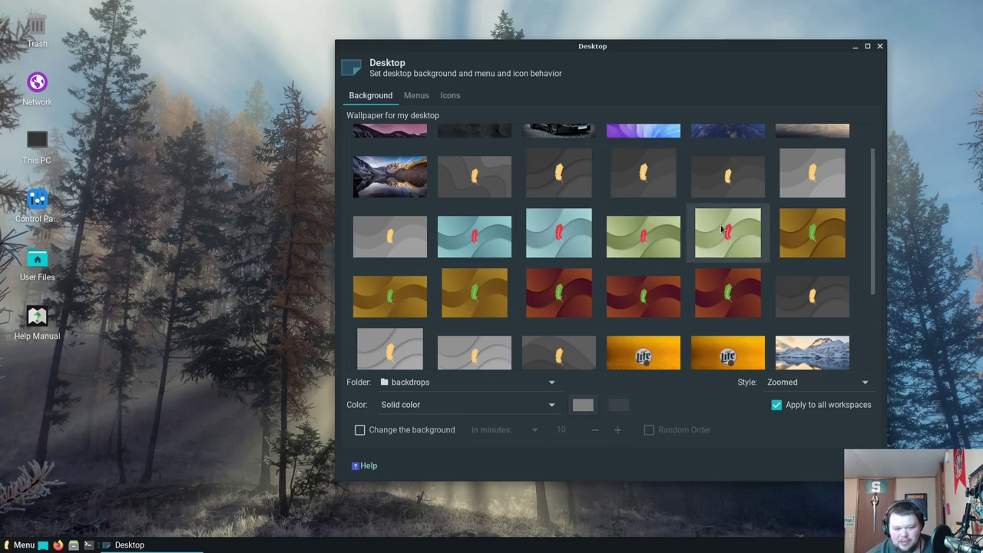
{"action": "scroll", "coordinate": [744, 230], "scroll_direction": "up", "scroll_amount": 1}
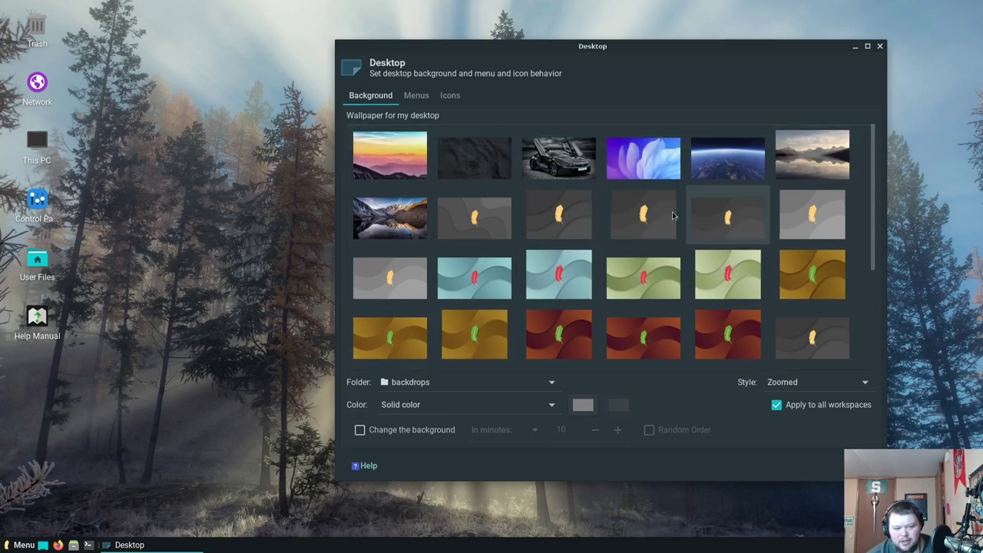
{"action": "left_click", "coordinate": [559, 158]}
Move the Desktop window aside to preview the black sports car wallpaper, then close Desktop Settings
{"action": "left_click_drag", "start_coordinate": [673, 49], "coordinate": [652, 454]}
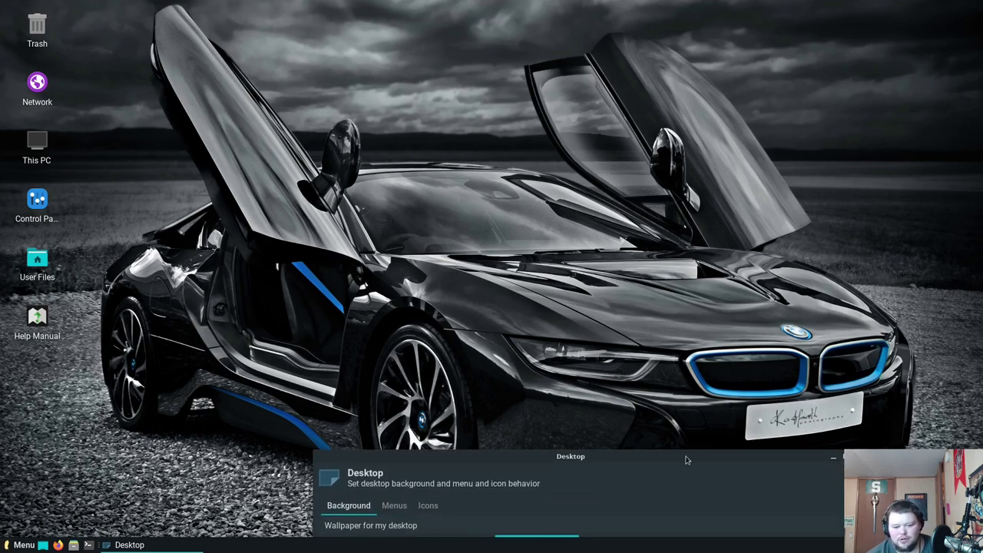
{"action": "left_click_drag", "start_coordinate": [687, 458], "coordinate": [657, 73]}
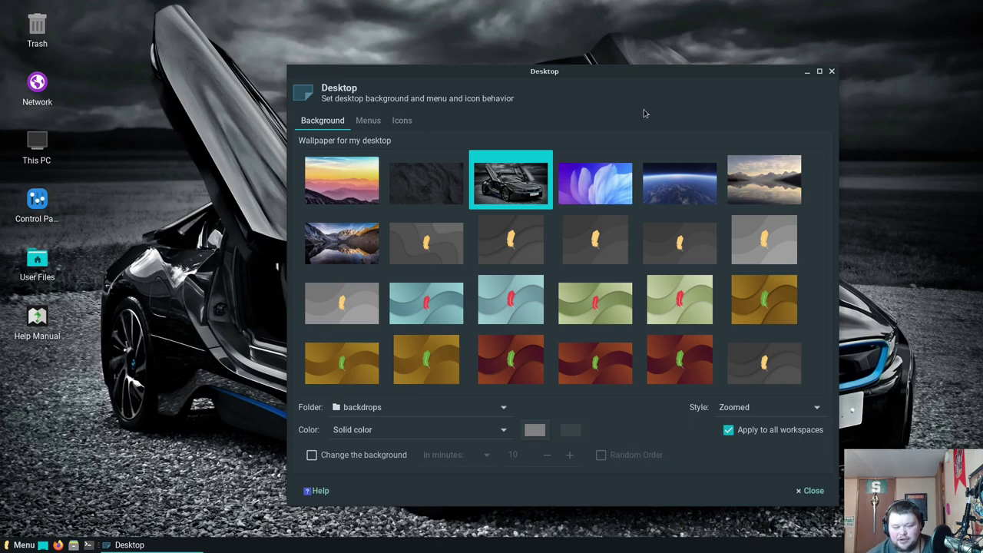
{"action": "left_click", "coordinate": [831, 71]}
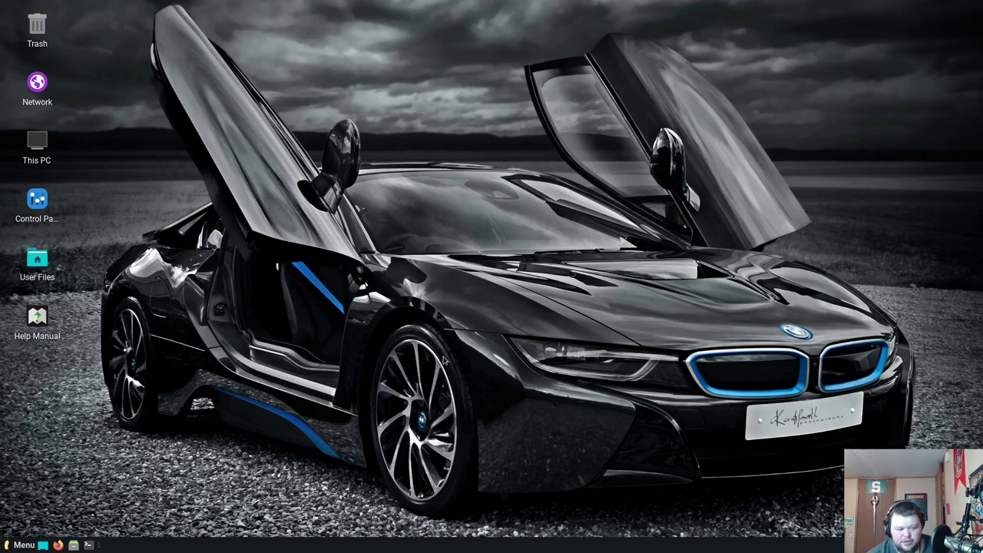
Drag the Whisker Menu corner to make it taller and wider, then scroll through its Settings category
{"action": "left_click", "coordinate": [28, 544]}
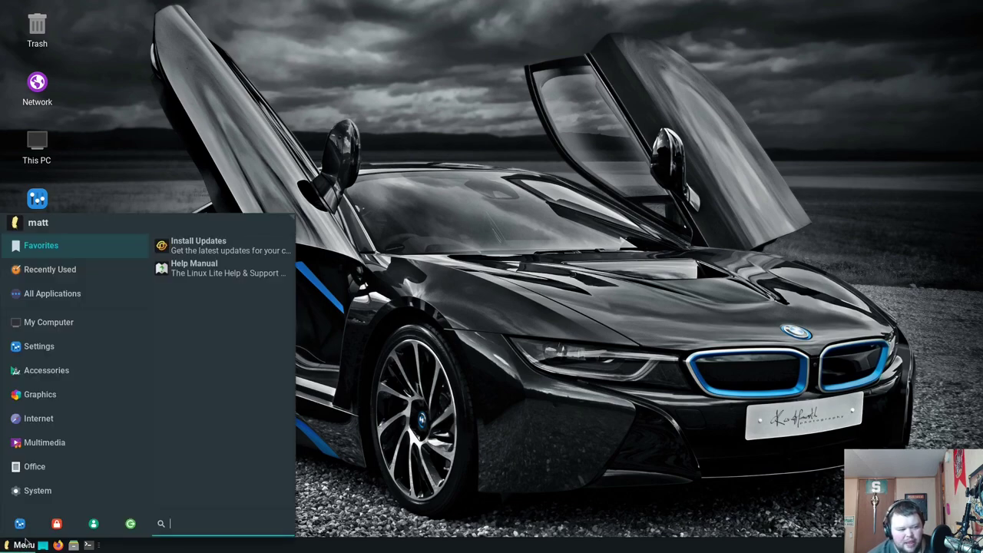
{"action": "left_click", "coordinate": [64, 294]}
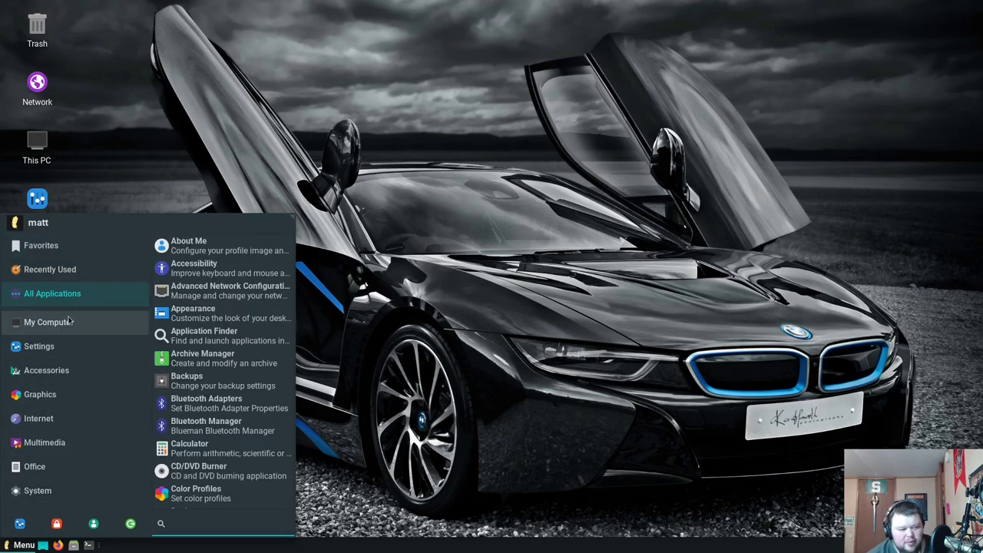
{"action": "left_click", "coordinate": [67, 323]}
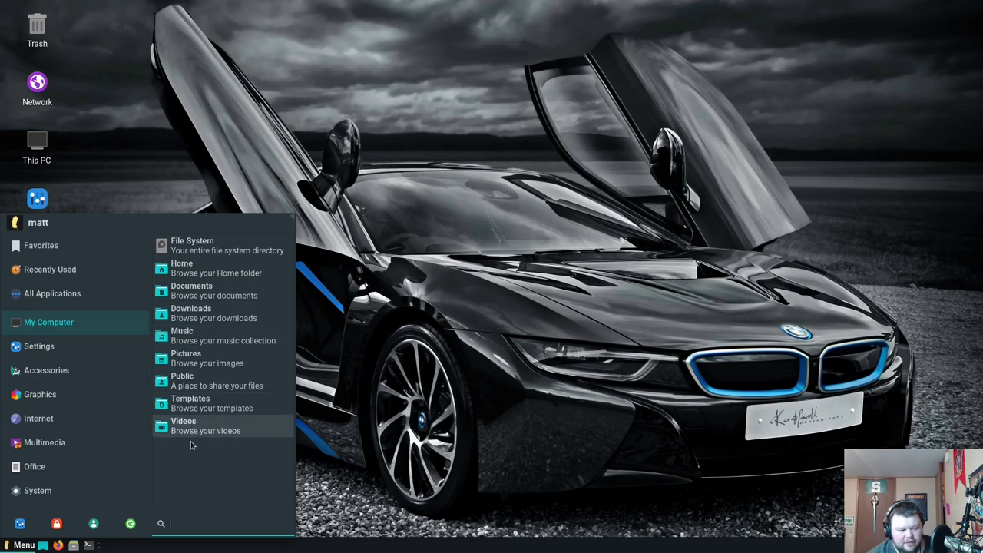
{"action": "left_click", "coordinate": [48, 348]}
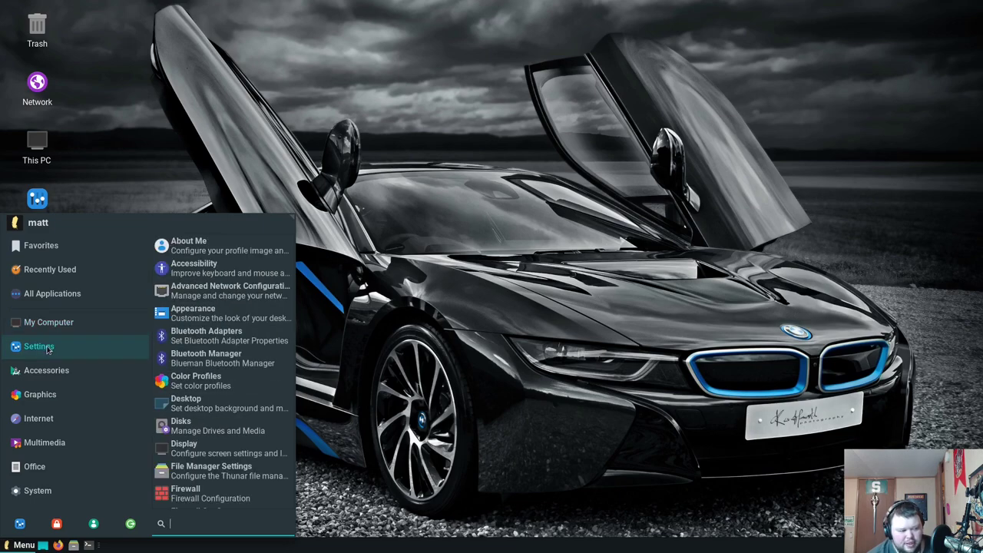
{"action": "left_click", "coordinate": [54, 324]}
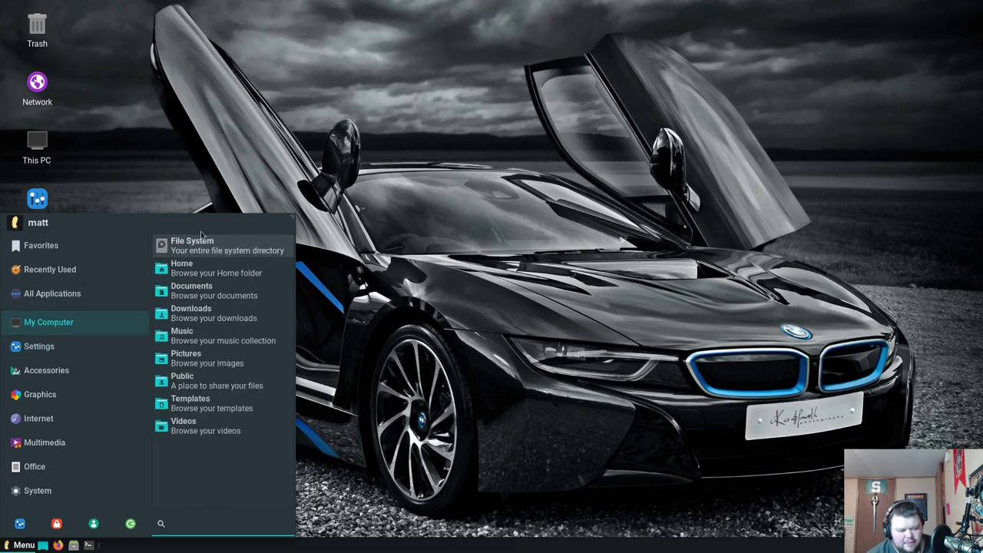
{"action": "left_click_drag", "start_coordinate": [290, 219], "coordinate": [336, 150]}
{"action": "left_click", "coordinate": [19, 281]}
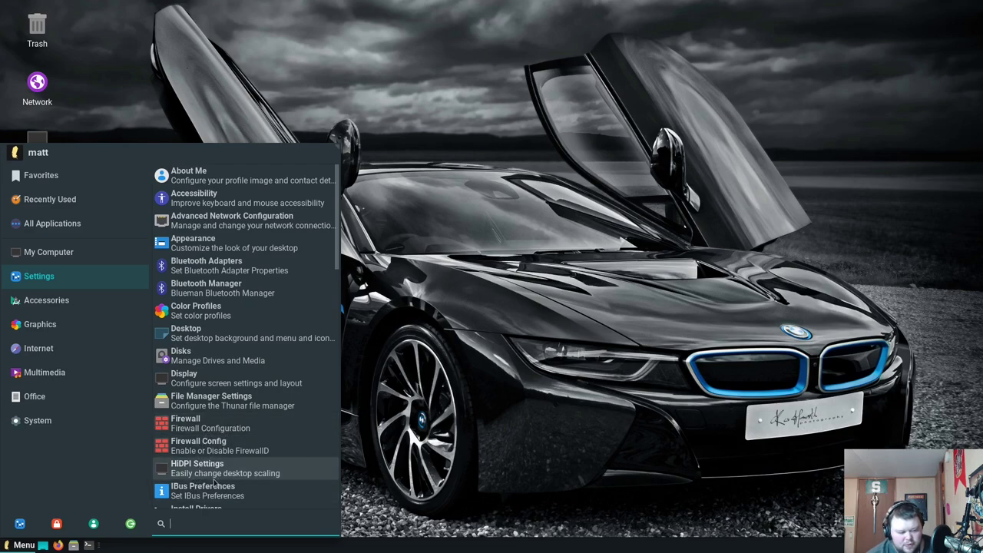
{"action": "scroll", "coordinate": [210, 445], "scroll_direction": "down", "scroll_amount": 3}
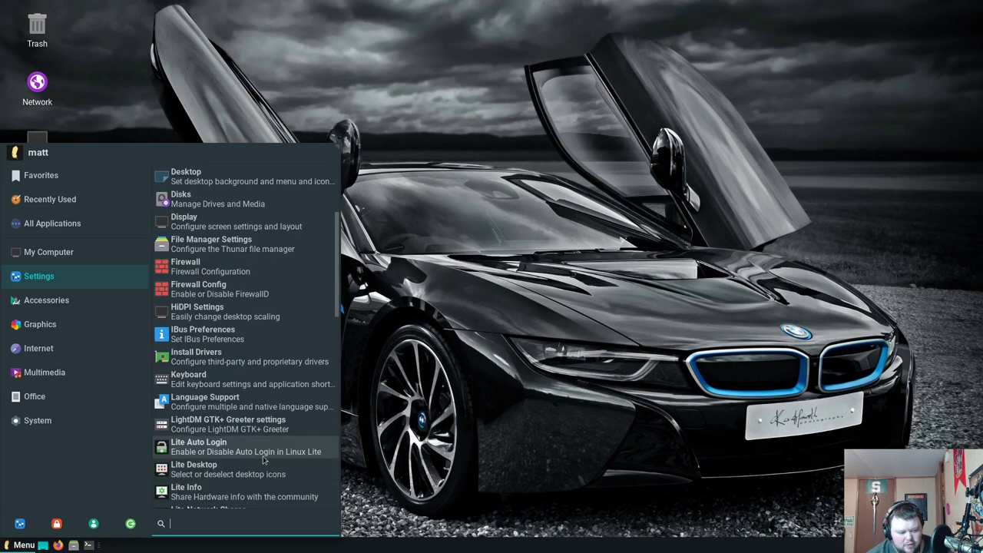
{"action": "scroll", "coordinate": [240, 475], "scroll_direction": "down", "scroll_amount": 2}
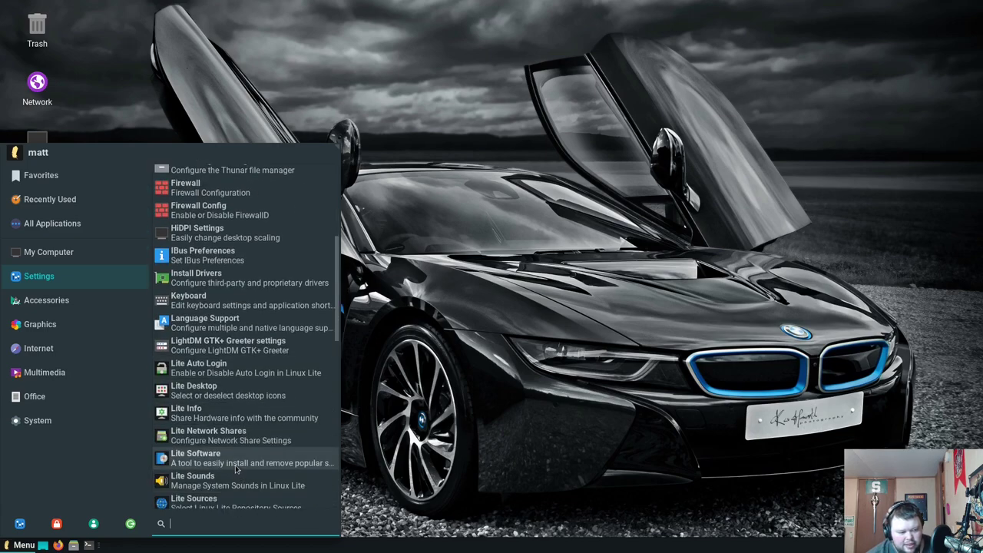
Close the Lite Desktop icon options unchanged, then scroll through the menu's Settings list again
{"action": "left_click", "coordinate": [231, 395]}
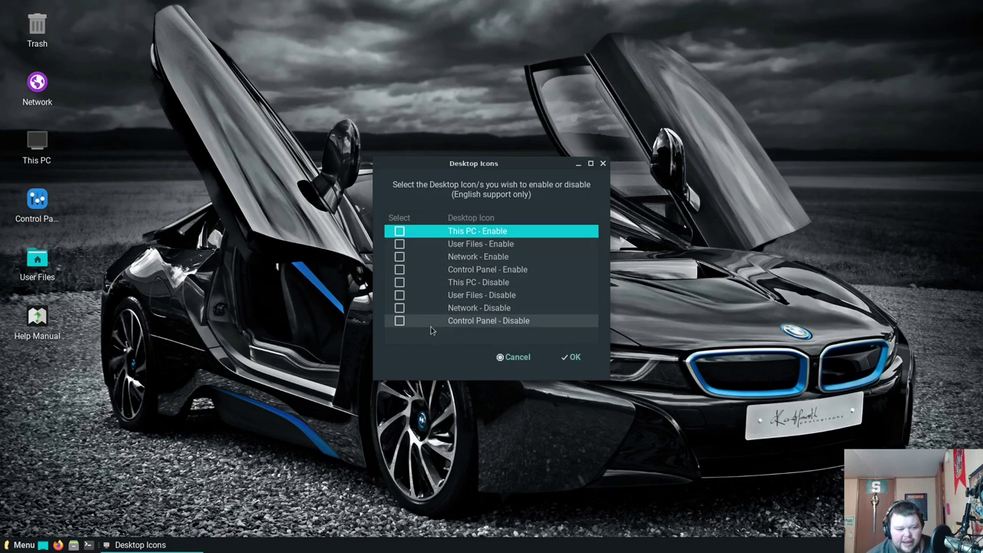
{"action": "left_click", "coordinate": [574, 357]}
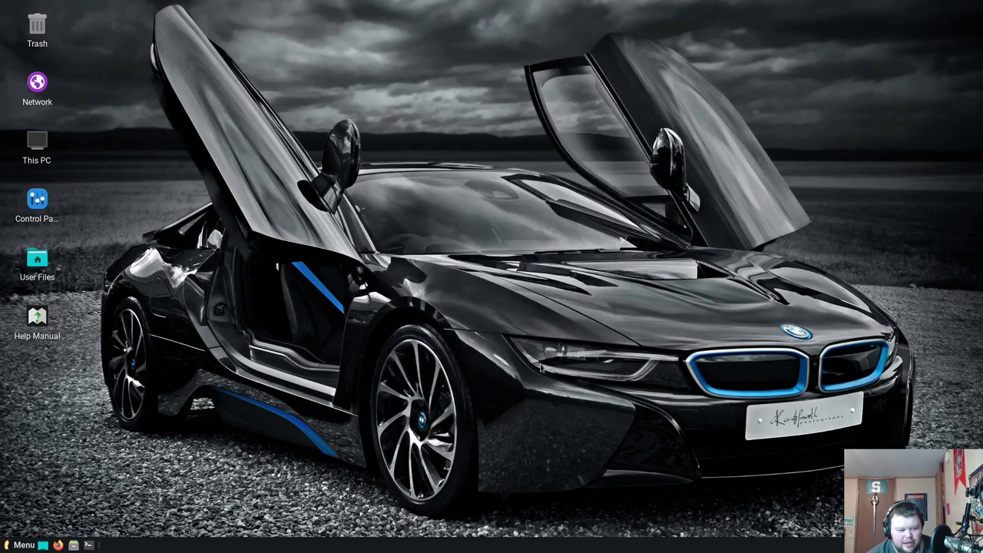
{"action": "left_click", "coordinate": [19, 544]}
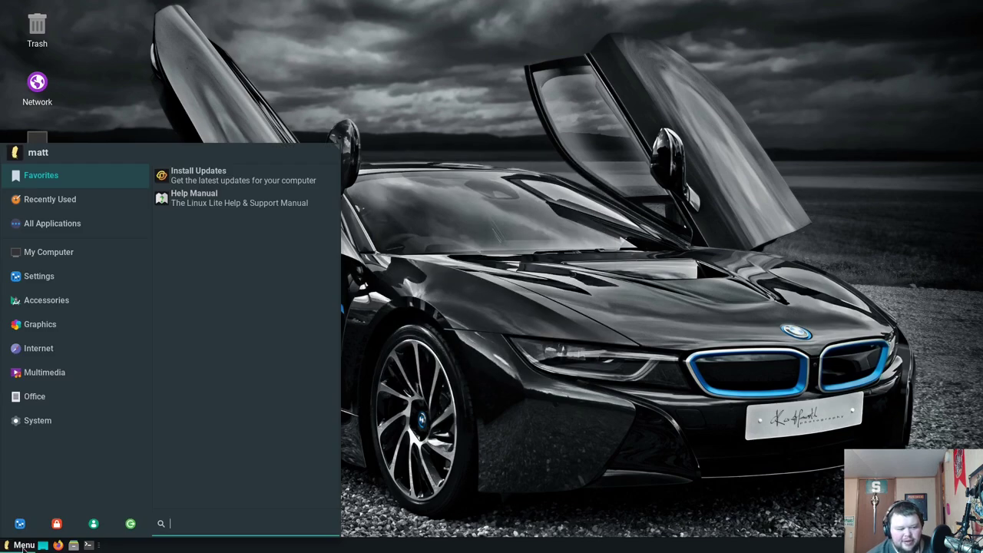
{"action": "left_click", "coordinate": [40, 299]}
{"action": "left_click", "coordinate": [38, 275]}
{"action": "scroll", "coordinate": [245, 399], "scroll_direction": "down", "scroll_amount": 2}
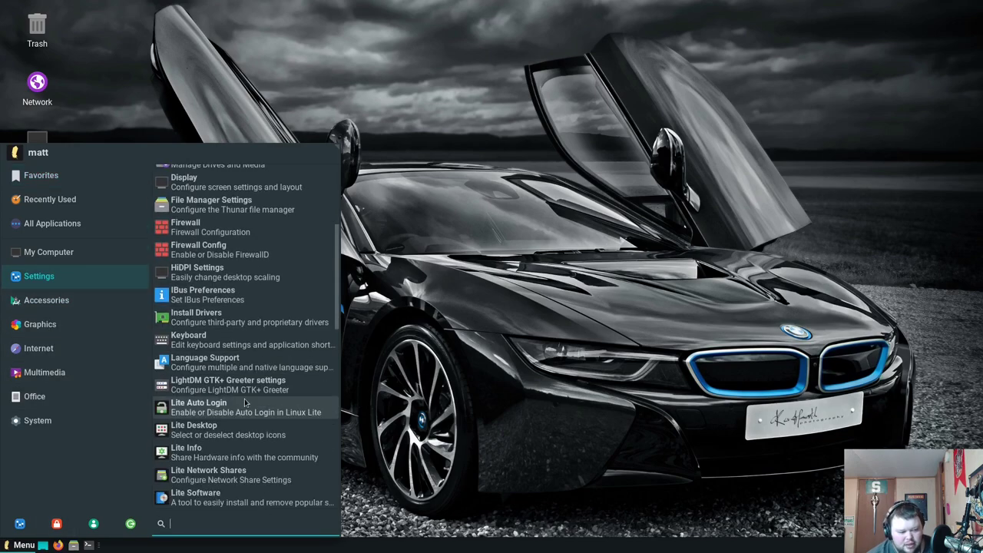
{"action": "scroll", "coordinate": [244, 398], "scroll_direction": "down", "scroll_amount": 3}
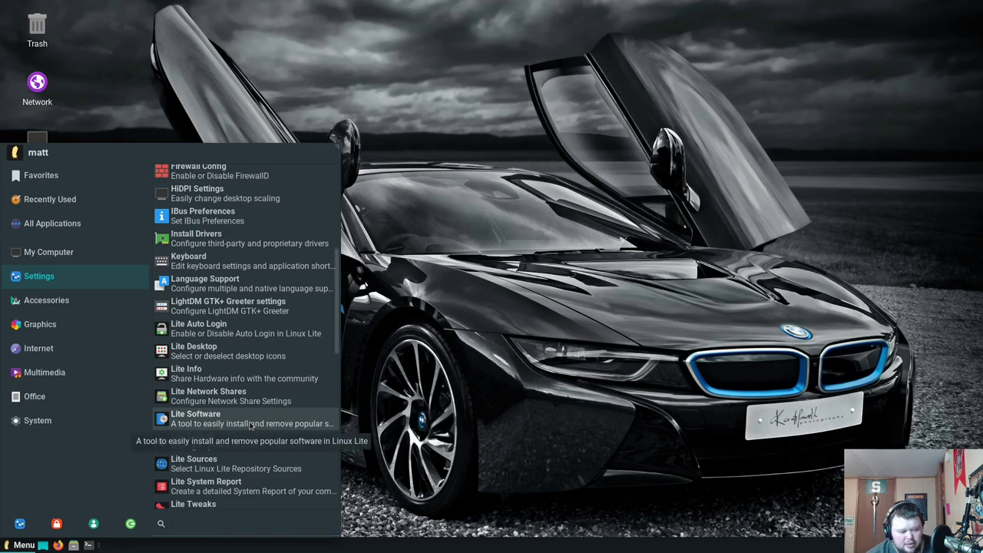
Launch Lite Software with the admin password, update sources, and list installable apps like Audacity and Calibre
{"action": "left_click", "coordinate": [250, 426]}
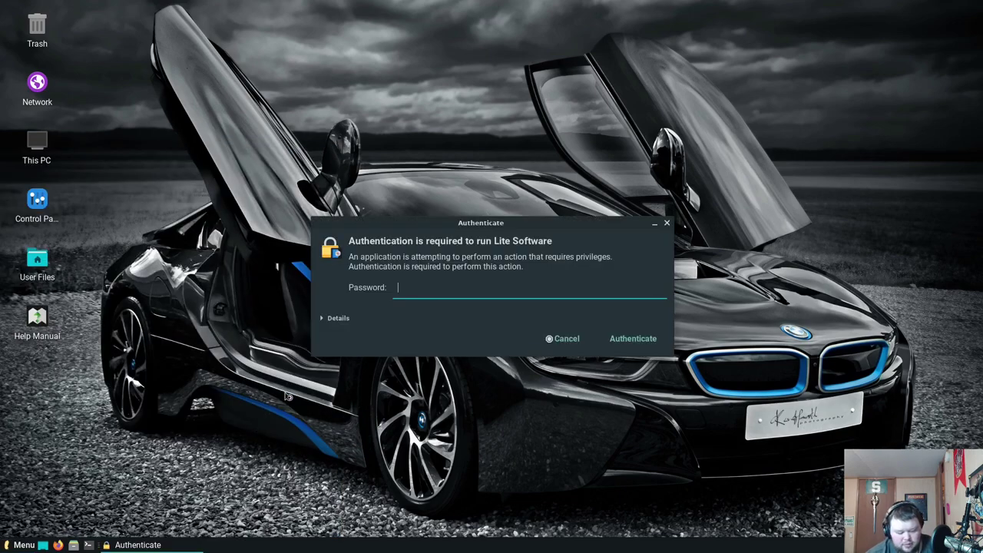
{"action": "type", "text": "***"}
{"action": "key", "text": "Return"}
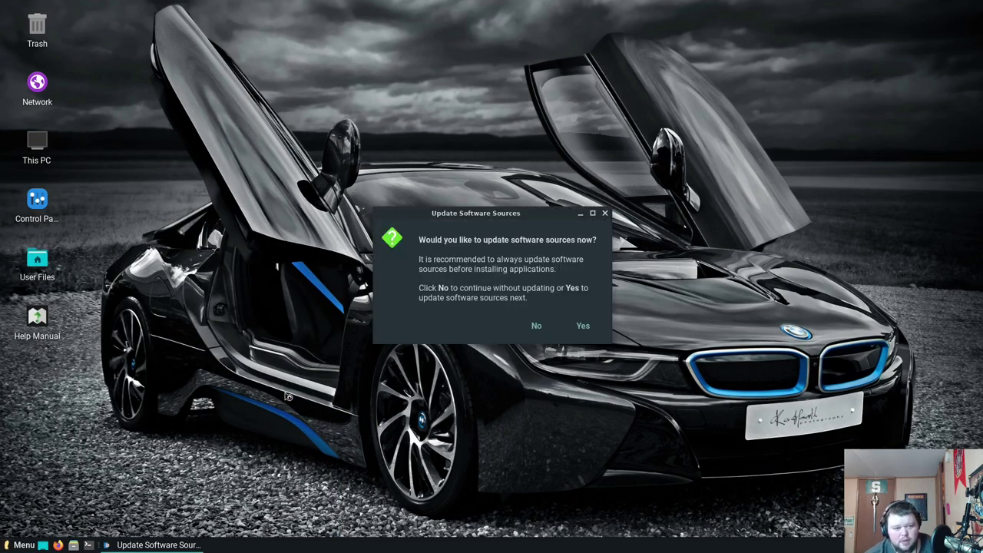
{"action": "left_click", "coordinate": [582, 325]}
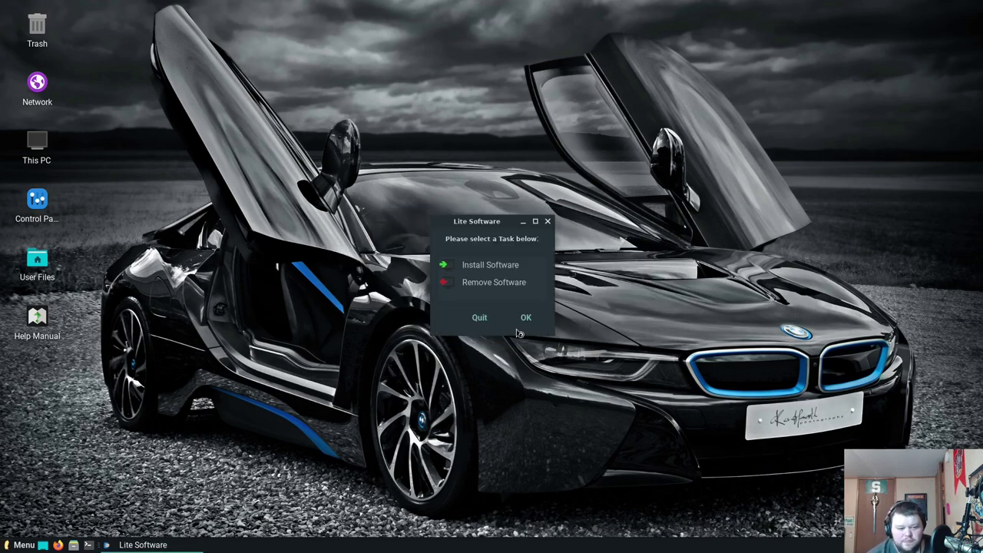
{"action": "left_click", "coordinate": [502, 269]}
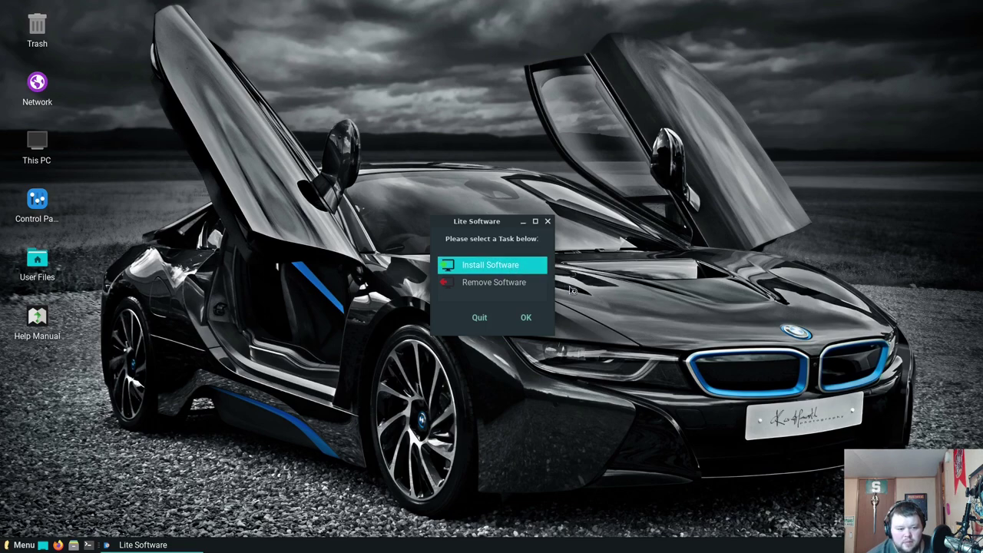
{"action": "left_click", "coordinate": [528, 318]}
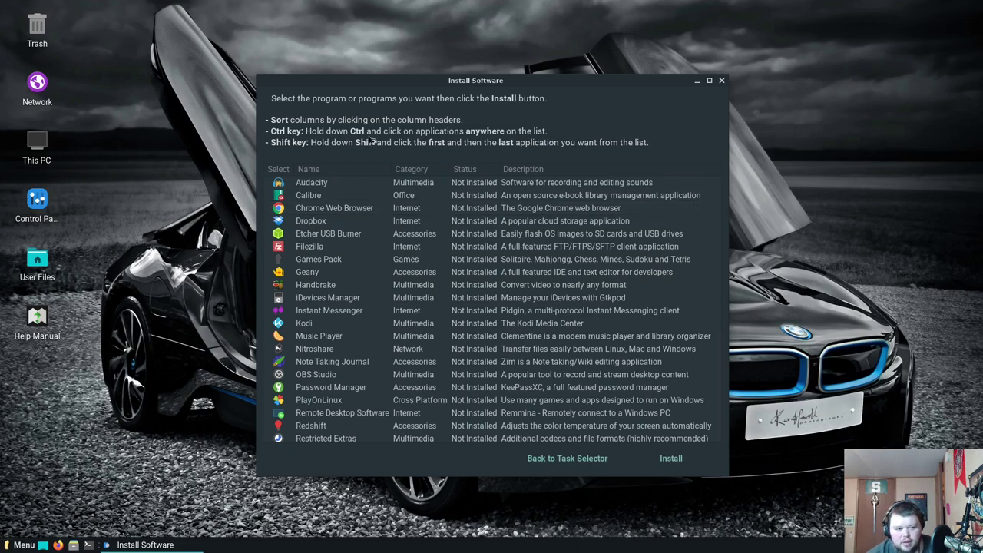
{"action": "left_click", "coordinate": [343, 184]}
{"action": "left_click", "coordinate": [338, 195], "text": "ctrl"}
{"action": "left_click", "coordinate": [338, 208], "text": "ctrl"}
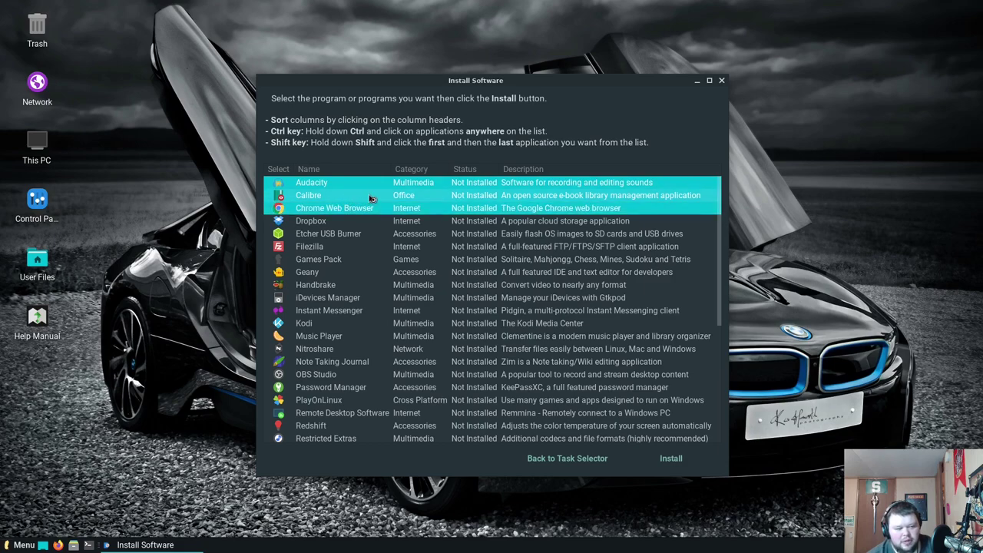
{"action": "left_click", "coordinate": [359, 208]}
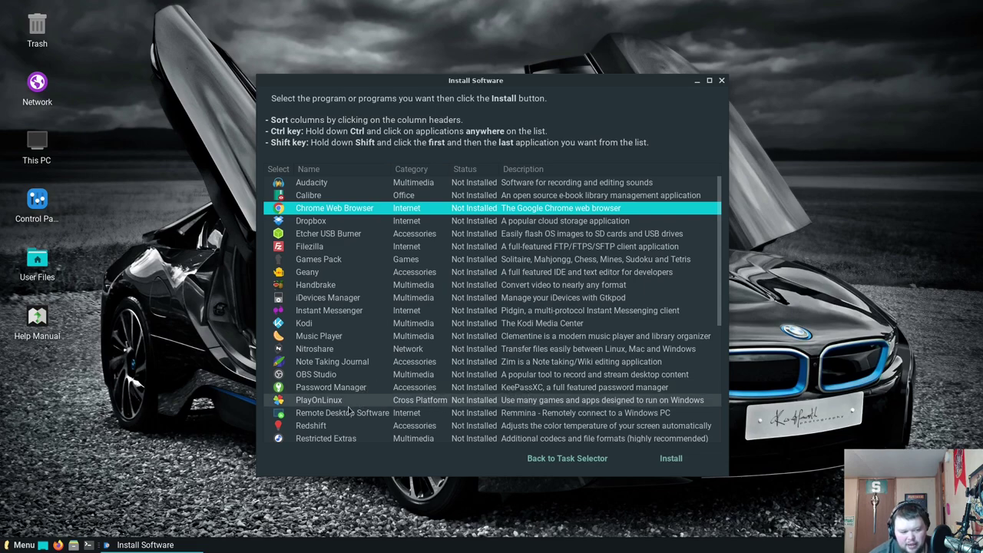
{"action": "scroll", "coordinate": [362, 419], "scroll_direction": "down", "scroll_amount": 2}
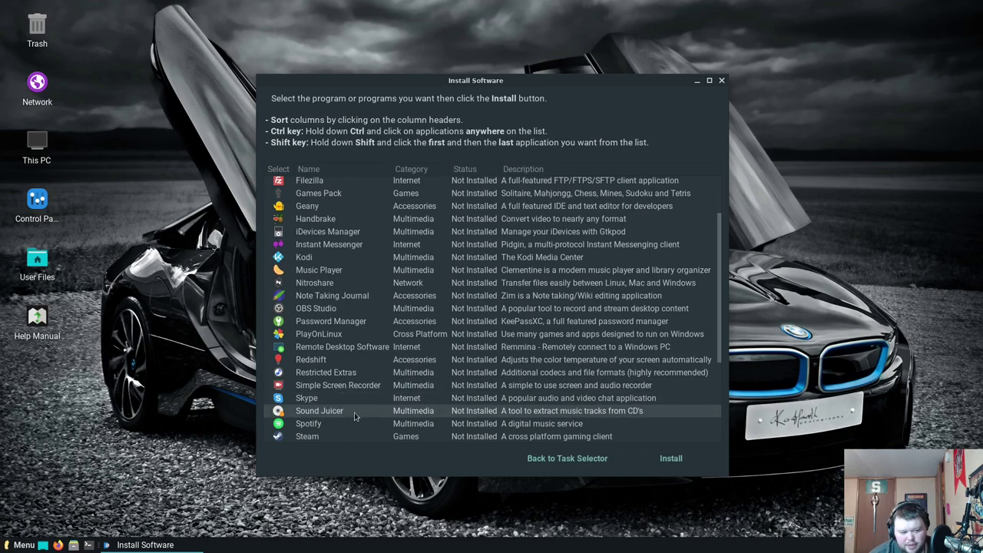
{"action": "scroll", "coordinate": [356, 417], "scroll_direction": "down", "scroll_amount": 1}
{"action": "scroll", "coordinate": [349, 422], "scroll_direction": "down", "scroll_amount": 3}
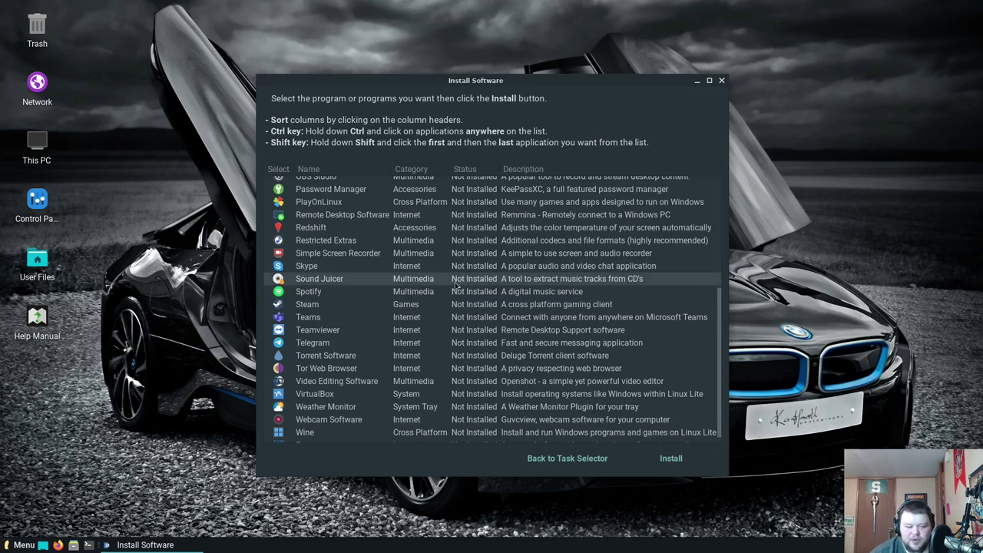
{"action": "scroll", "coordinate": [415, 322], "scroll_direction": "down", "scroll_amount": 1}
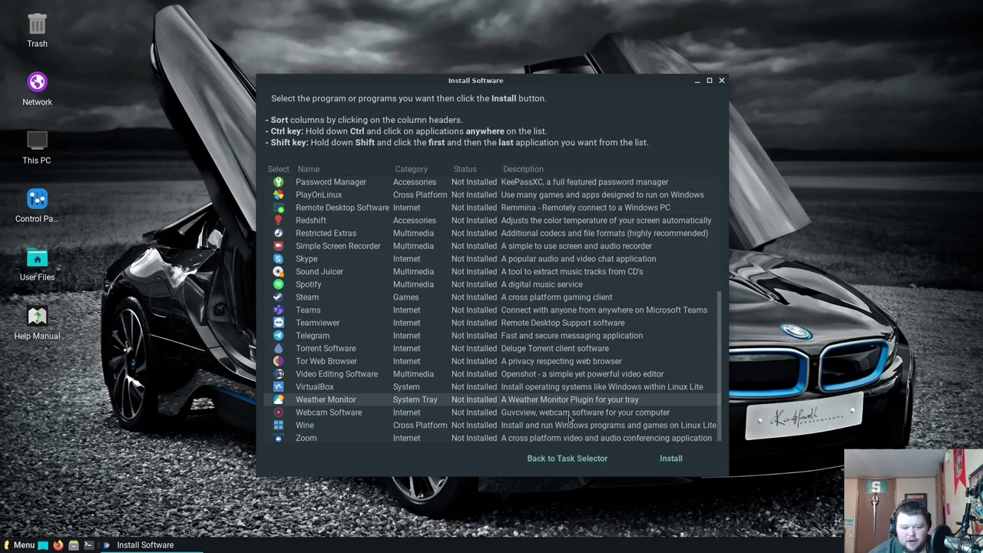
Confirm the Remove Software list is empty, then quit Lite Software
{"action": "left_click", "coordinate": [568, 460]}
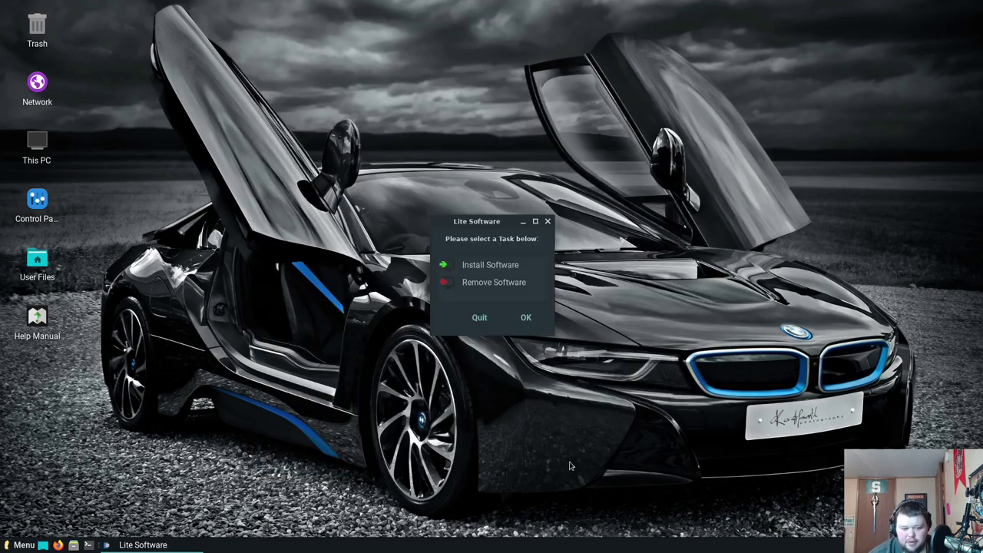
{"action": "left_click", "coordinate": [491, 282]}
{"action": "left_click", "coordinate": [526, 317]}
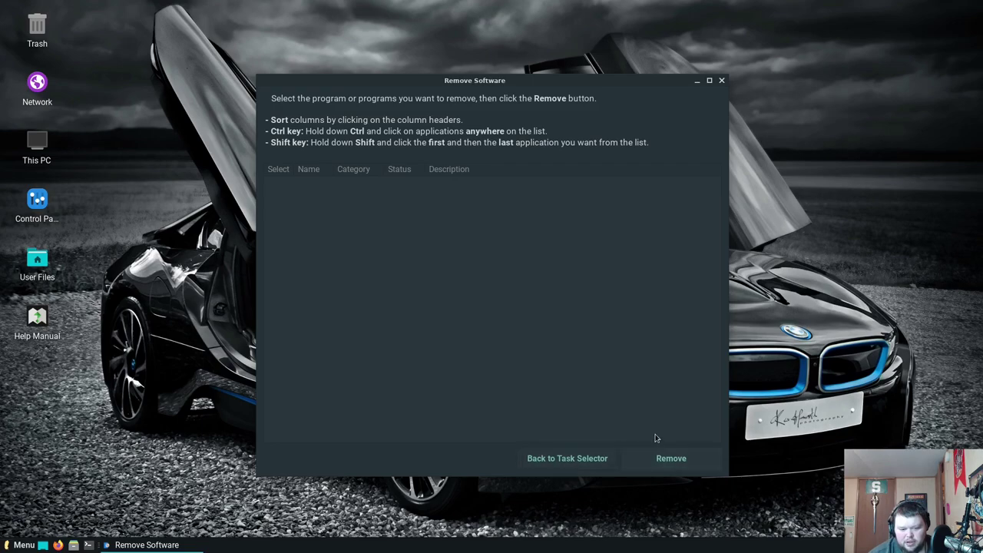
{"action": "left_click", "coordinate": [721, 81]}
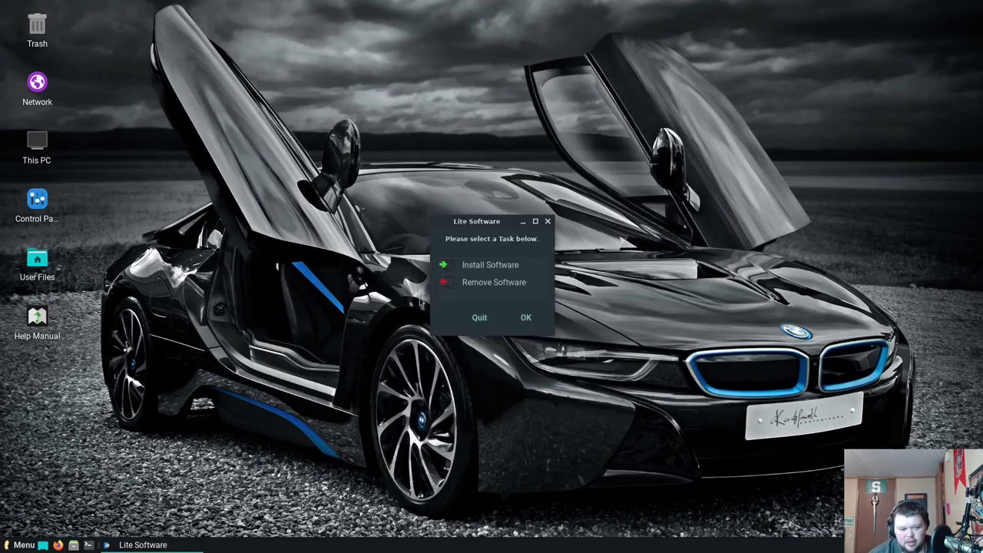
{"action": "left_click", "coordinate": [487, 321]}
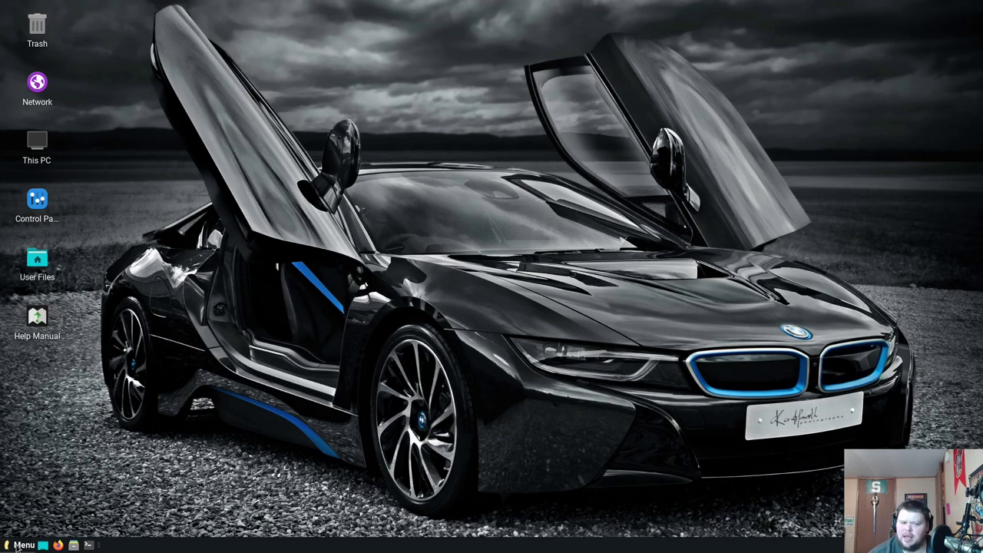
Open Backups from Accessories, confirm version 40.7 in About Backups, close it, and reopen Accessories
{"action": "left_click", "coordinate": [20, 544]}
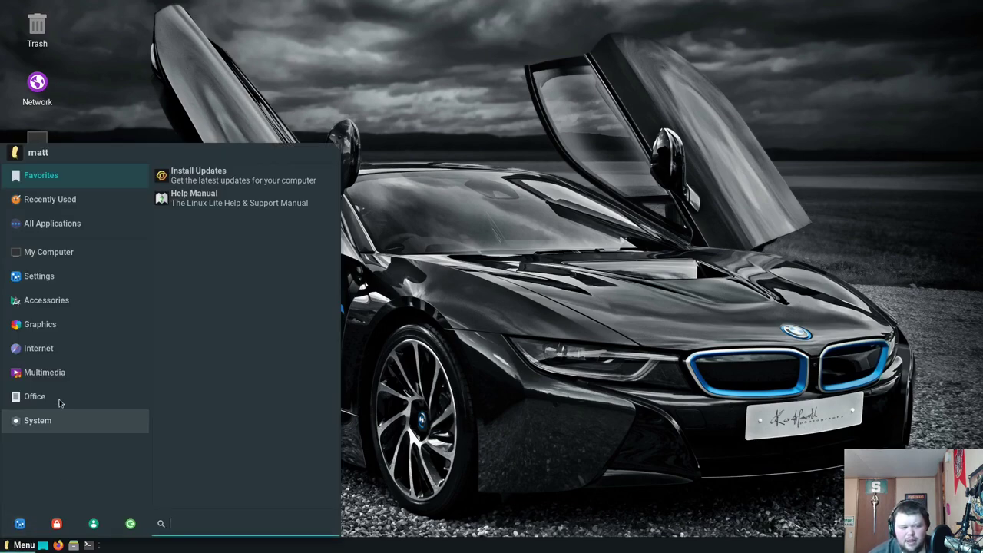
{"action": "left_click", "coordinate": [37, 300]}
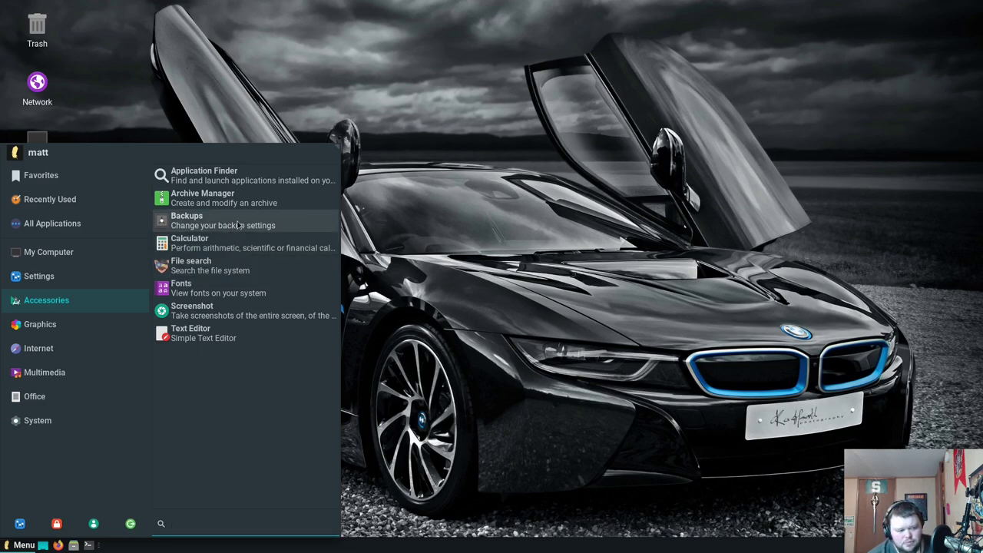
{"action": "left_click", "coordinate": [238, 223]}
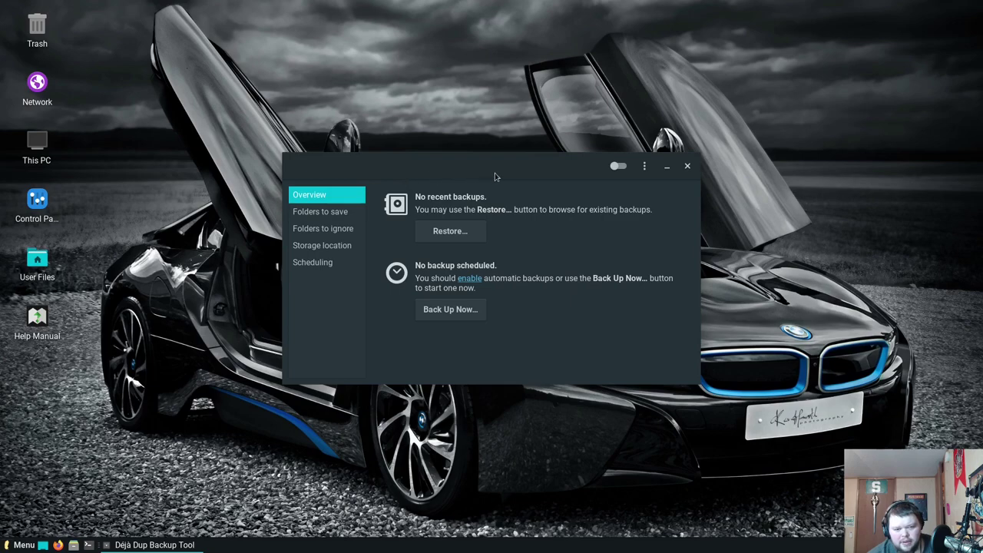
{"action": "left_click", "coordinate": [644, 168]}
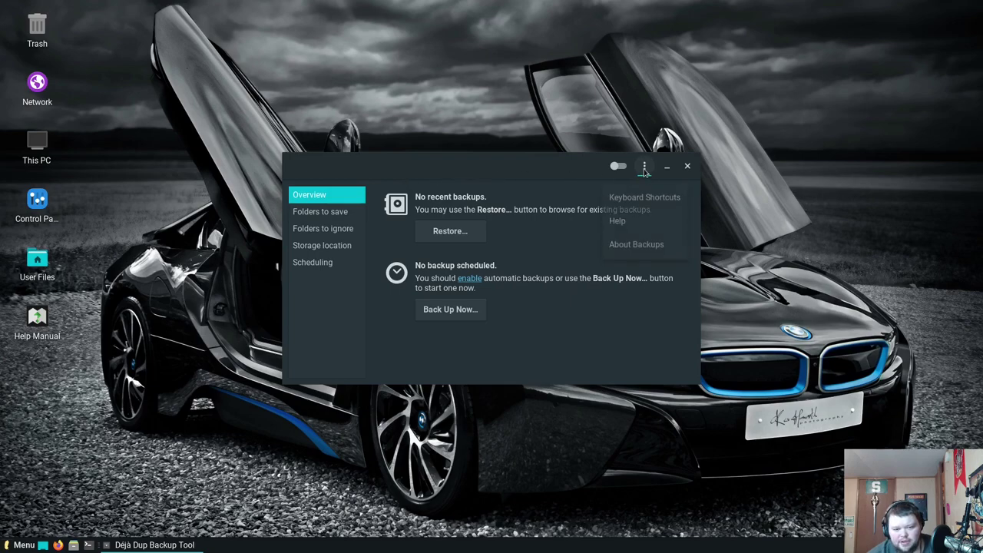
{"action": "left_click", "coordinate": [636, 244]}
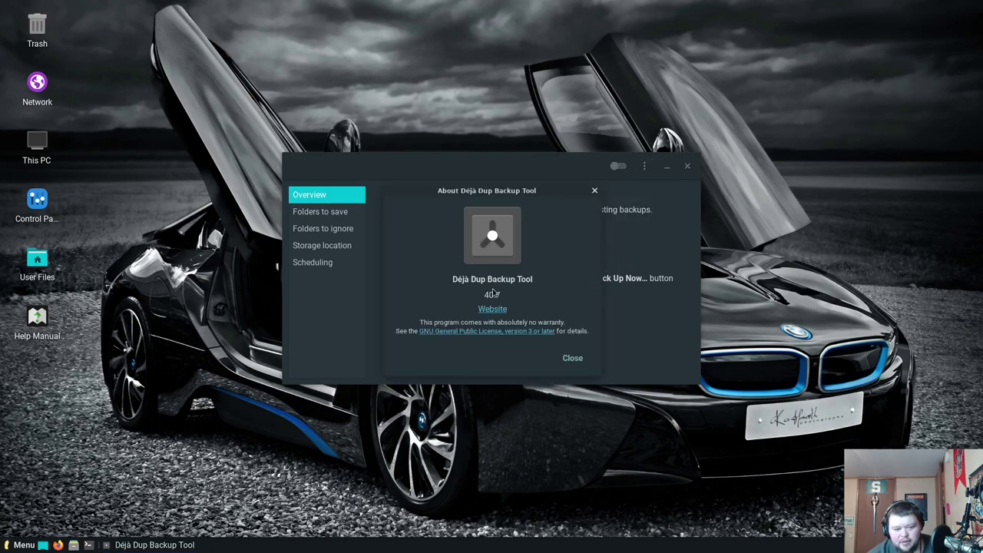
{"action": "left_click", "coordinate": [594, 191]}
{"action": "left_click", "coordinate": [687, 165]}
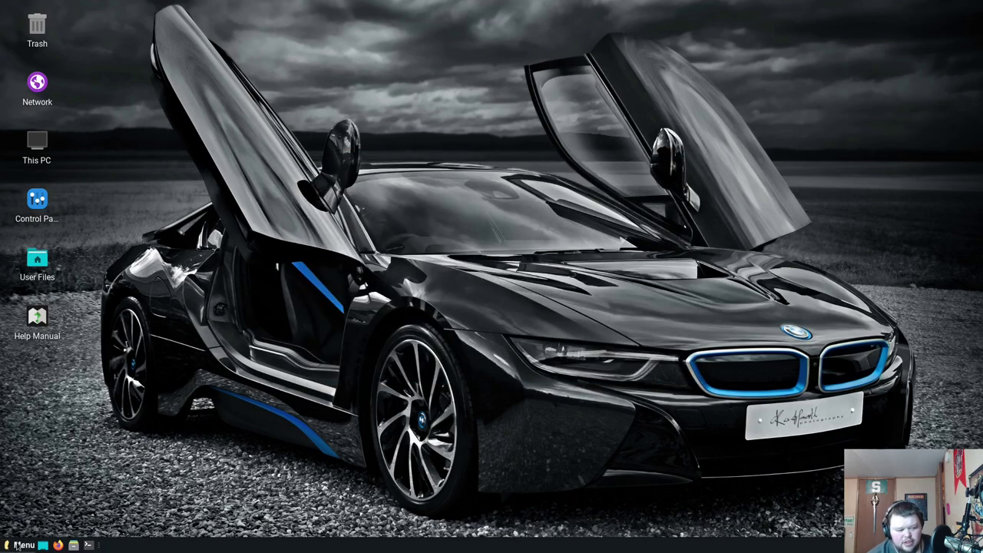
{"action": "left_click", "coordinate": [23, 544]}
{"action": "left_click", "coordinate": [62, 300]}
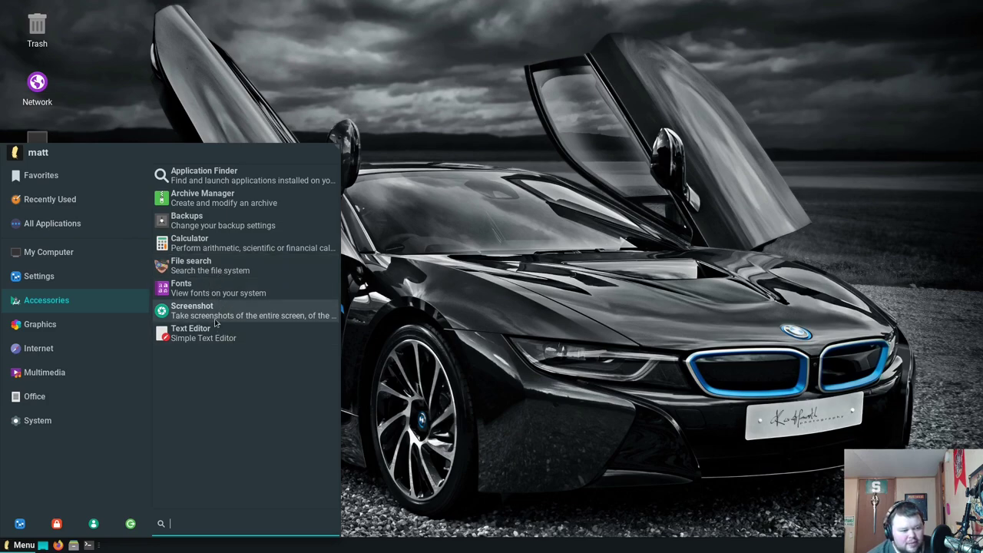
Cancel Screenshot, launch Photo Manager, dismiss its Welcome message, close Shotwell, and reopen the menu
{"action": "left_click", "coordinate": [215, 316]}
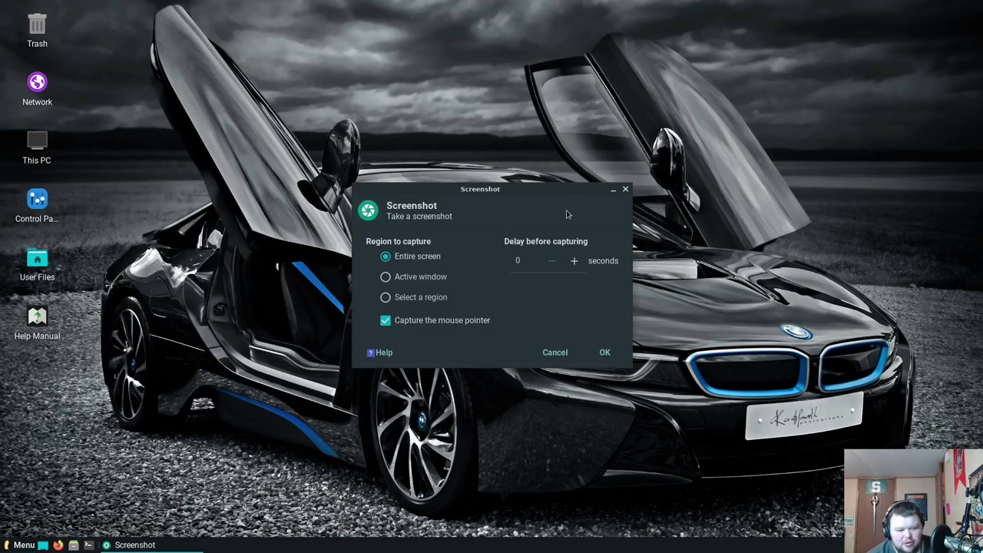
{"action": "left_click", "coordinate": [625, 189]}
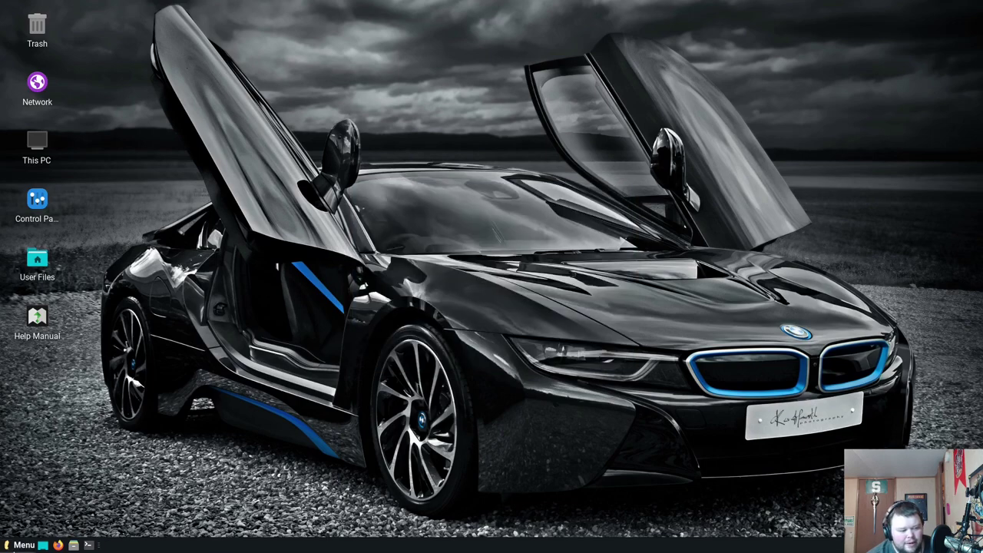
{"action": "left_click", "coordinate": [24, 545]}
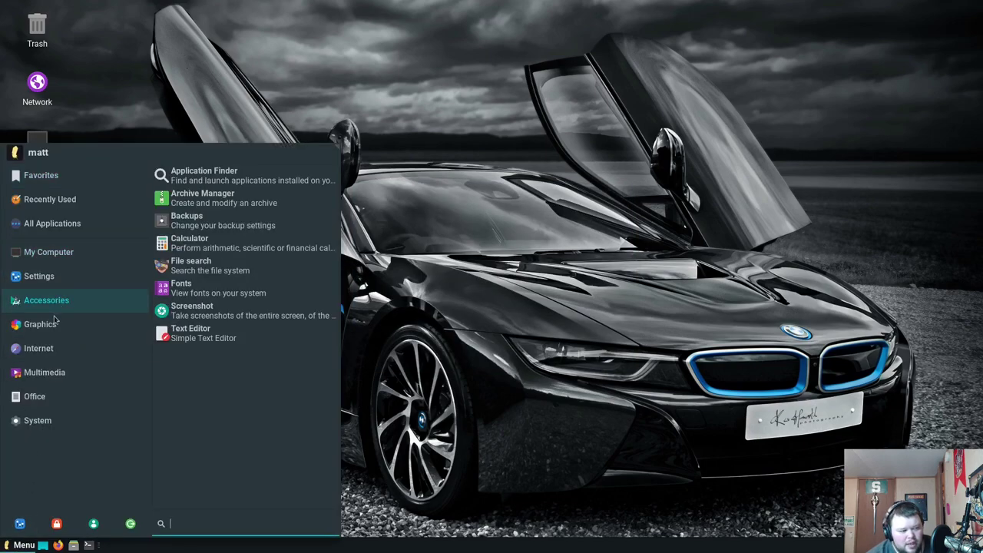
{"action": "mouse_move", "coordinate": [54, 324]}
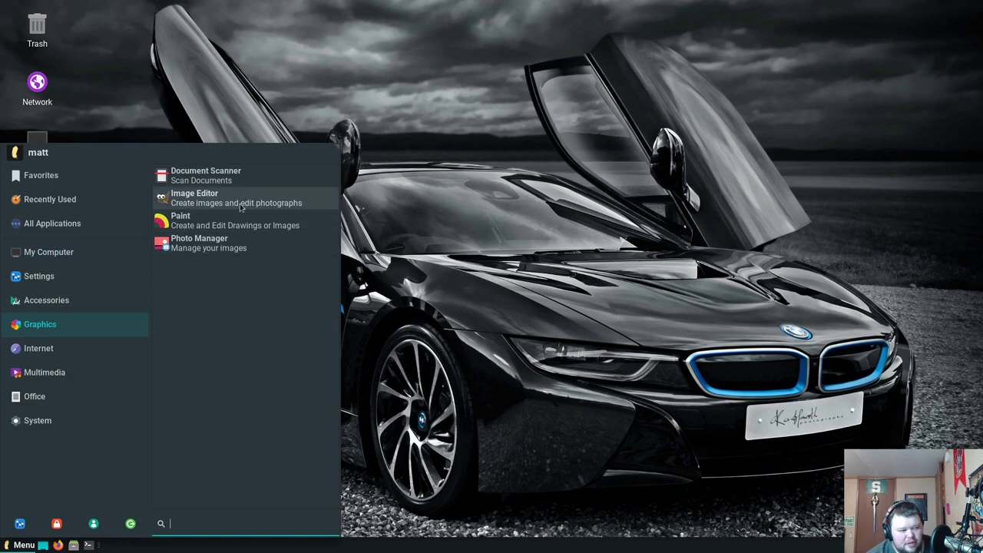
{"action": "left_click", "coordinate": [226, 251]}
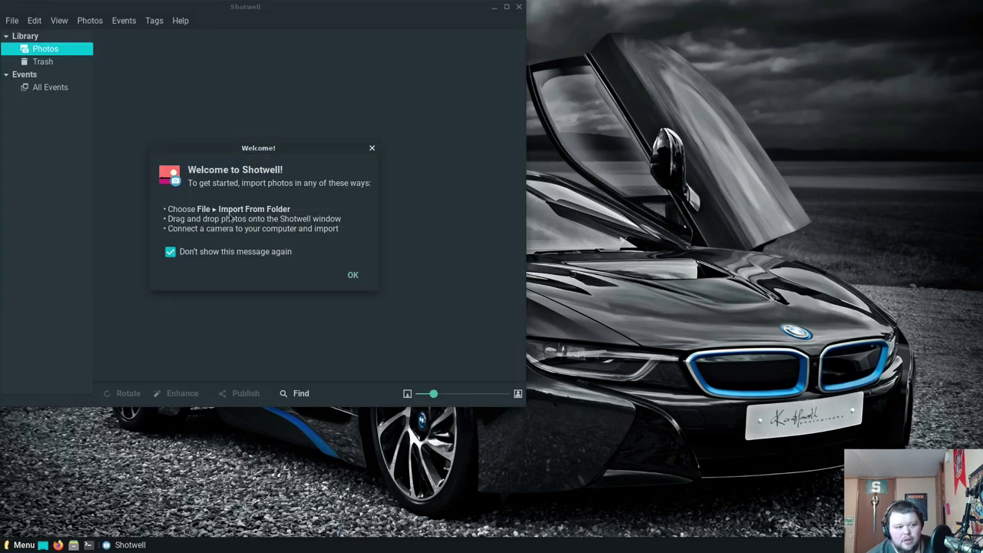
{"action": "left_click", "coordinate": [354, 273]}
{"action": "left_click_drag", "start_coordinate": [406, 10], "coordinate": [555, 42]}
{"action": "left_click", "coordinate": [660, 45]}
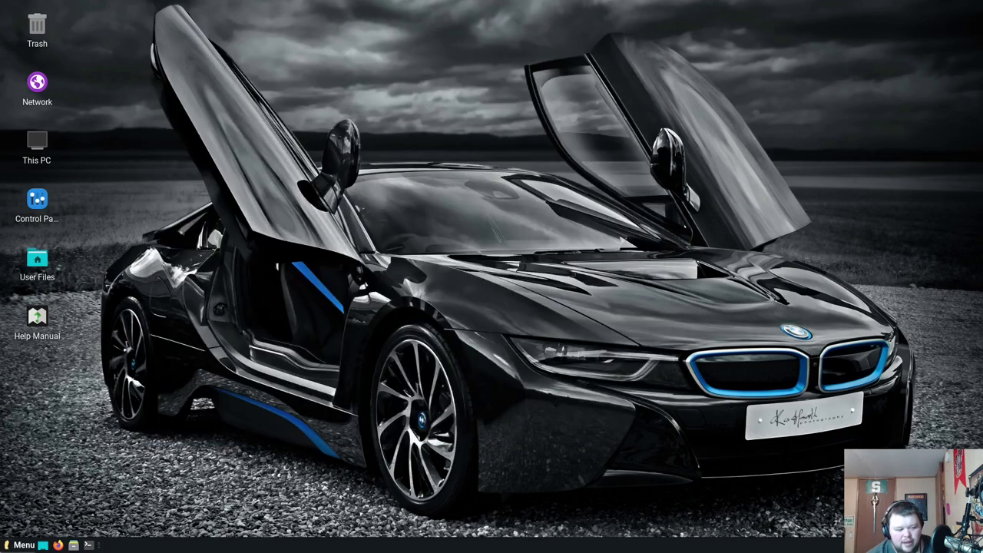
{"action": "left_click", "coordinate": [22, 544]}
Step through Accessories, Graphics and Internet to the Multimedia category listing CD/DVD Burner and Media player
{"action": "left_click", "coordinate": [46, 300]}
{"action": "left_click", "coordinate": [65, 326]}
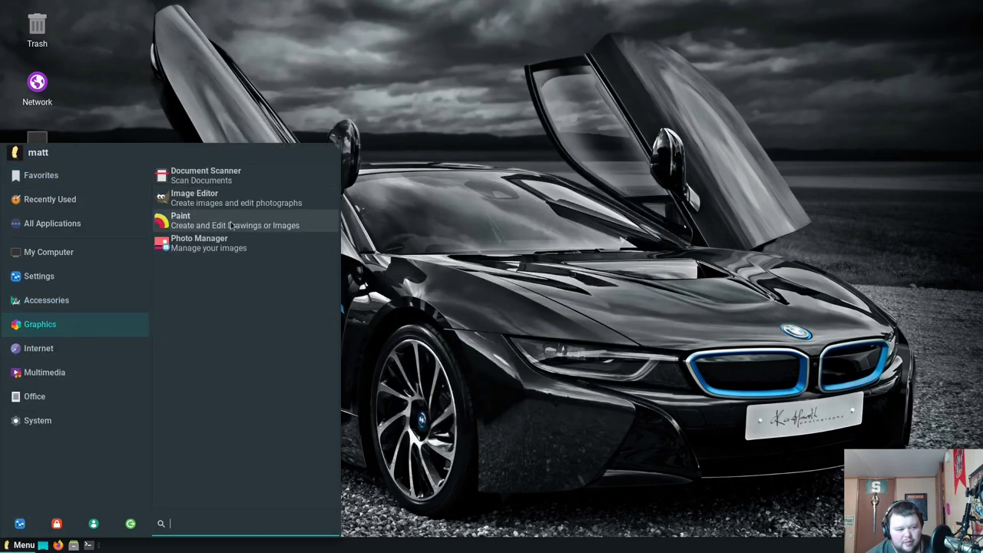
{"action": "left_click", "coordinate": [38, 347]}
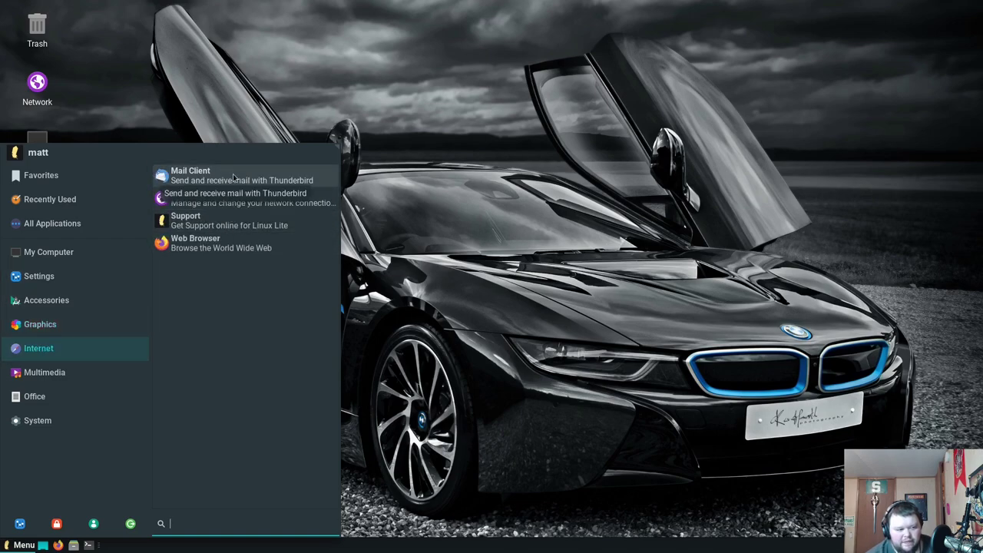
{"action": "left_click", "coordinate": [61, 374]}
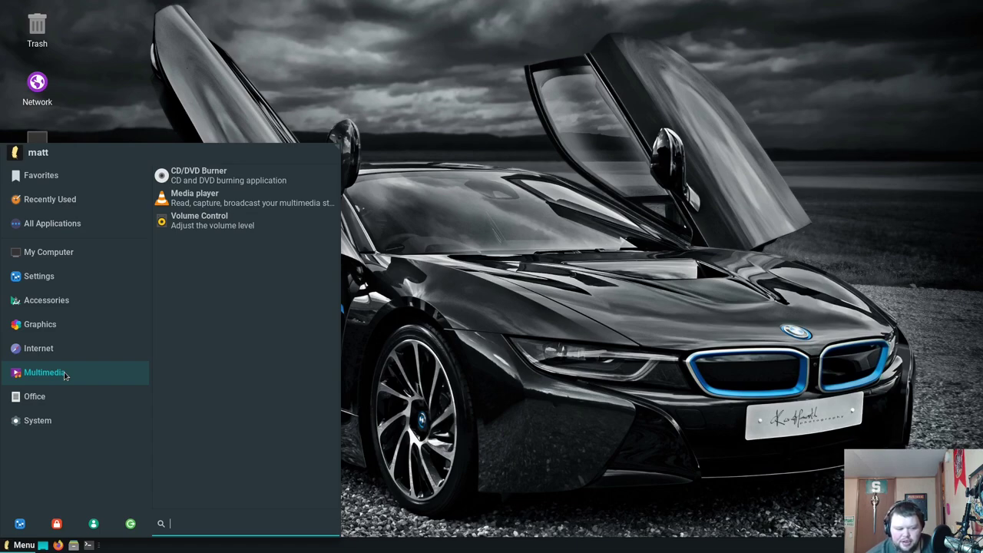
Browse the Office, System, Accessories, Graphics, Internet and Multimedia categories, then close the menu
{"action": "mouse_move", "coordinate": [50, 397]}
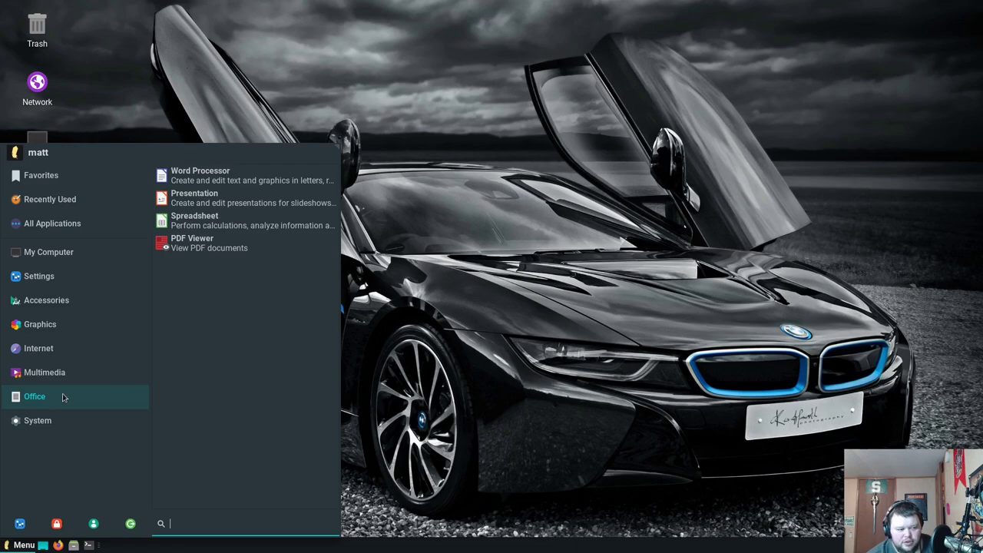
{"action": "mouse_move", "coordinate": [82, 428]}
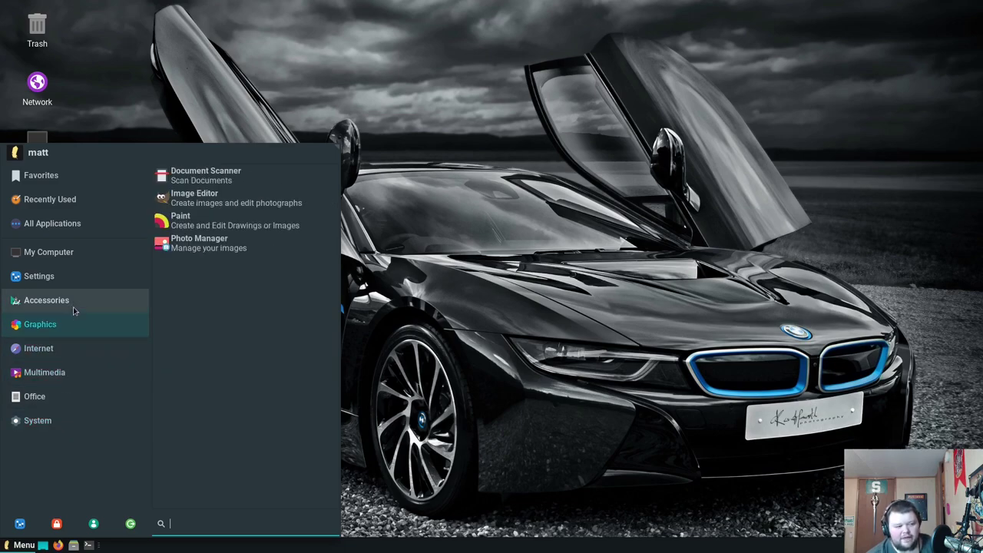
{"action": "mouse_move", "coordinate": [73, 301]}
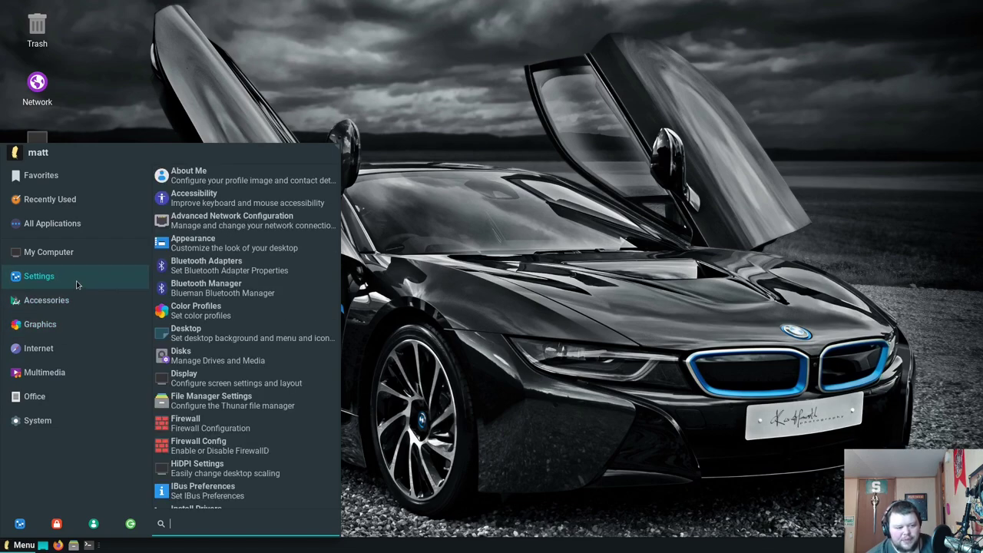
{"action": "mouse_move", "coordinate": [77, 325]}
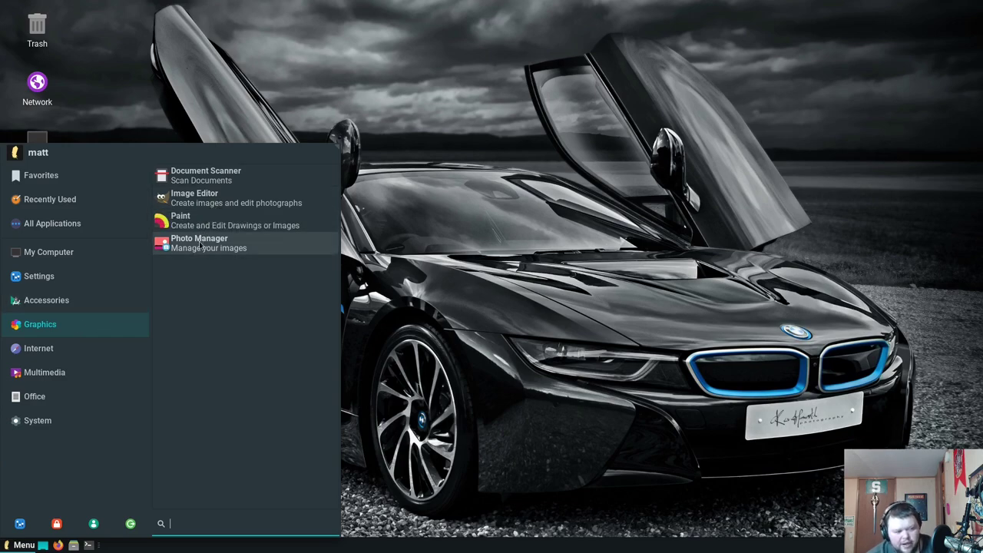
{"action": "mouse_move", "coordinate": [72, 351]}
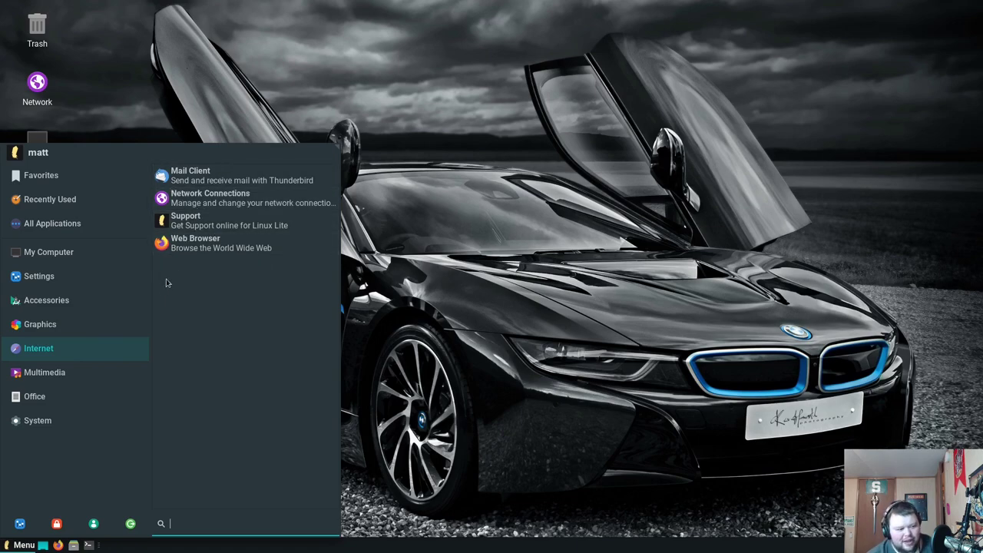
{"action": "mouse_move", "coordinate": [74, 373]}
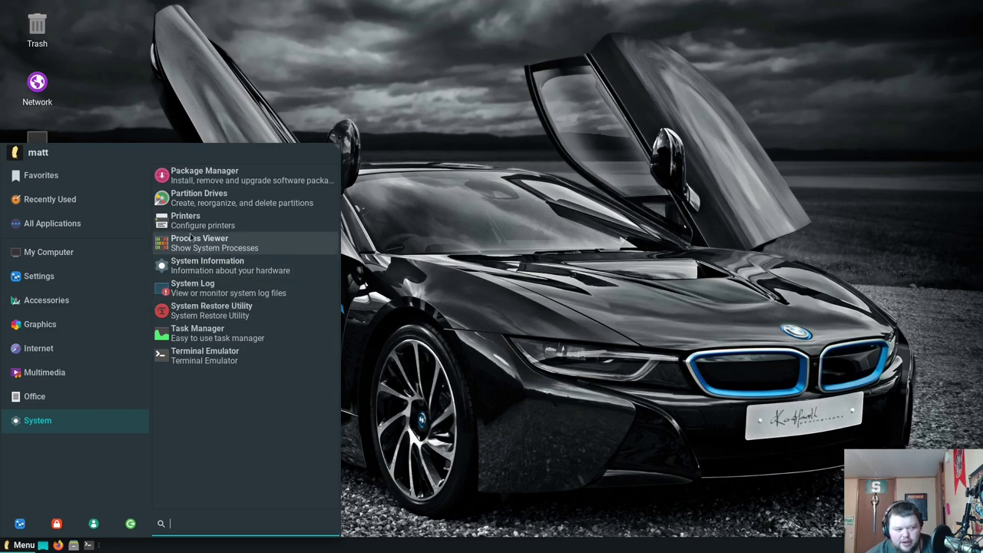
{"action": "left_click", "coordinate": [348, 112]}
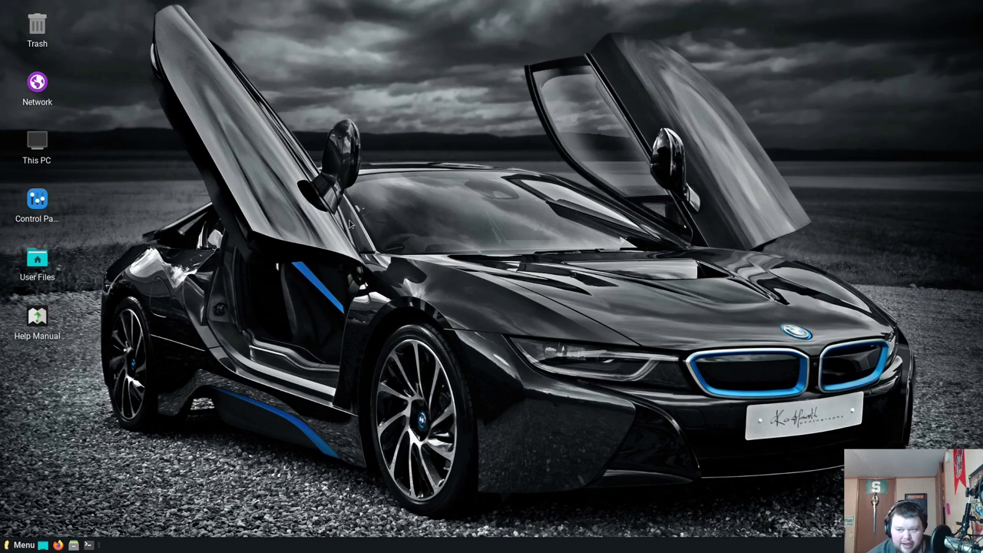
Open Appearance from the Control Panel desktop icon, showing Adapta-Nokto as the current style
{"action": "double_click", "coordinate": [37, 201]}
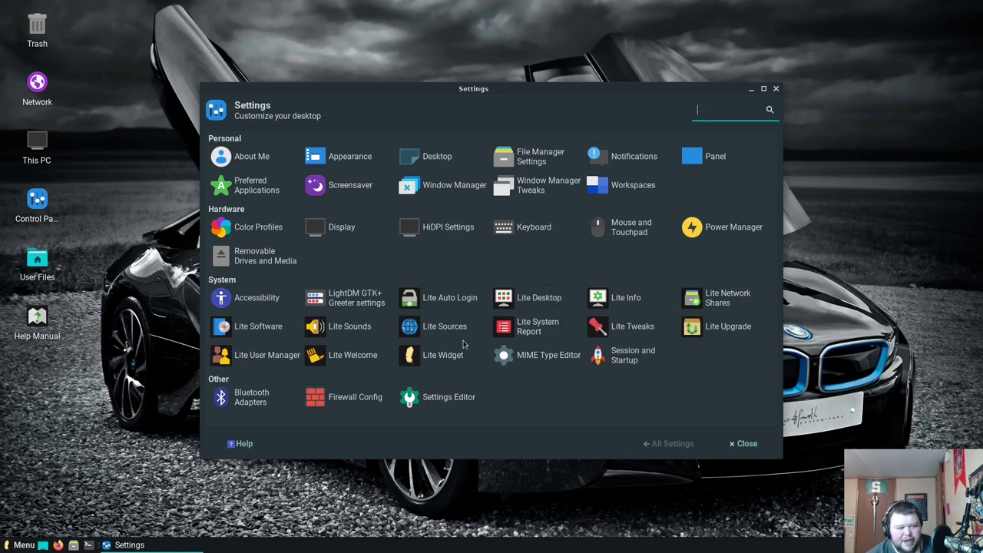
{"action": "left_click", "coordinate": [353, 155]}
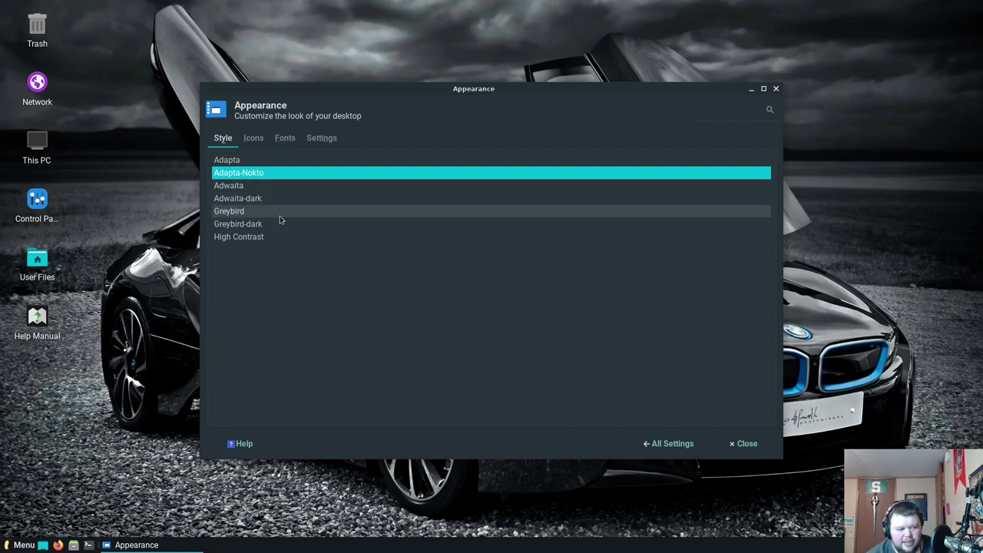
{"action": "left_click", "coordinate": [256, 217]}
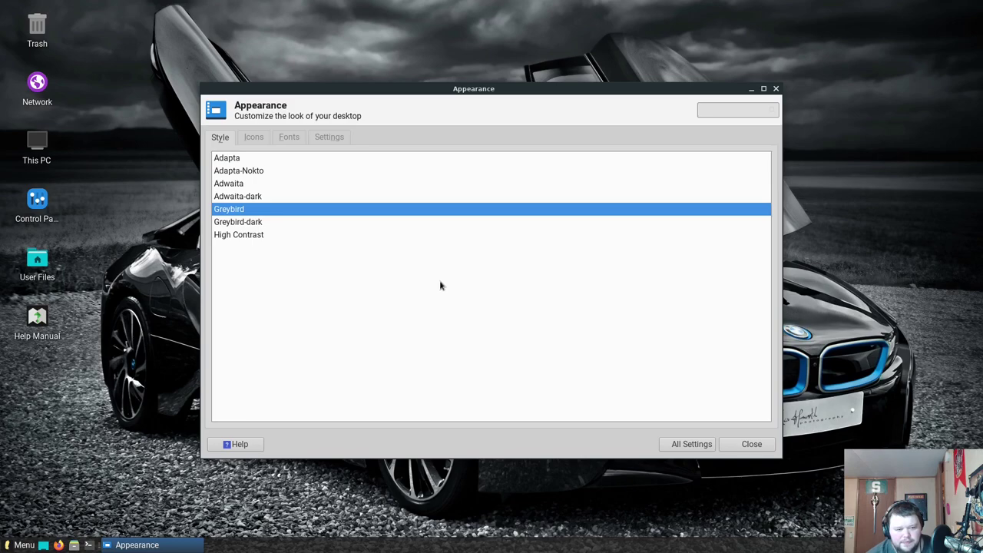
{"action": "left_click", "coordinate": [256, 223]}
{"action": "left_click", "coordinate": [261, 209]}
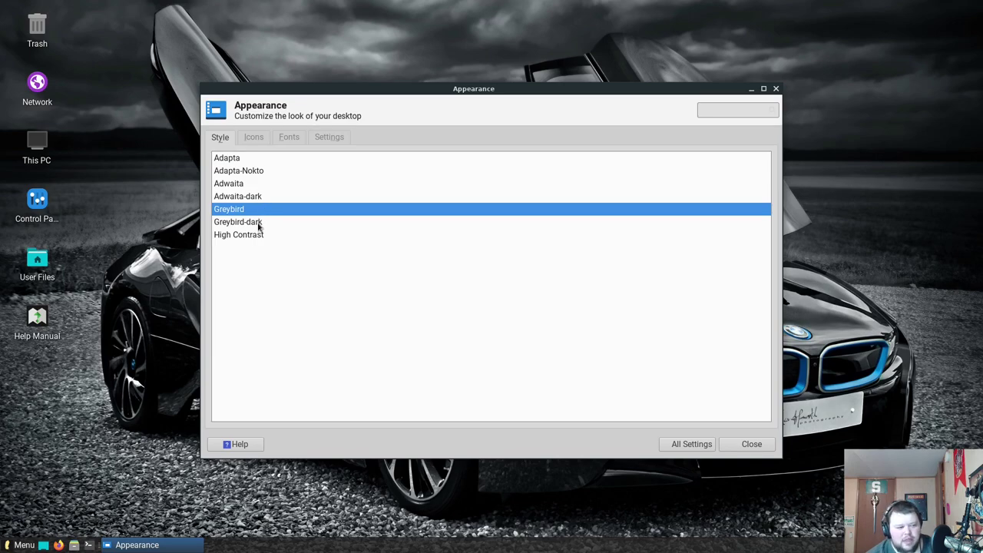
{"action": "left_click", "coordinate": [259, 224]}
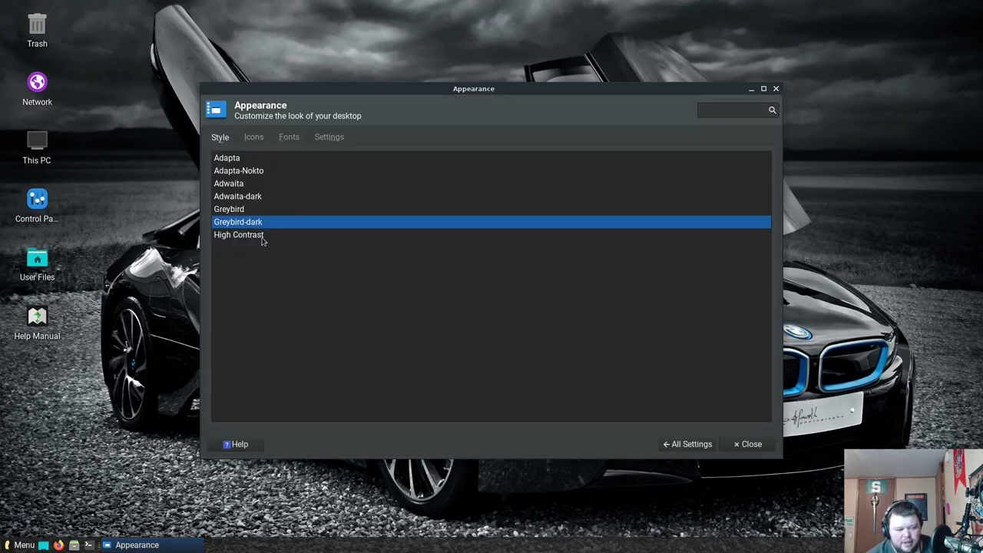
{"action": "left_click", "coordinate": [261, 236]}
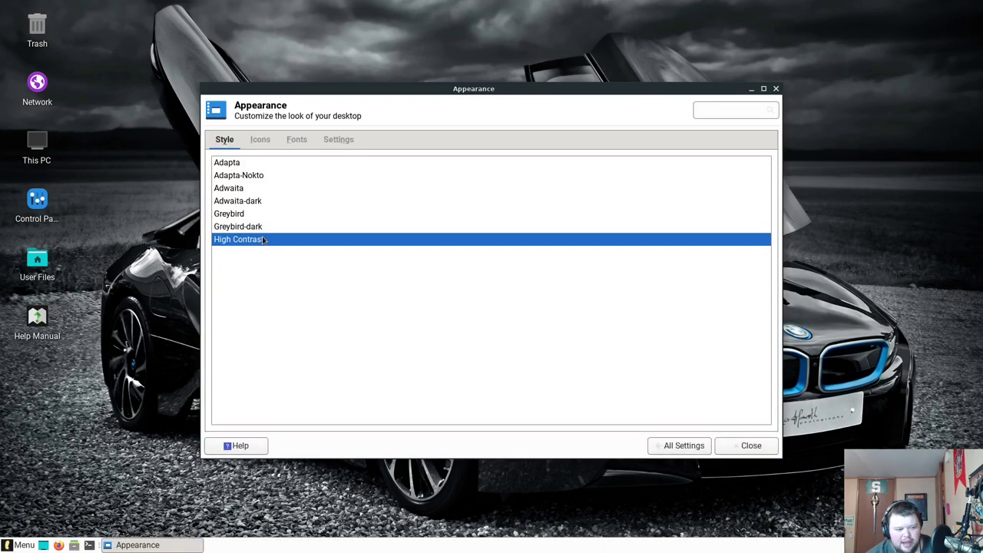
{"action": "left_click", "coordinate": [253, 176]}
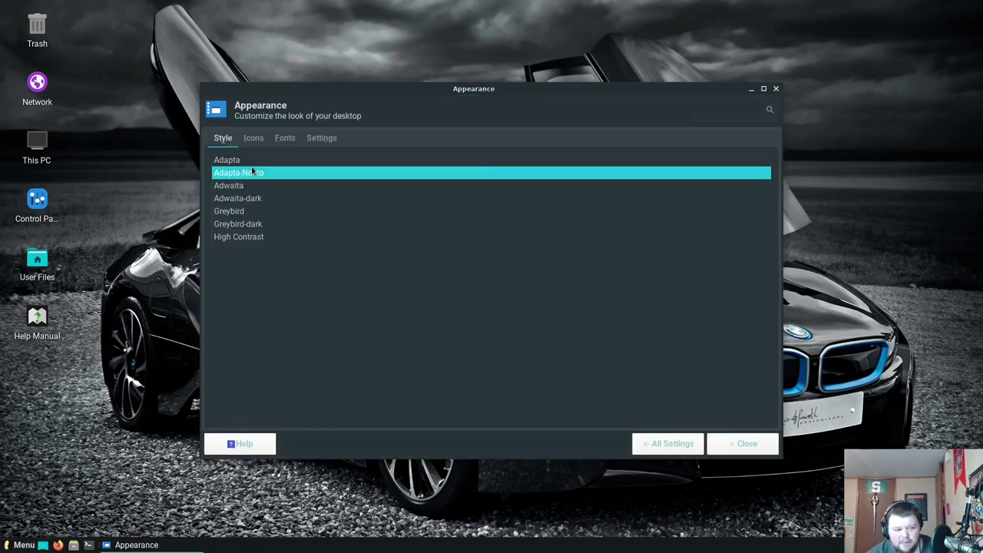
{"action": "left_click", "coordinate": [253, 161]}
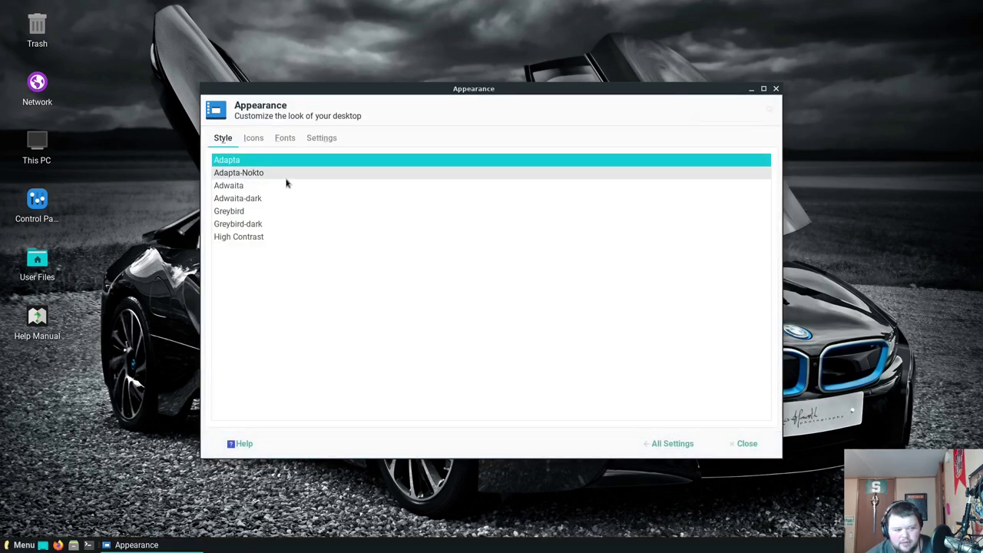
{"action": "left_click", "coordinate": [288, 176]}
{"action": "left_click", "coordinate": [253, 138]}
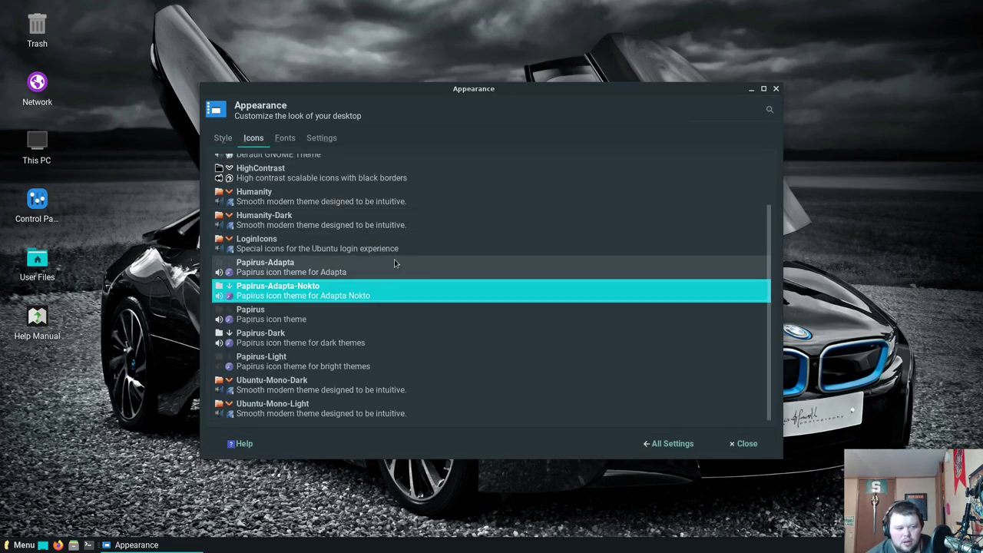
Preview the GNOME, HighContrast, Humanity, Humanity-Dark, LoginIcons and Papirus-Adapta icon themes, then apply Ubuntu-Mono-Dark
{"action": "scroll", "coordinate": [418, 274], "scroll_direction": "up", "scroll_amount": 2}
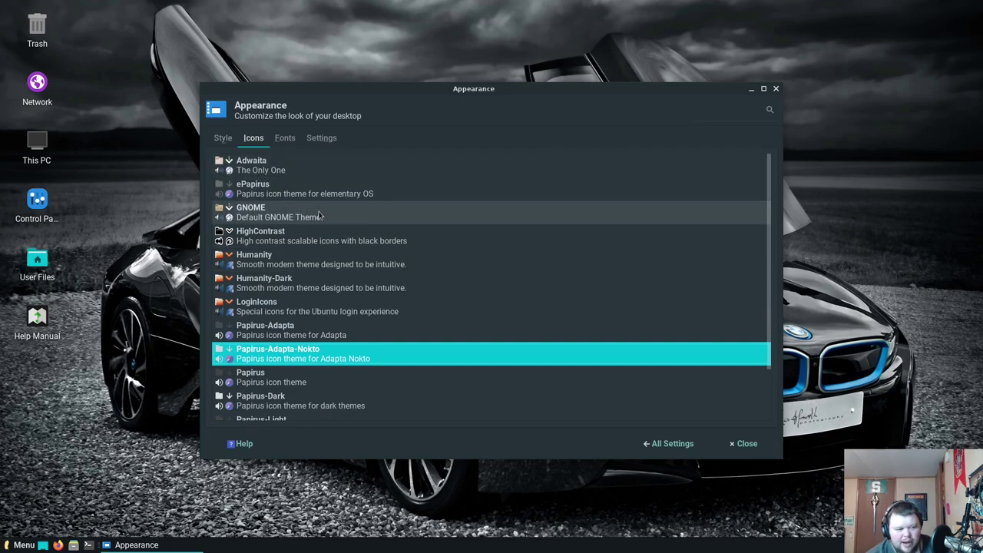
{"action": "left_click", "coordinate": [271, 217]}
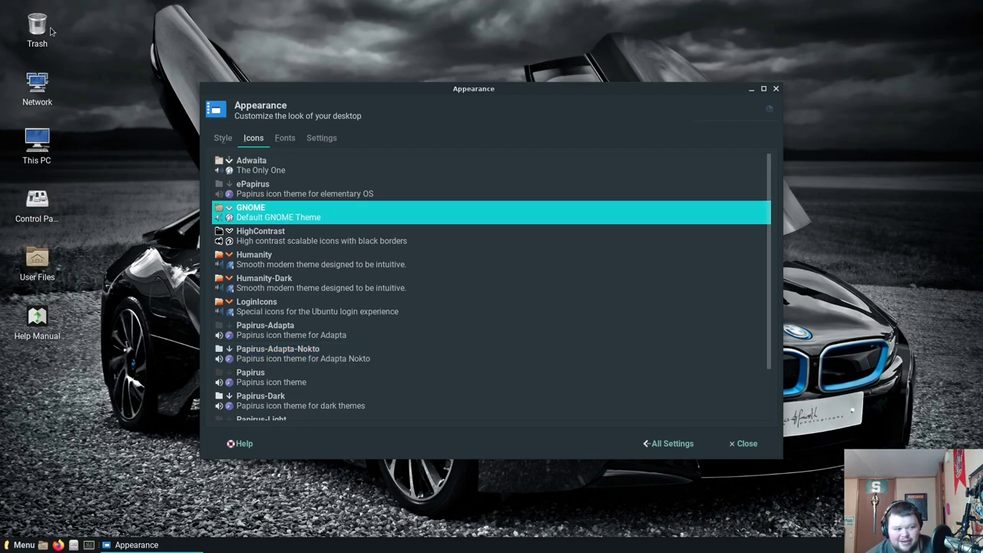
{"action": "left_click", "coordinate": [290, 239]}
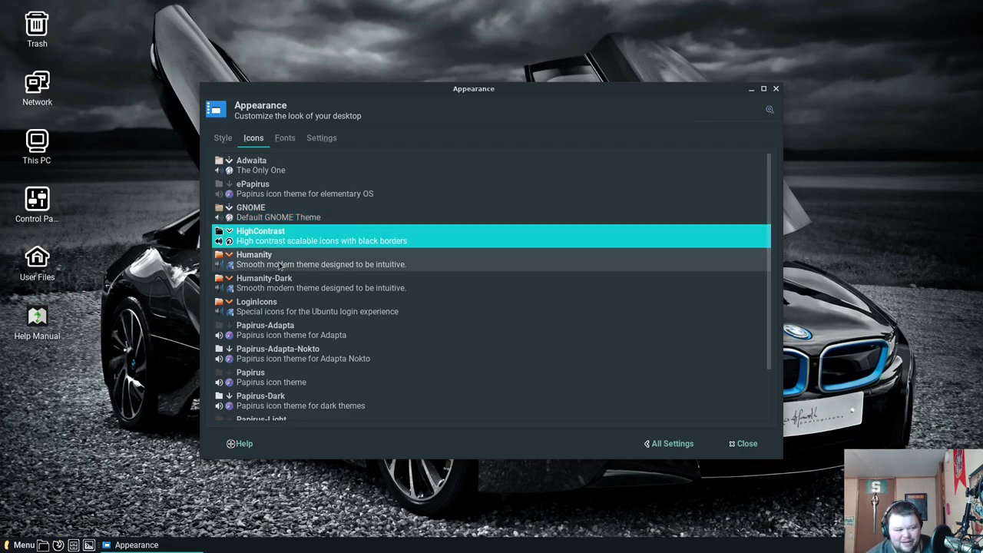
{"action": "left_click", "coordinate": [281, 265]}
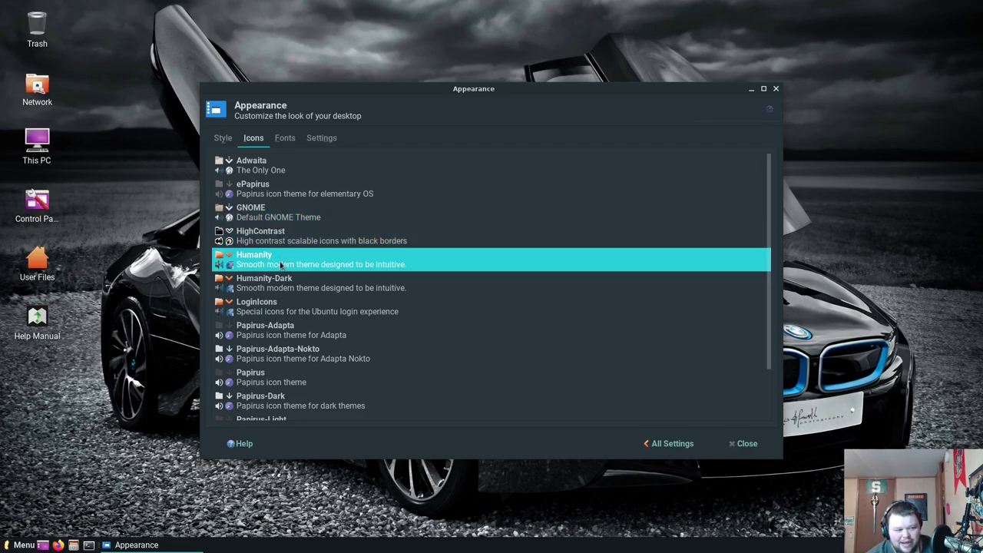
{"action": "left_click", "coordinate": [291, 284]}
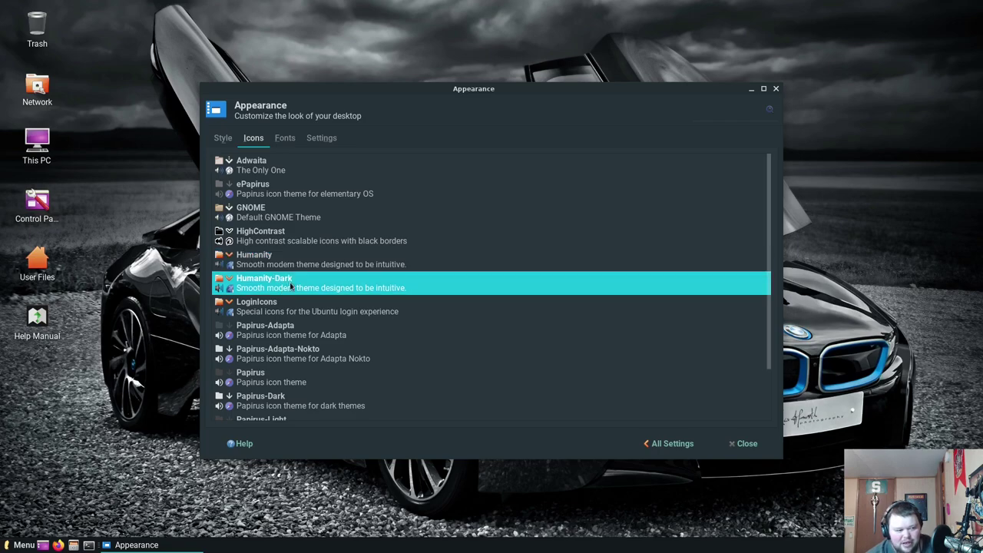
{"action": "left_click", "coordinate": [286, 310]}
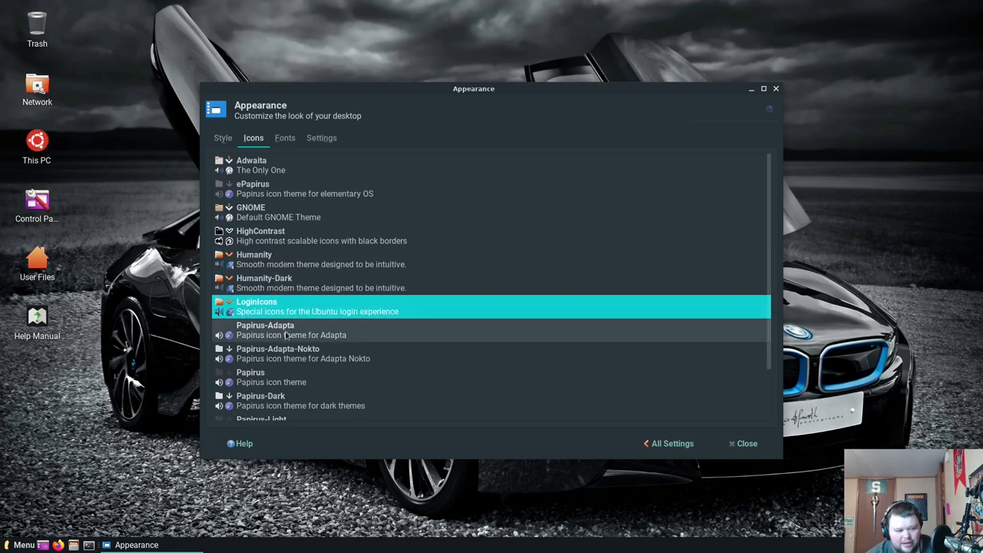
{"action": "left_click", "coordinate": [292, 334]}
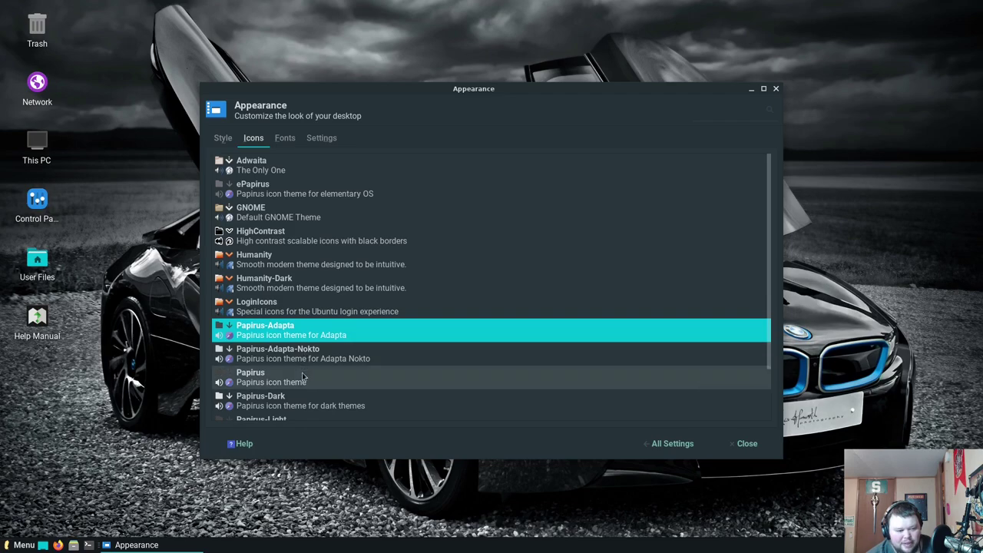
{"action": "scroll", "coordinate": [305, 376], "scroll_direction": "down", "scroll_amount": 2}
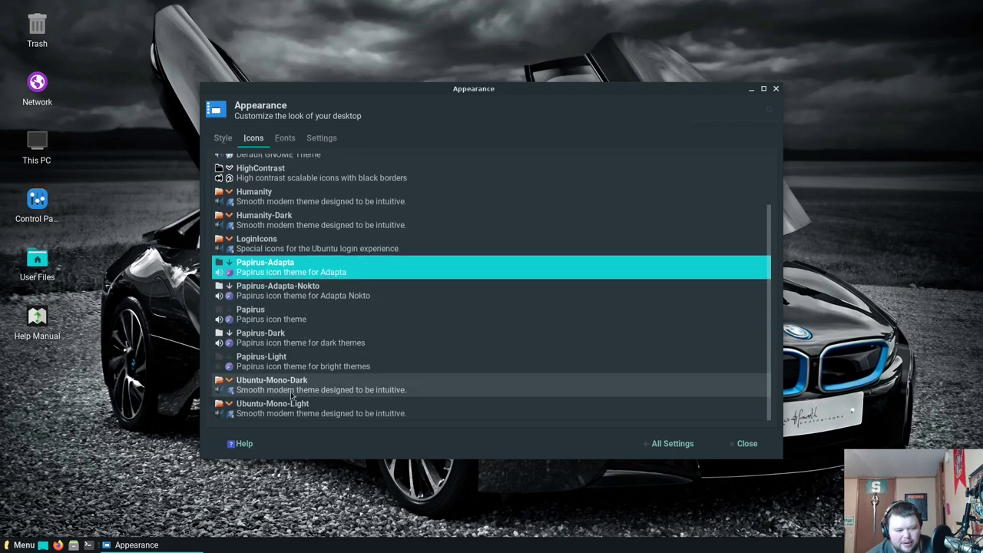
{"action": "left_click", "coordinate": [310, 392]}
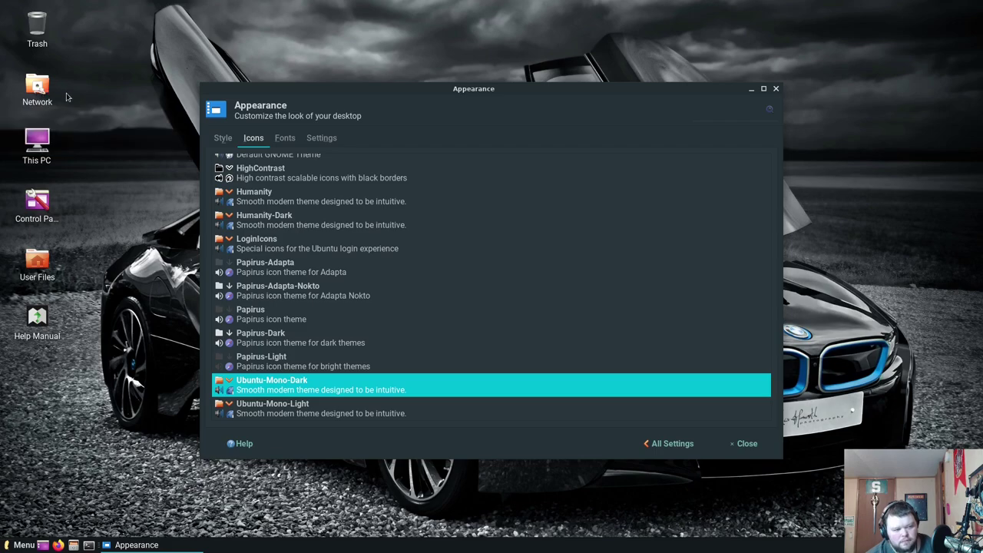
Return to All Settings, open Lite Tweaks and browse its list of maintenance tasks
{"action": "left_click", "coordinate": [660, 442]}
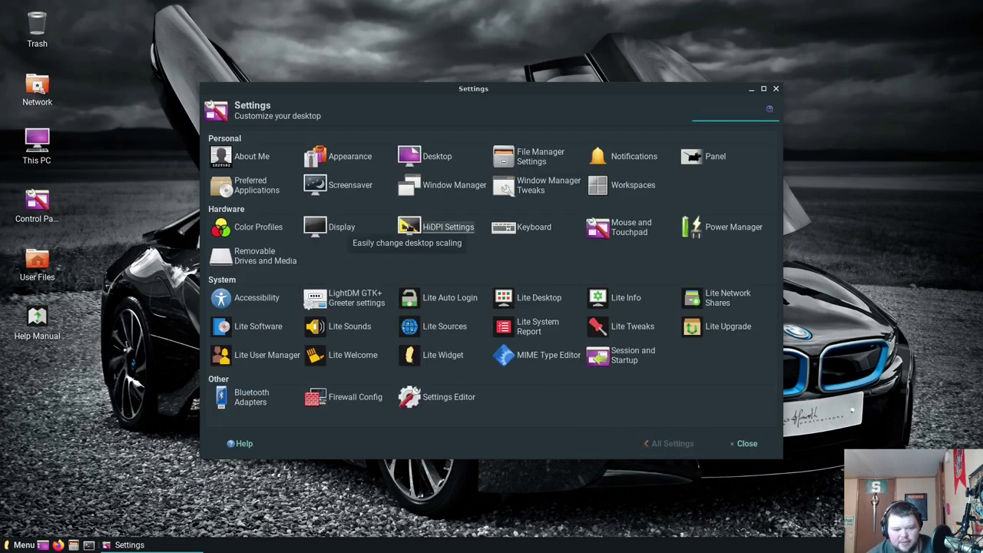
{"action": "left_click", "coordinate": [631, 327]}
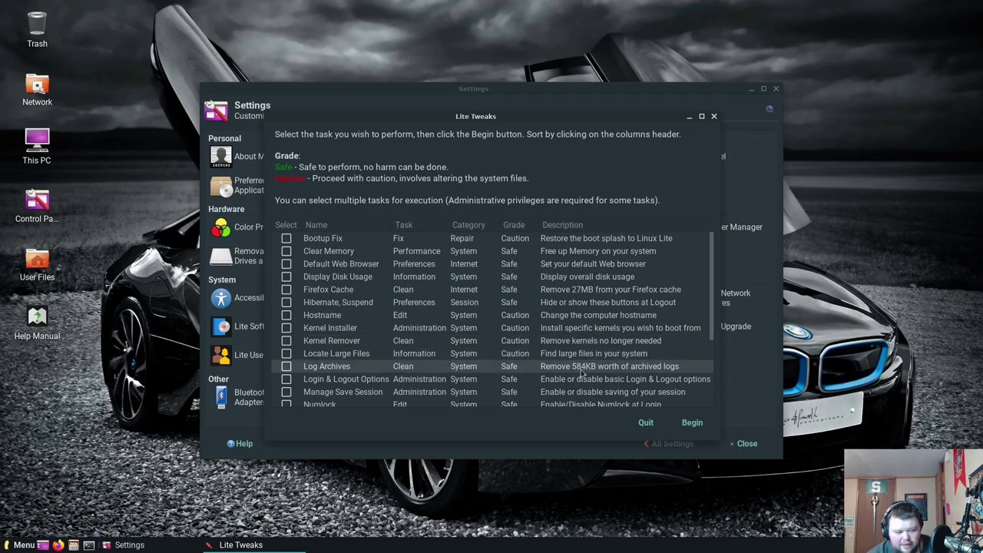
{"action": "scroll", "coordinate": [460, 365], "scroll_direction": "down", "scroll_amount": 2}
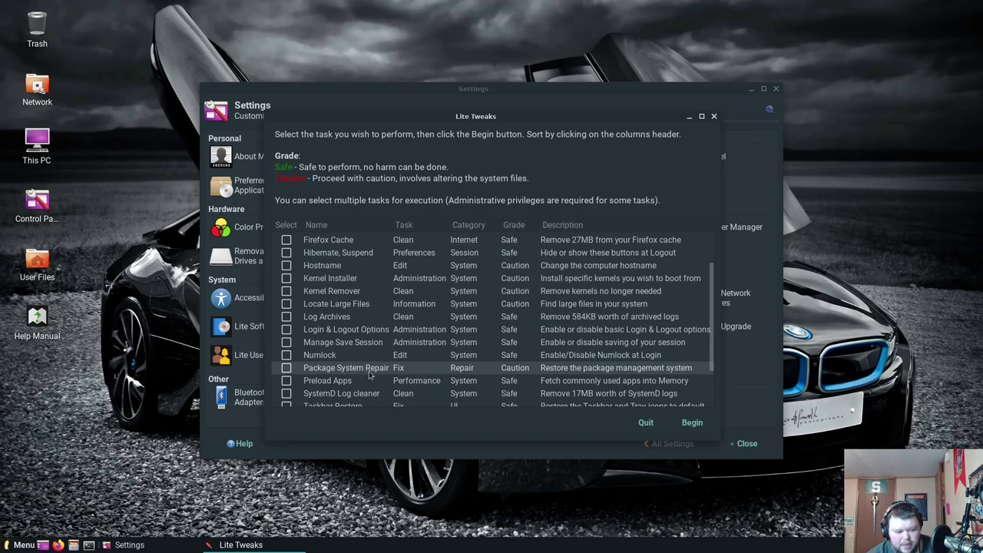
{"action": "scroll", "coordinate": [365, 380], "scroll_direction": "down", "scroll_amount": 2}
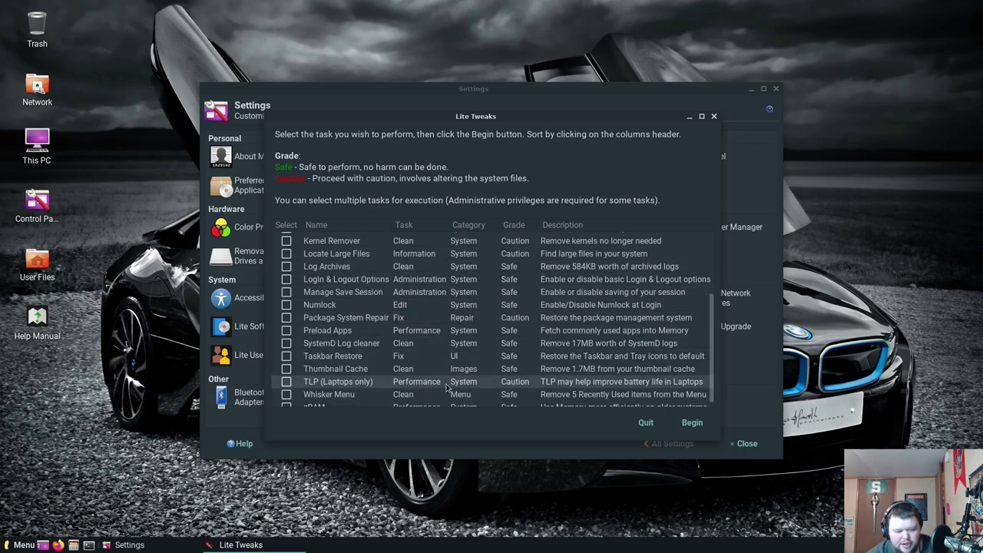
{"action": "scroll", "coordinate": [446, 387], "scroll_direction": "down", "scroll_amount": 1}
{"action": "scroll", "coordinate": [470, 387], "scroll_direction": "up", "scroll_amount": 5}
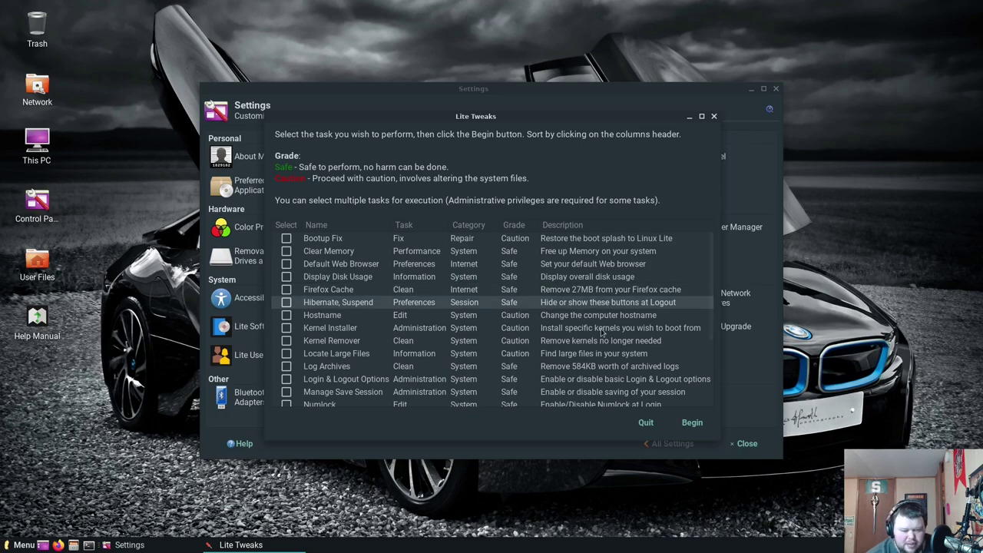
Quit Lite Tweaks, then enable the Lite Widget, confirm, and close its options window
{"action": "left_click", "coordinate": [646, 422]}
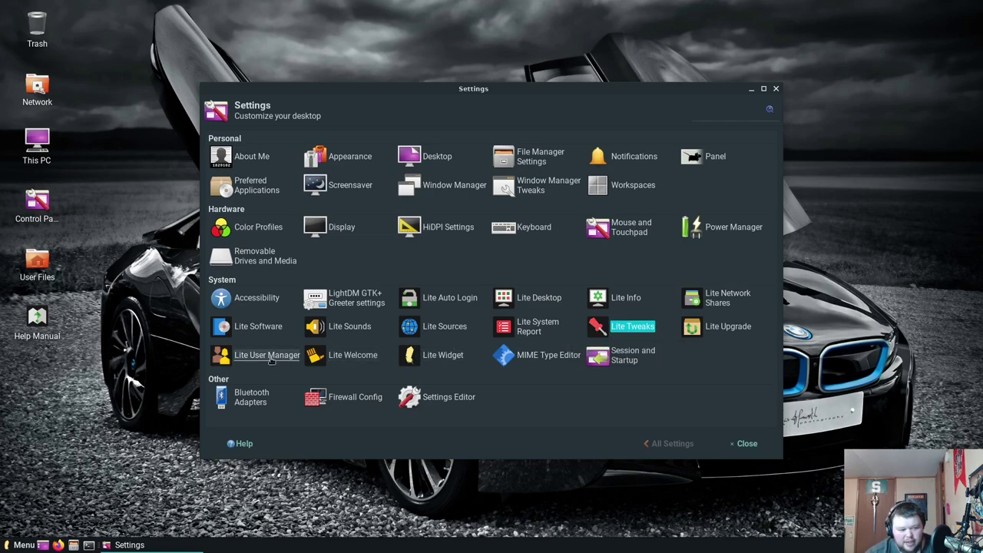
{"action": "left_click", "coordinate": [459, 355]}
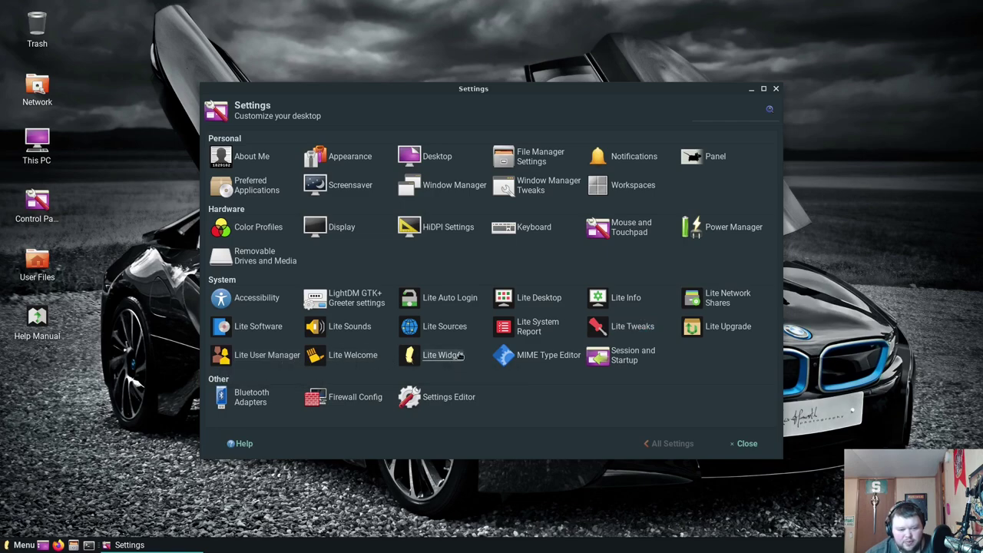
{"action": "left_click", "coordinate": [459, 355]}
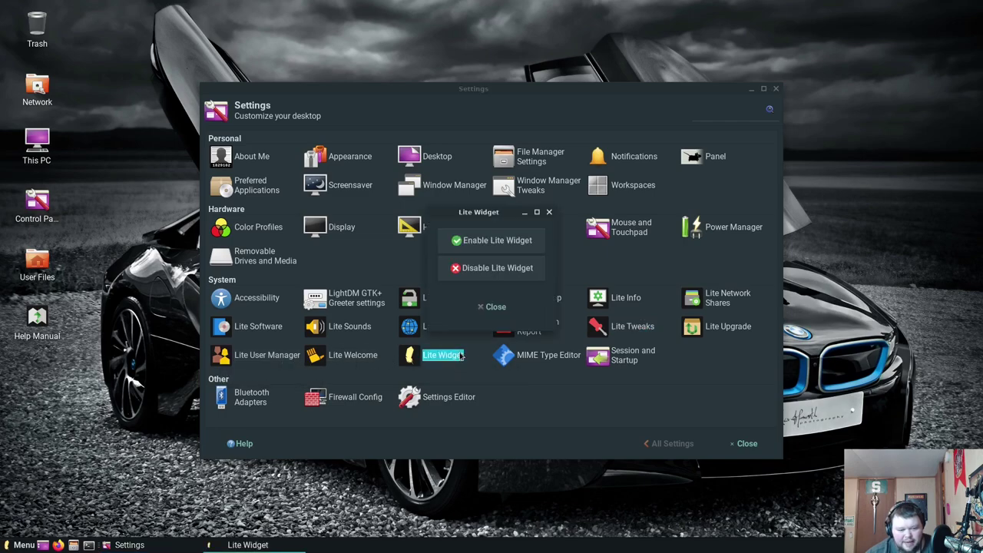
{"action": "left_click", "coordinate": [520, 241]}
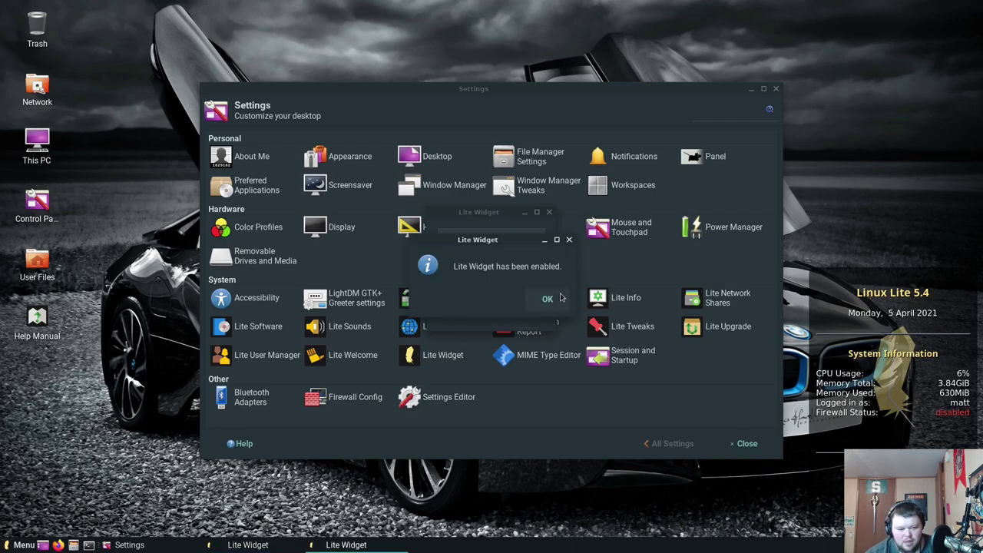
{"action": "left_click", "coordinate": [554, 299]}
{"action": "left_click", "coordinate": [505, 311]}
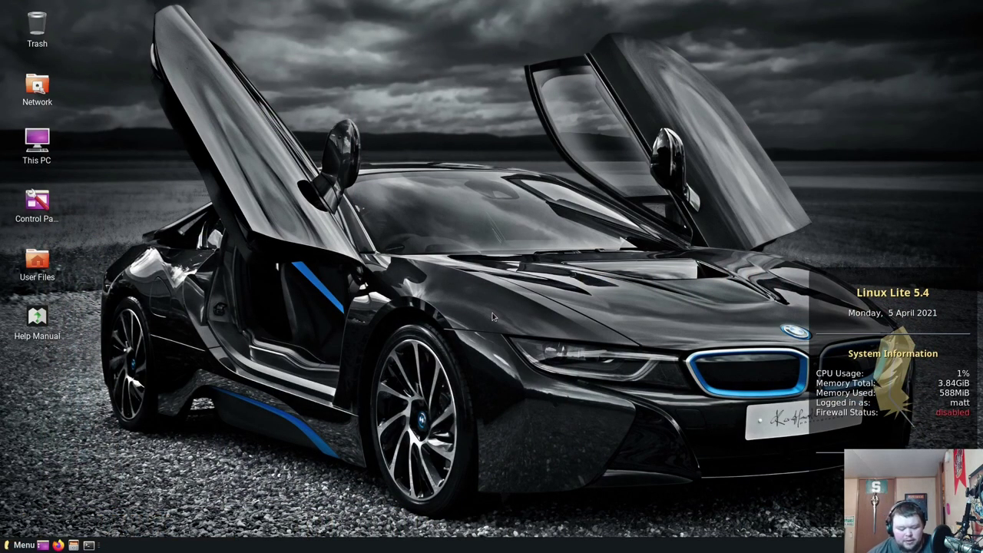
In a new terminal, run 'sudo snap install mailspring' and enter the sudo password
{"action": "left_click", "coordinate": [89, 545]}
{"action": "type", "text": "sudo snap install mailspring"}
{"action": "key", "text": "Return"}
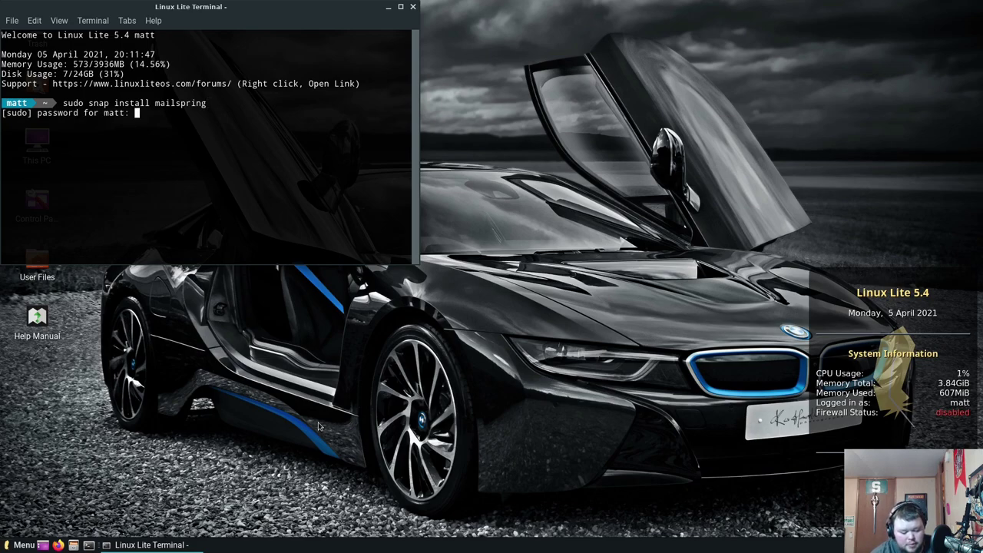
{"action": "key", "text": "Return"}
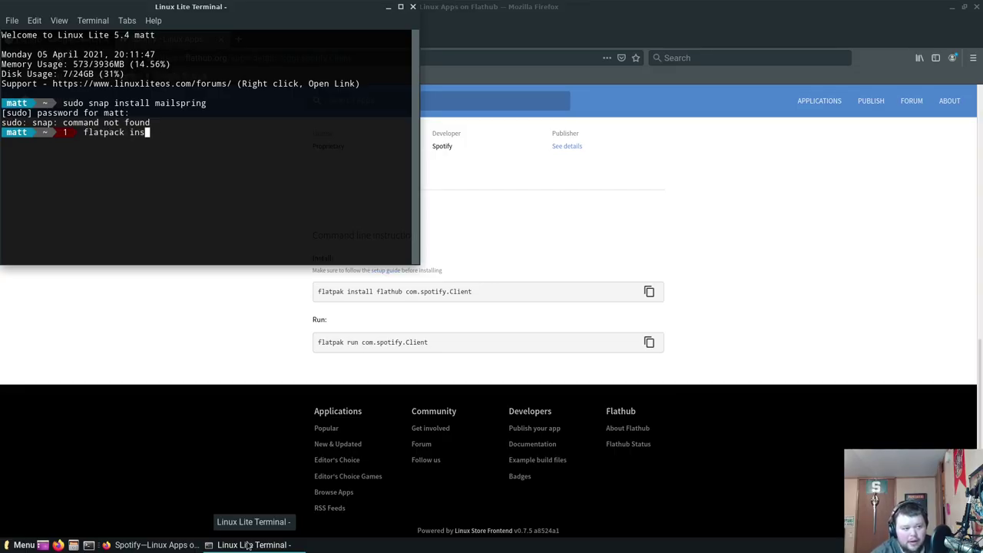
Run 'flatpak install flathub com.spotify.Client', which reports flatpak not found
{"action": "key", "text": "BackSpace"}
{"action": "key", "text": "BackSpace"}
{"action": "key", "text": "BackSpace"}
{"action": "key", "text": "BackSpace"}
{"action": "key", "text": "BackSpace"}
{"action": "key", "text": "BackSpace"}
{"action": "type", "text": "k"}
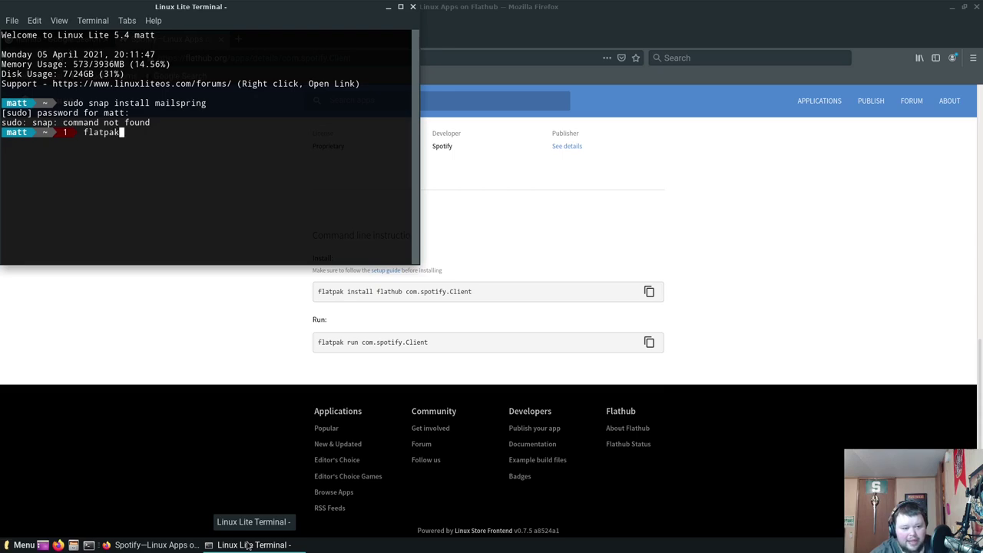
{"action": "type", "text": " install flat"}
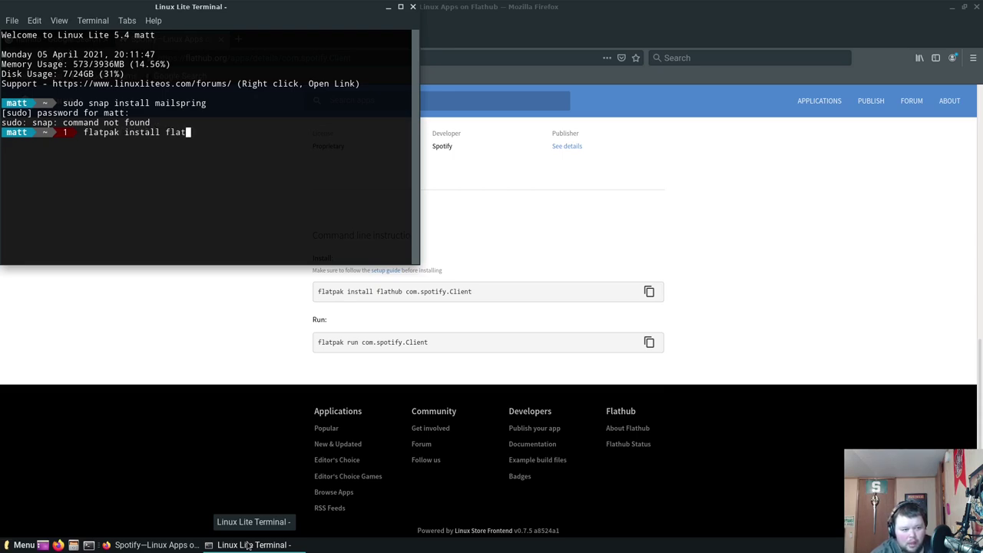
{"action": "type", "text": "hub com.spotifyu"}
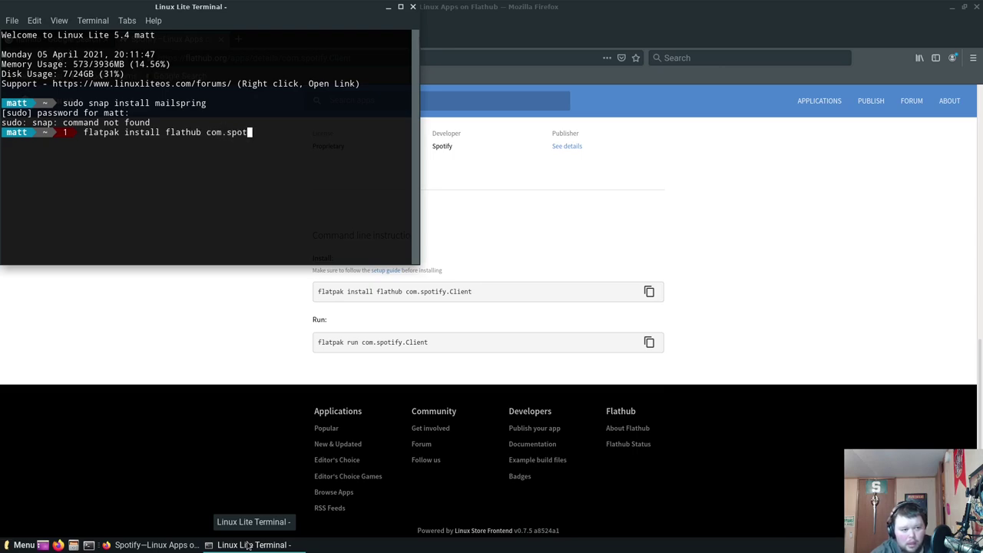
{"action": "key", "text": "BackSpace"}
{"action": "key", "text": "BackSpace"}
{"action": "type", "text": "./"}
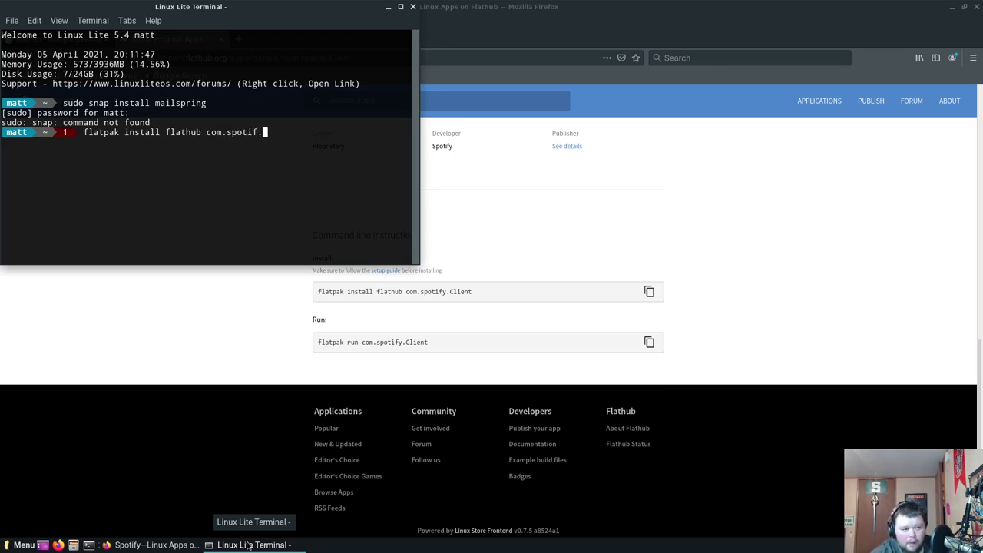
{"action": "key", "text": "BackSpace"}
{"action": "type", "text": "y.Client"}
{"action": "key", "text": "Return"}
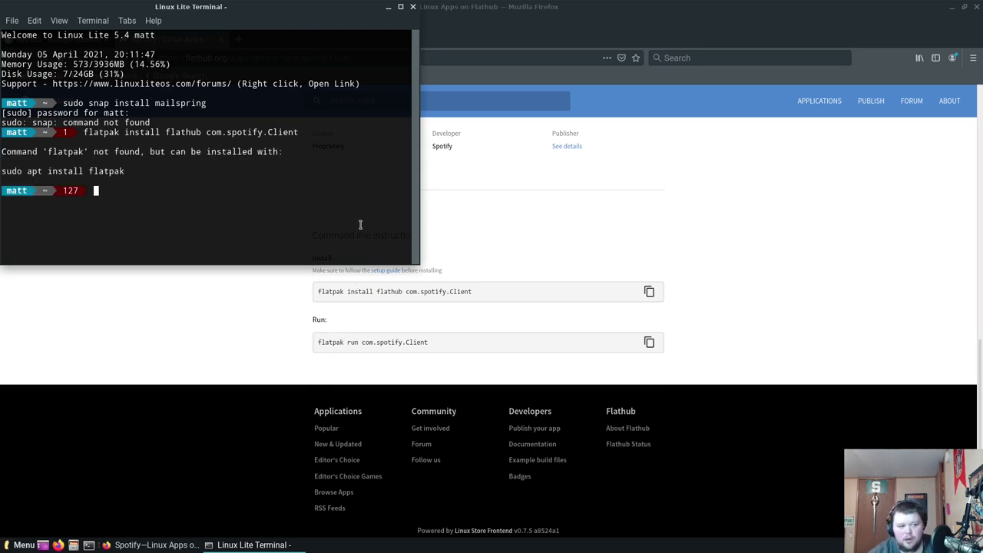
Close the terminal window to reveal the Flathub Spotify page in Firefox
{"action": "left_click", "coordinate": [412, 6]}
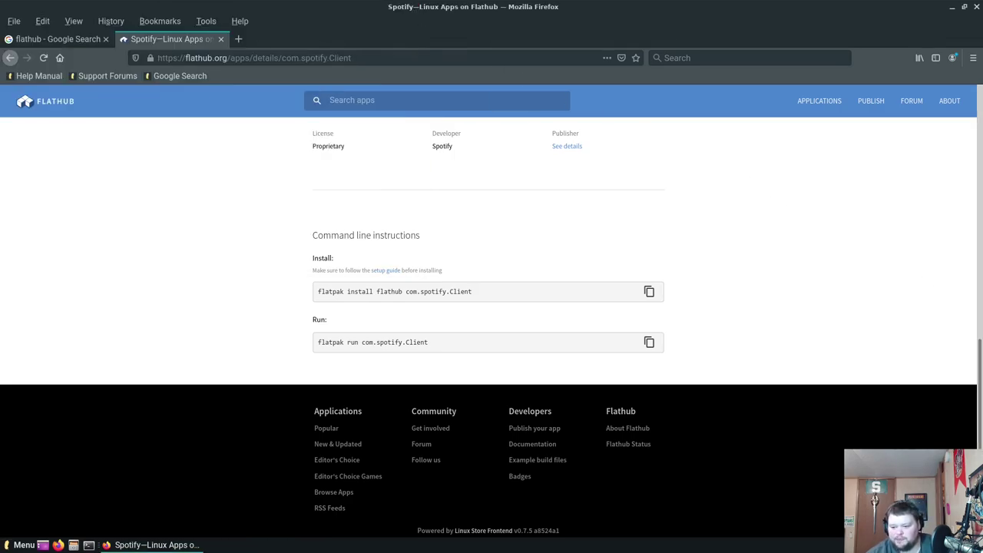